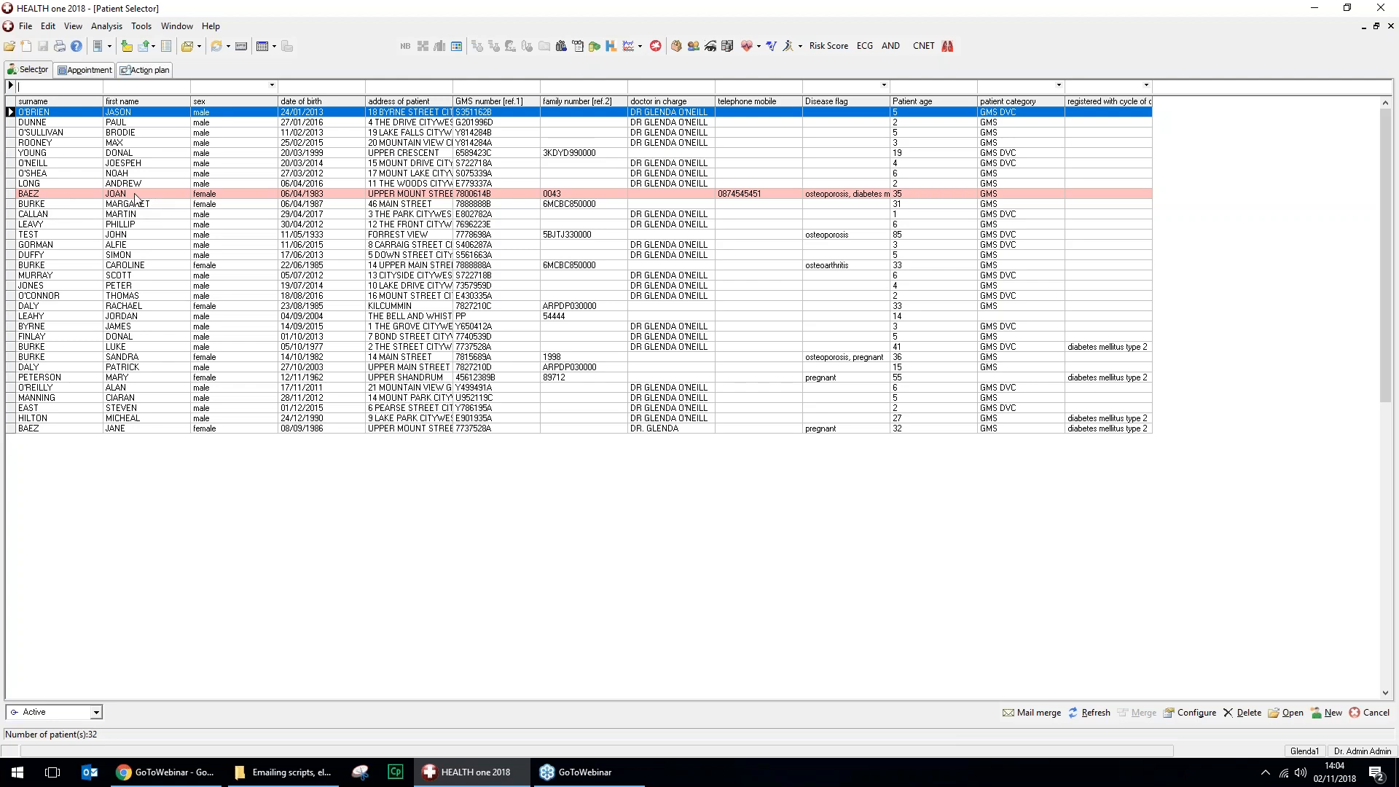
Open the chosen patient's medical record from the Patient Selector list.
double_click(135, 195)
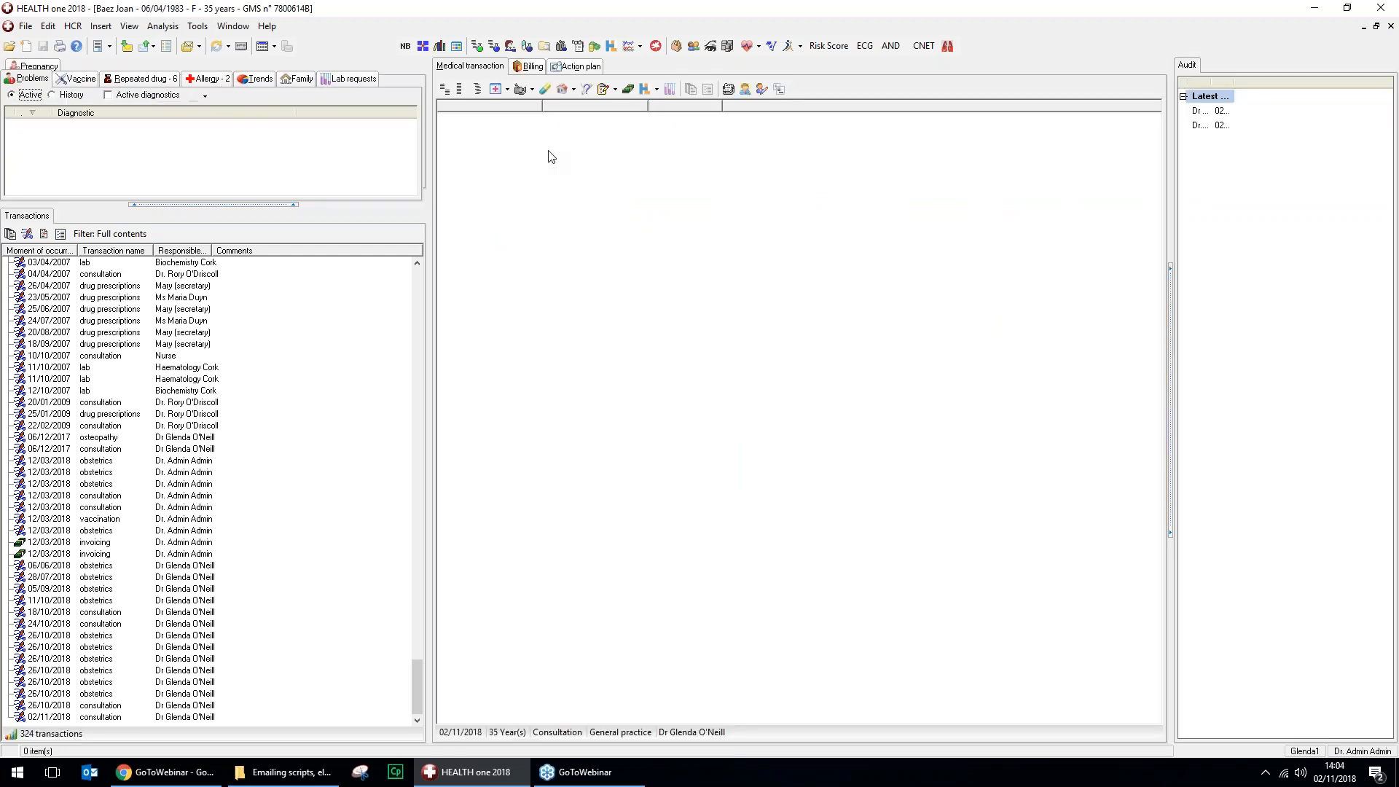
Add a new consultation and open the quickletHeaded.cvs template from Favourites as a letter.
click(27, 234)
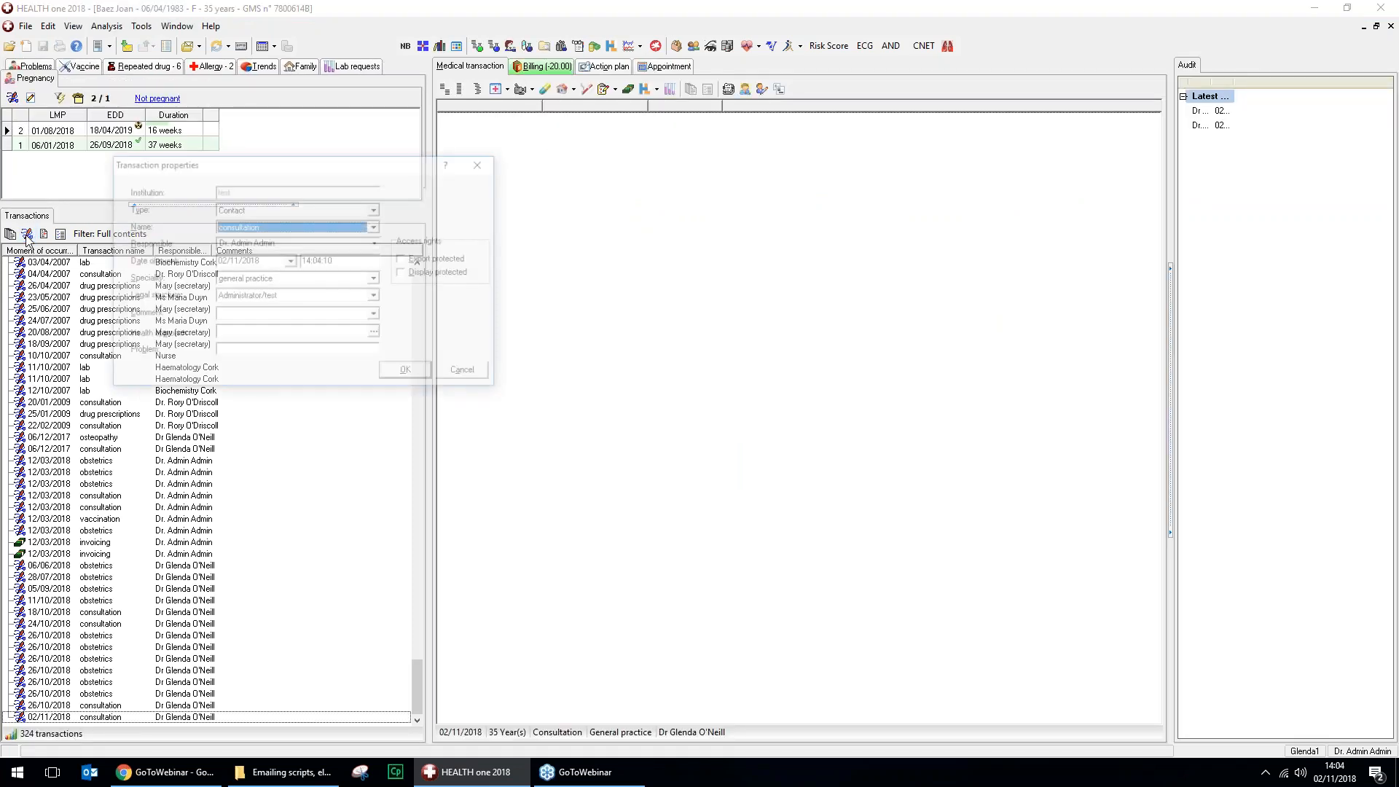
click(407, 375)
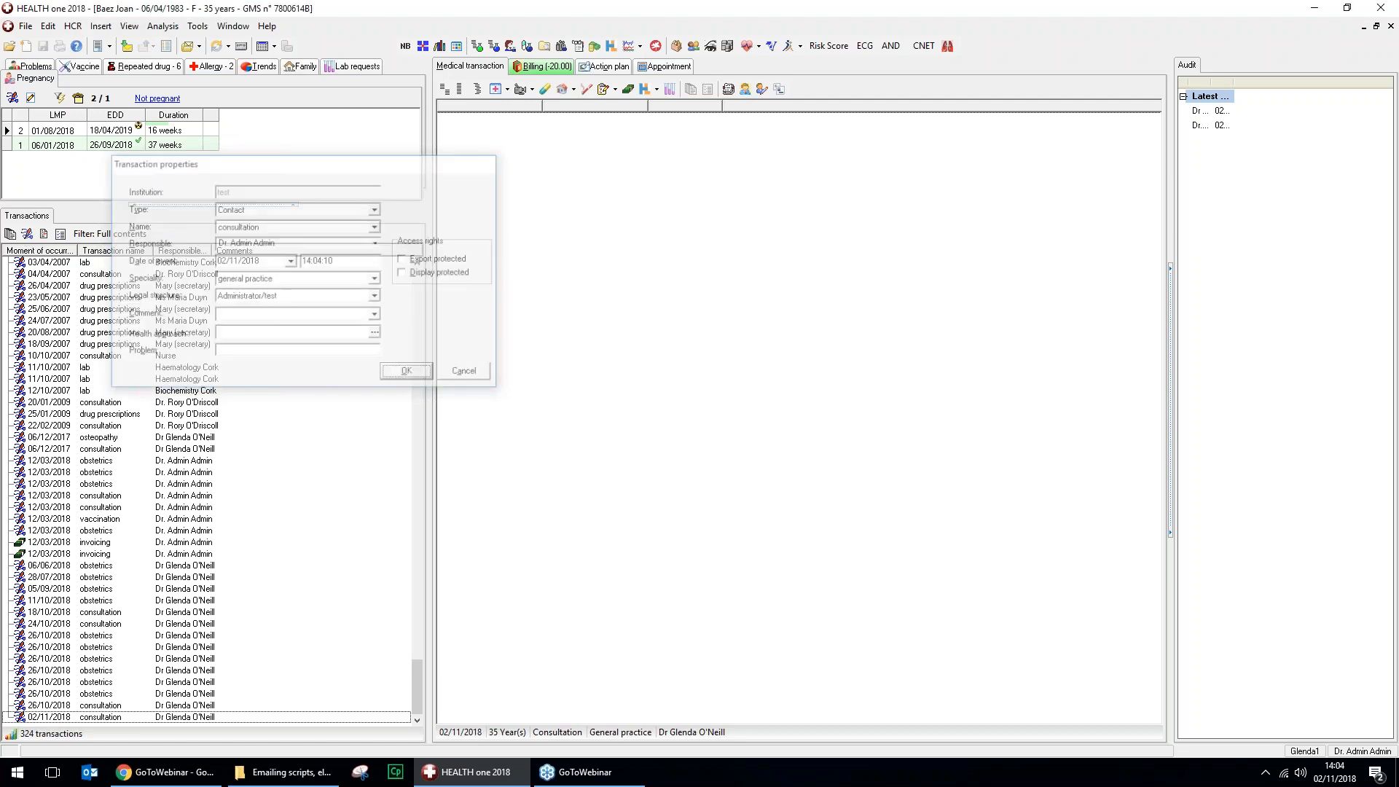
click(99, 47)
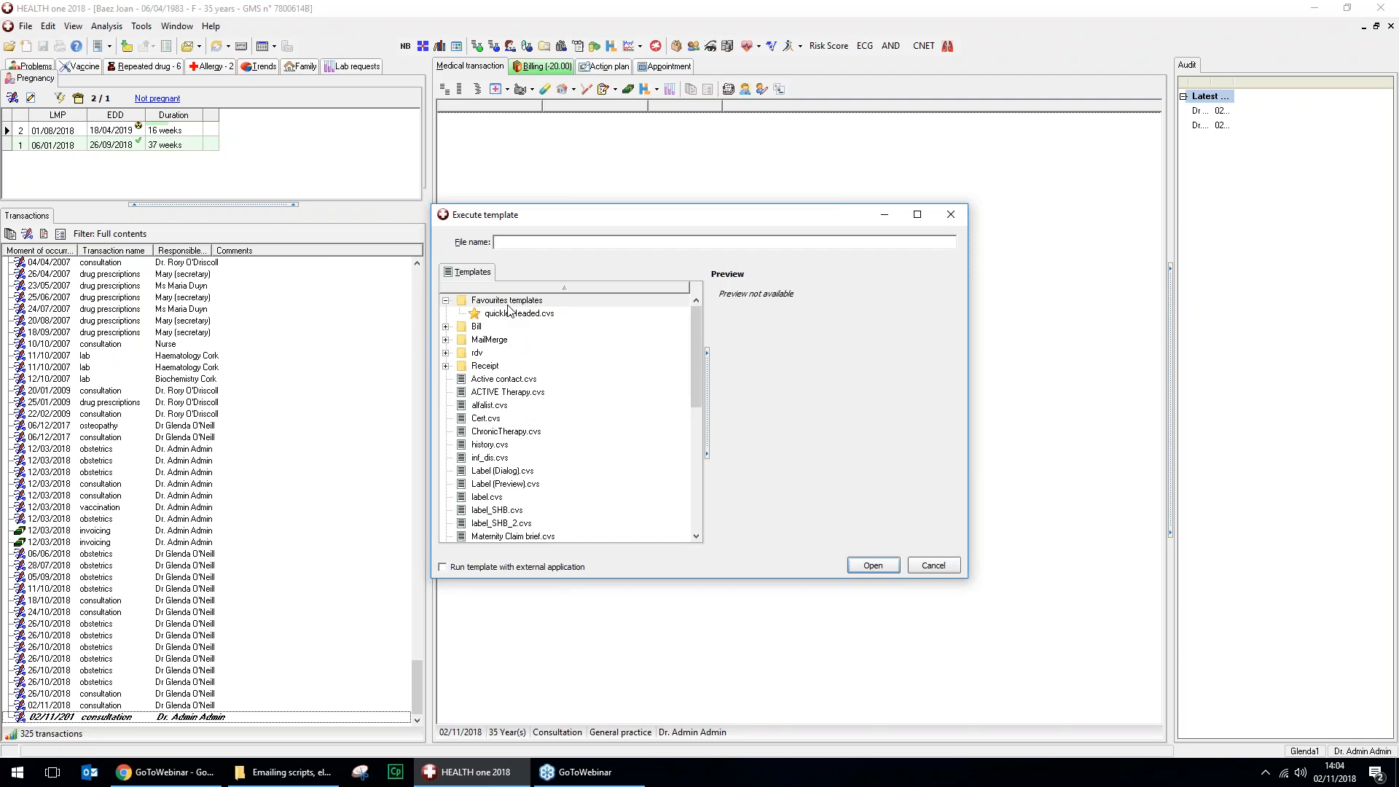
right_click(500, 412)
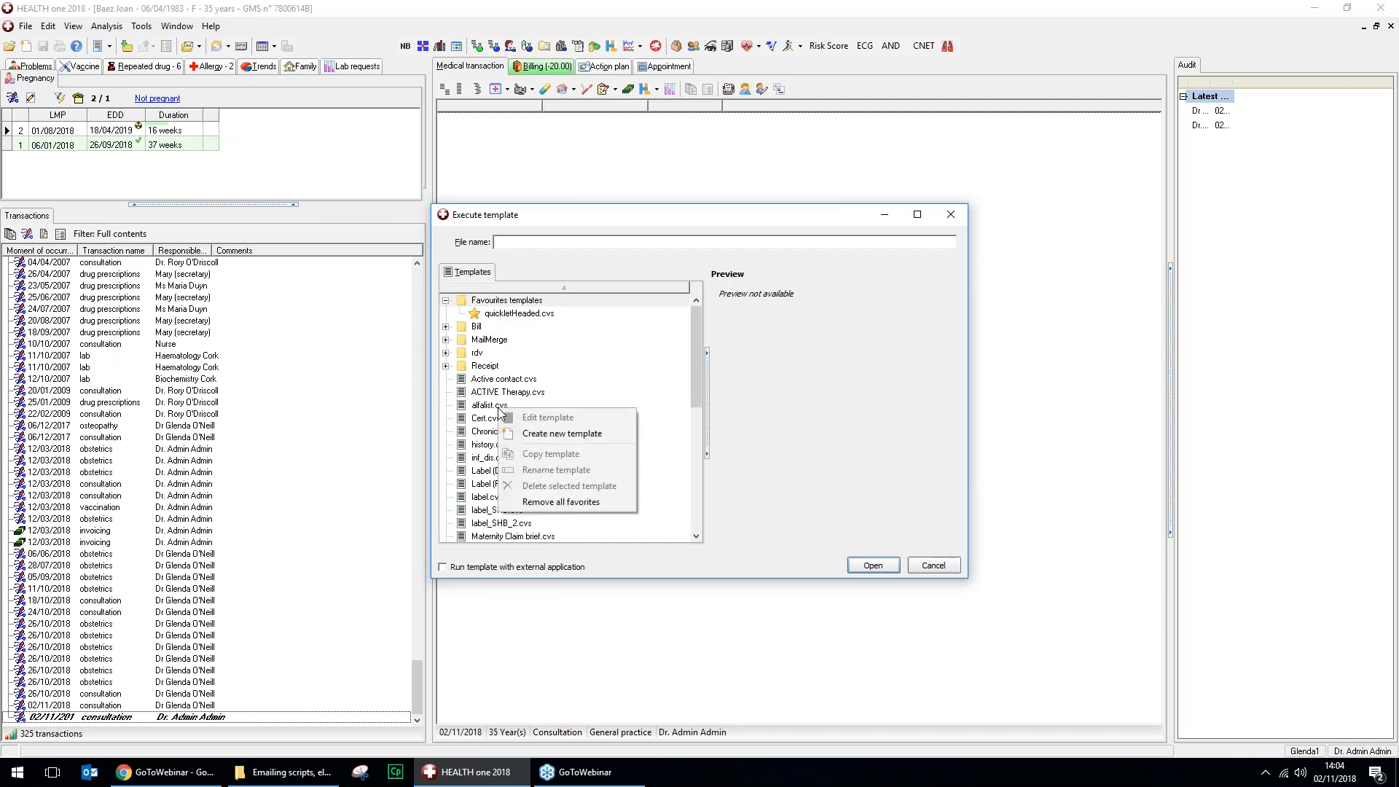
click(512, 315)
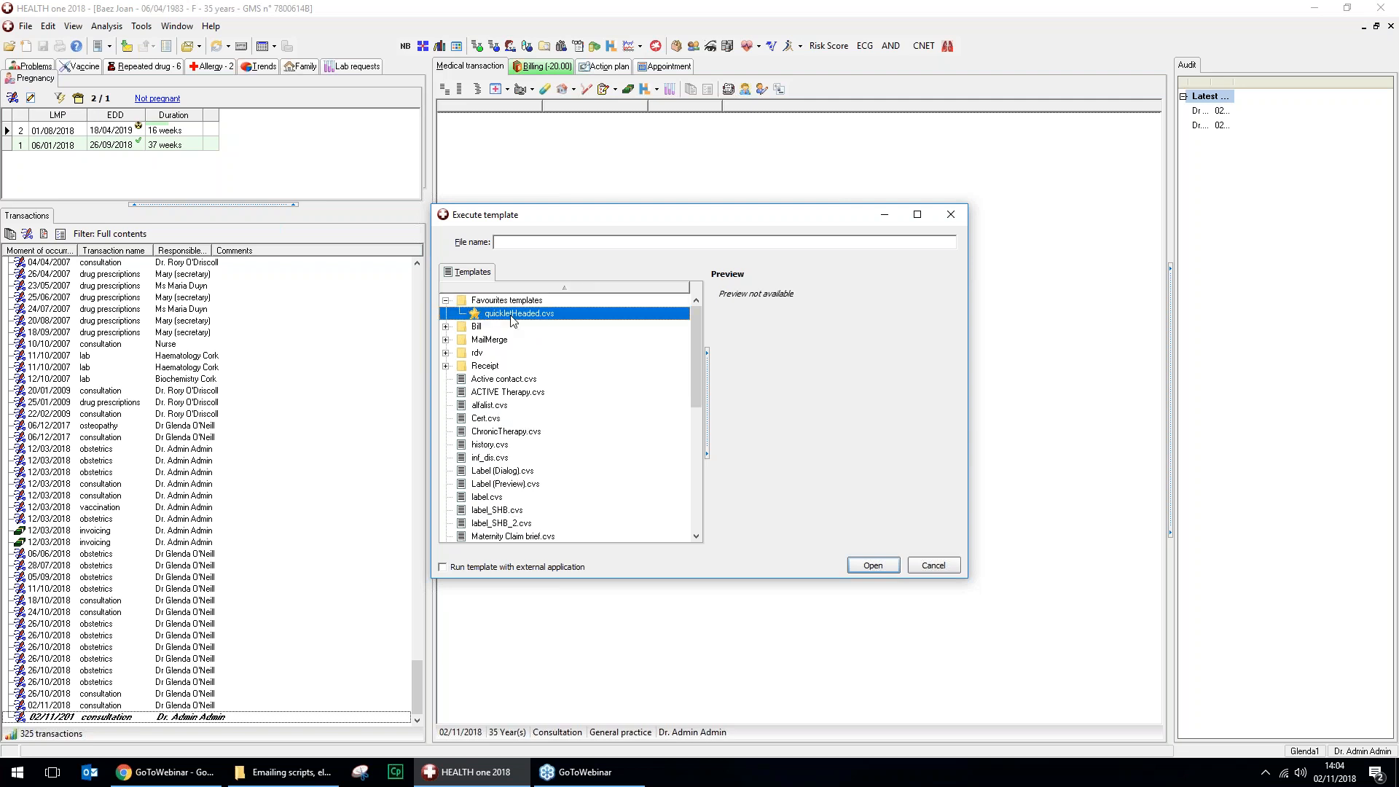
click(880, 568)
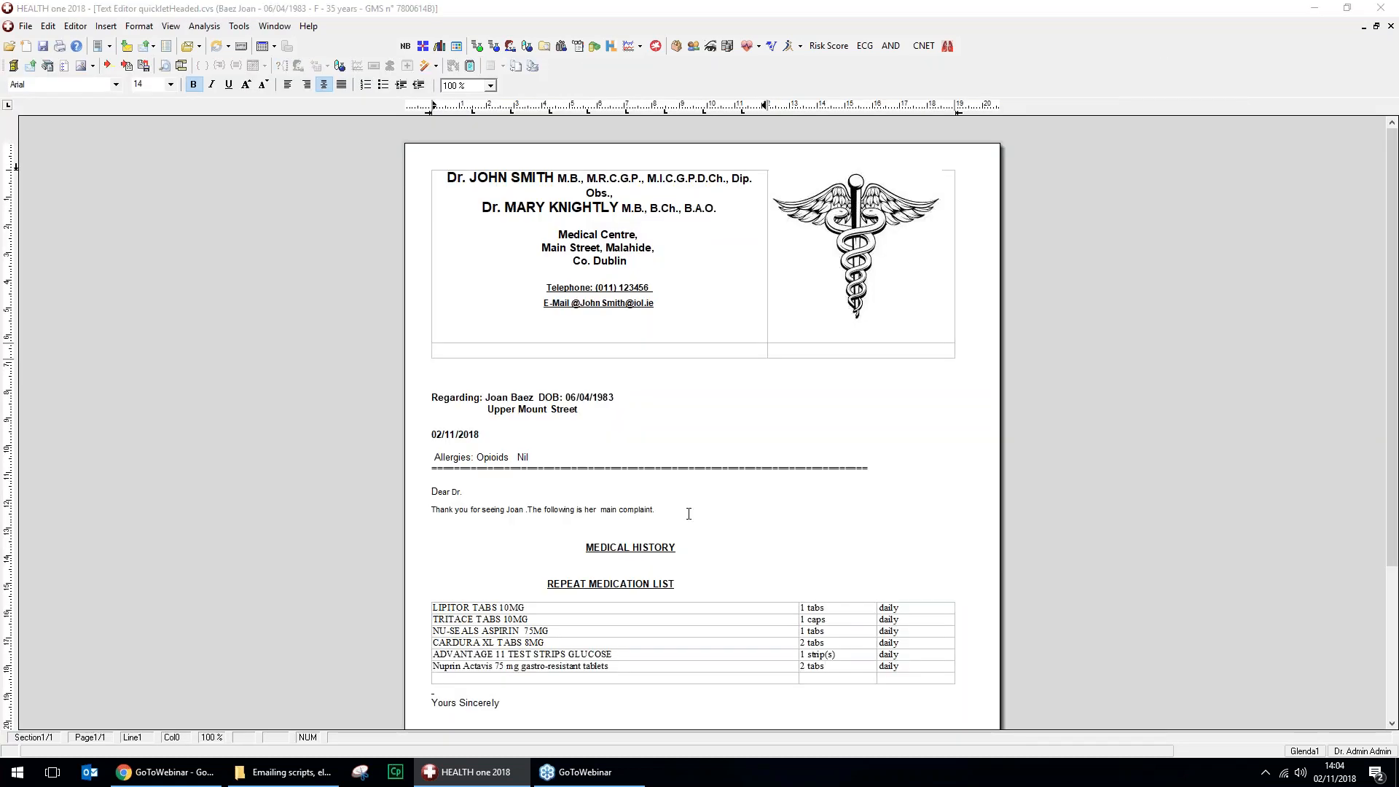
Put the cursor on the blank line below 'Yours Sincerely' and show the Insert image options.
drag(1393, 424, 434, 556)
click(434, 522)
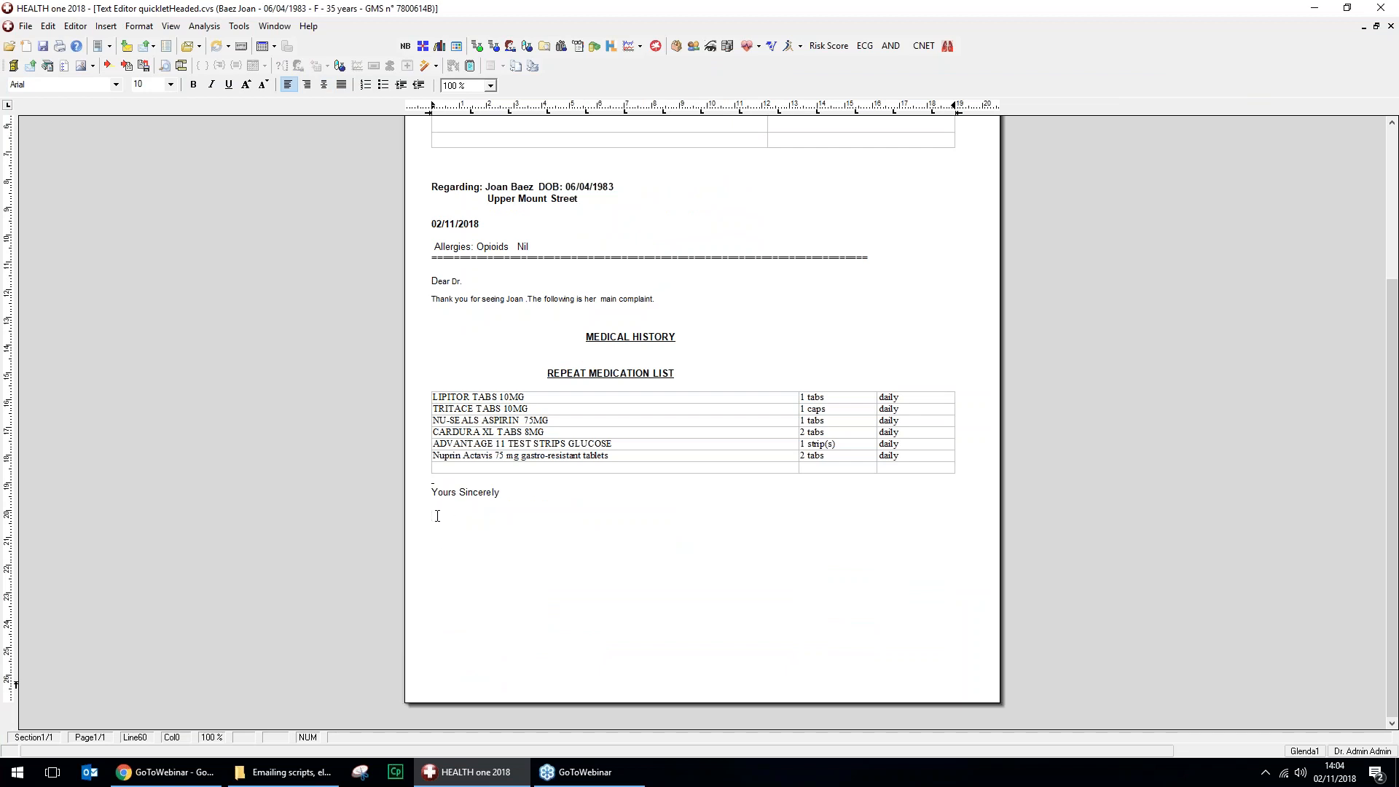
click(94, 67)
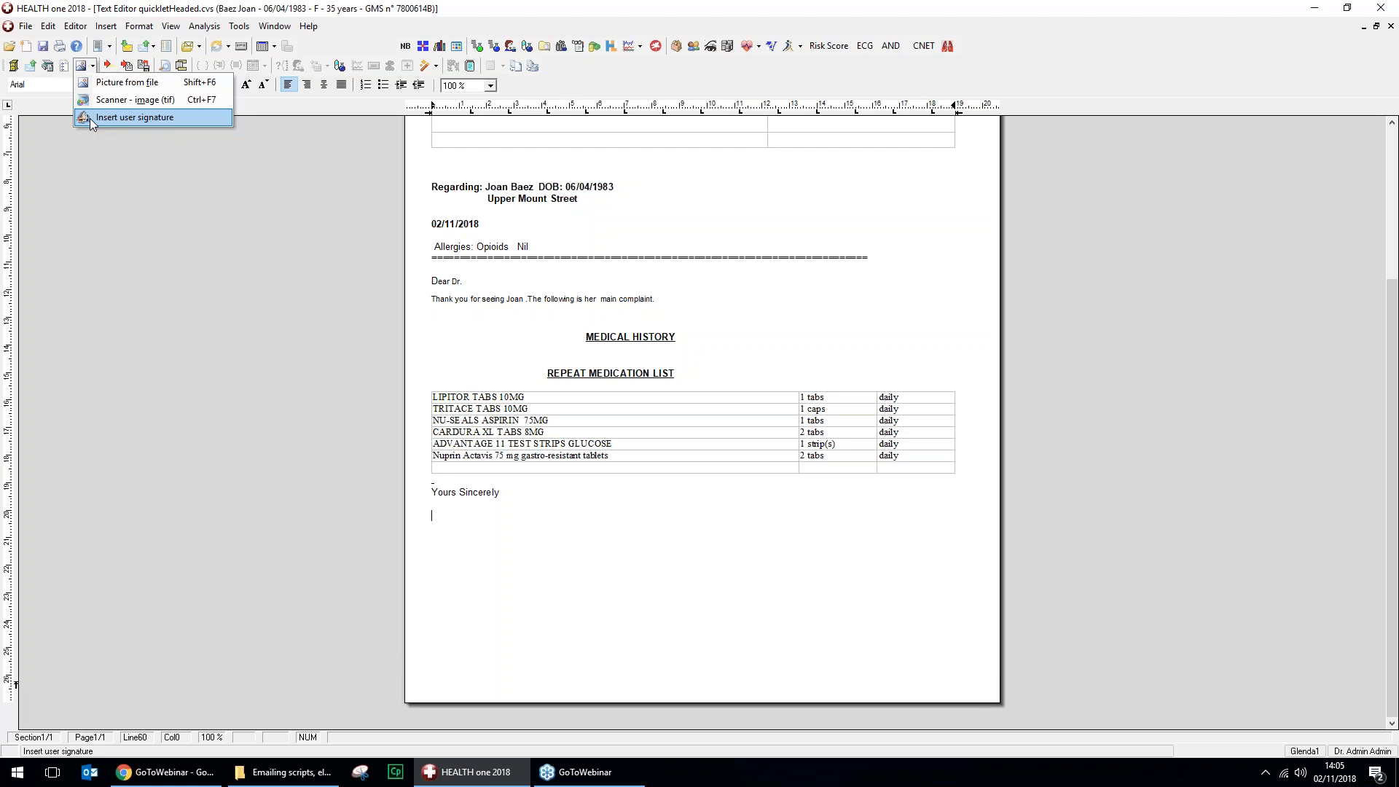
Upload 'signature 3' as the user's signature, then remove the inserted copy from the letter.
click(90, 118)
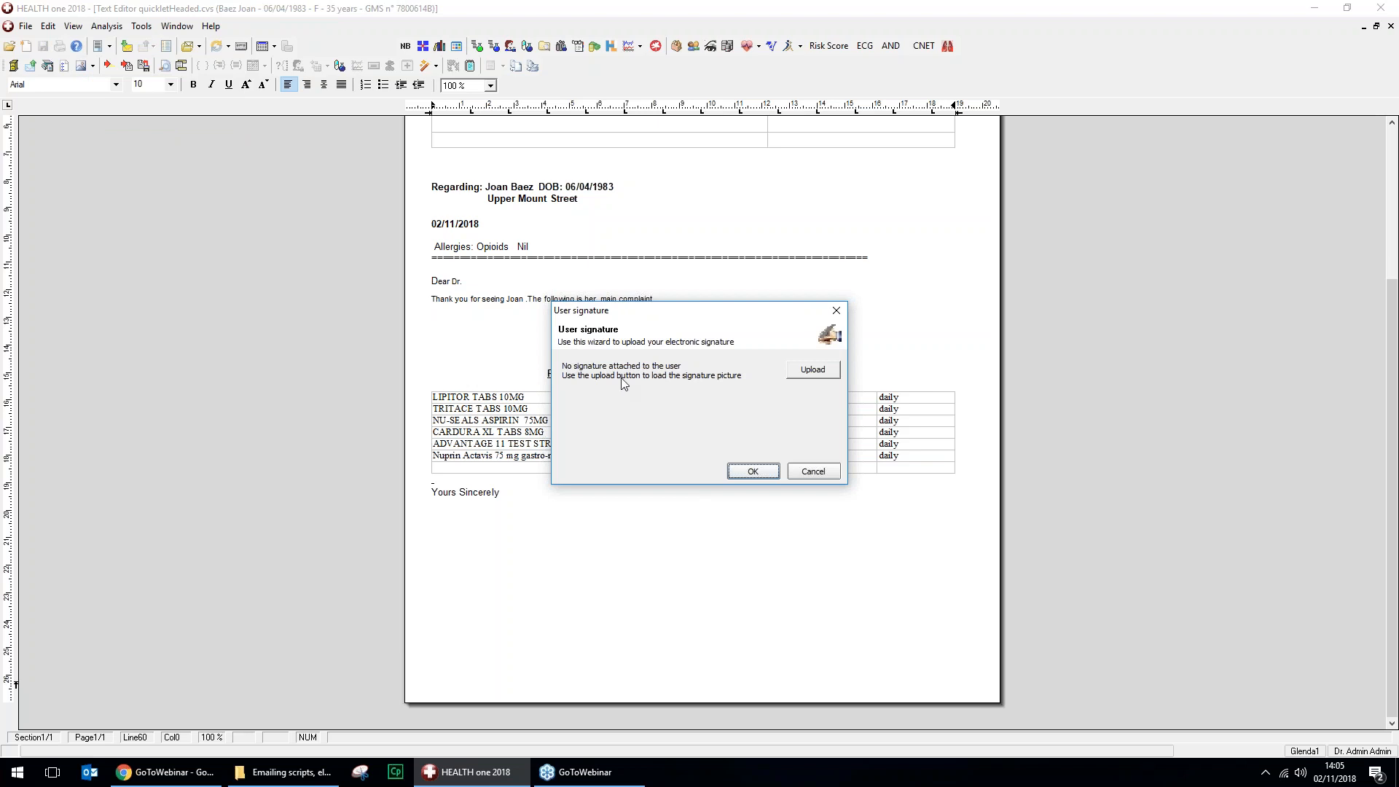
click(811, 378)
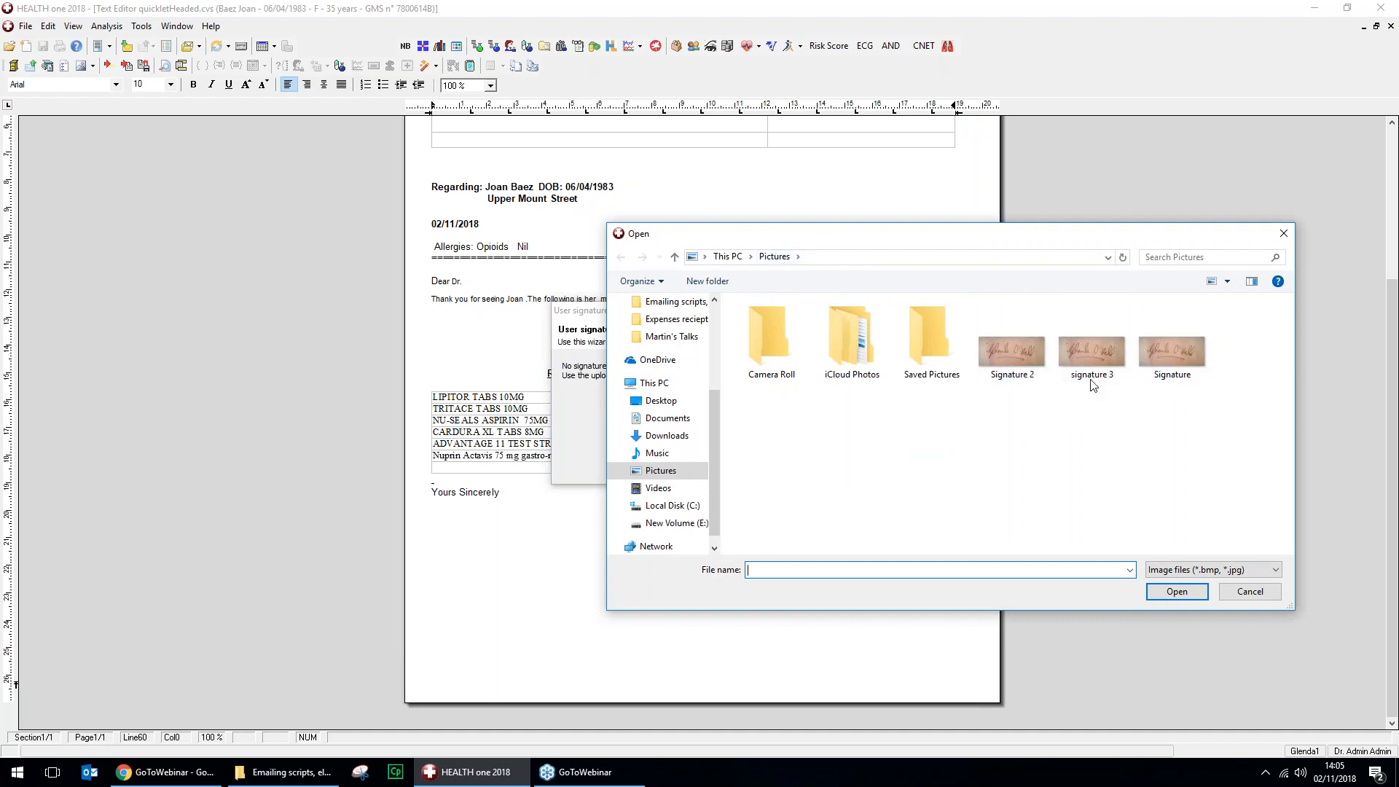
click(1093, 353)
click(1169, 596)
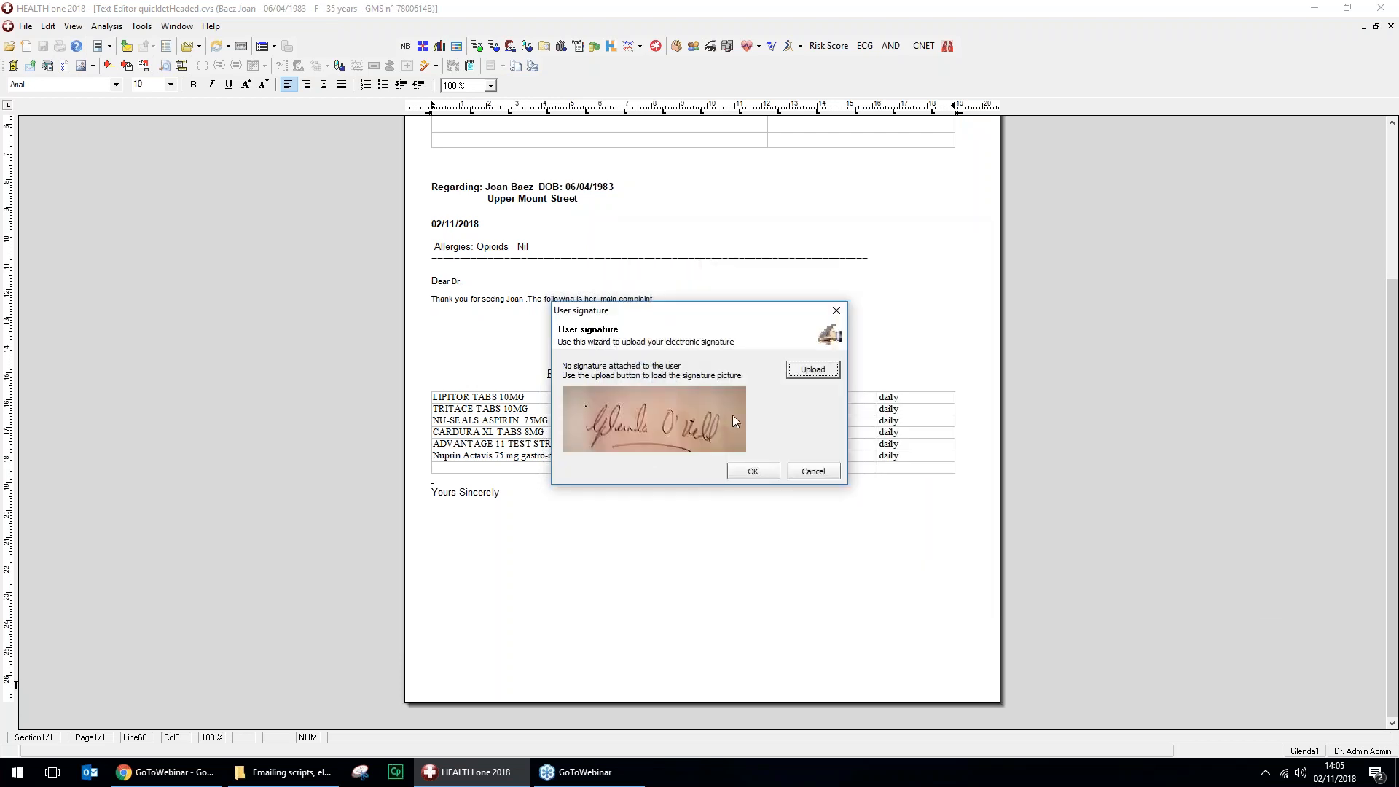
click(750, 474)
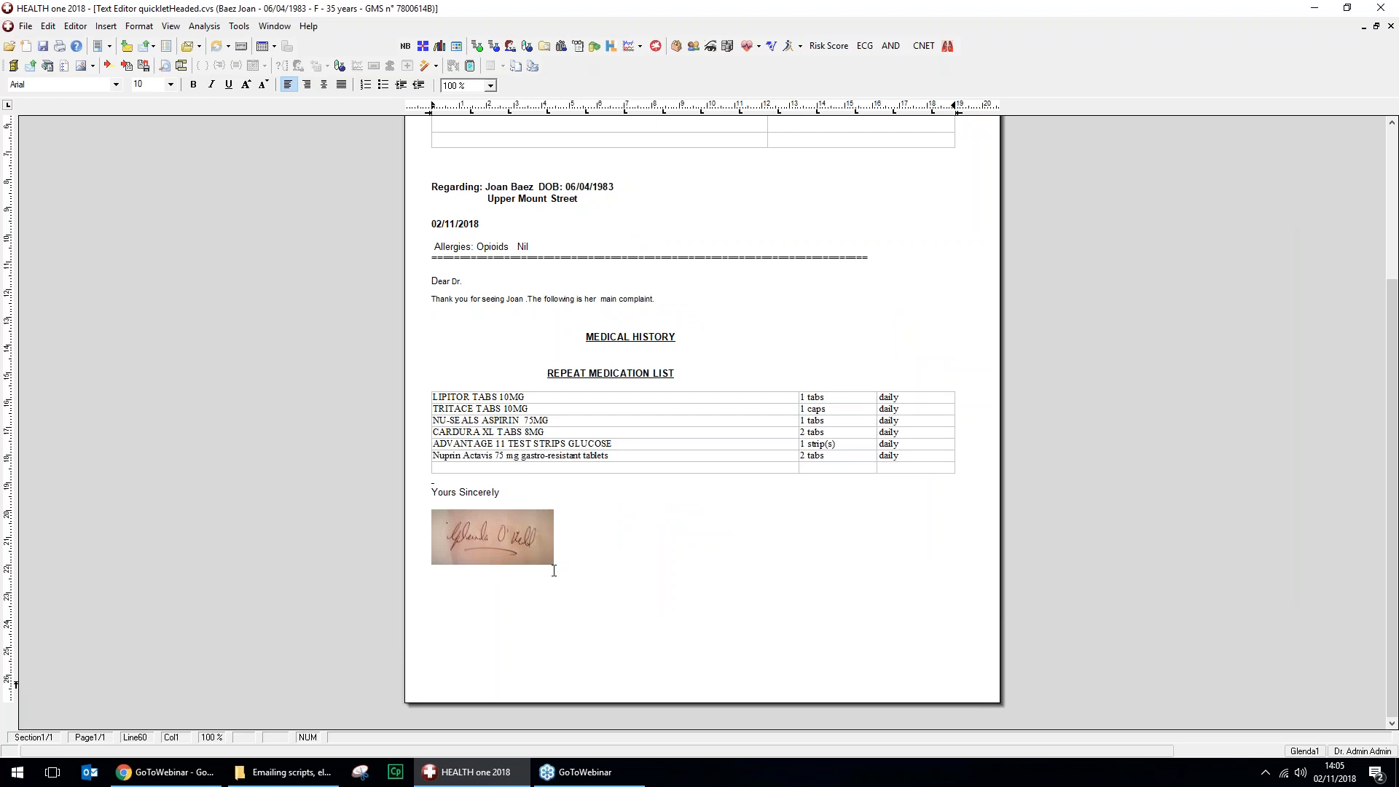
key(BackSpace)
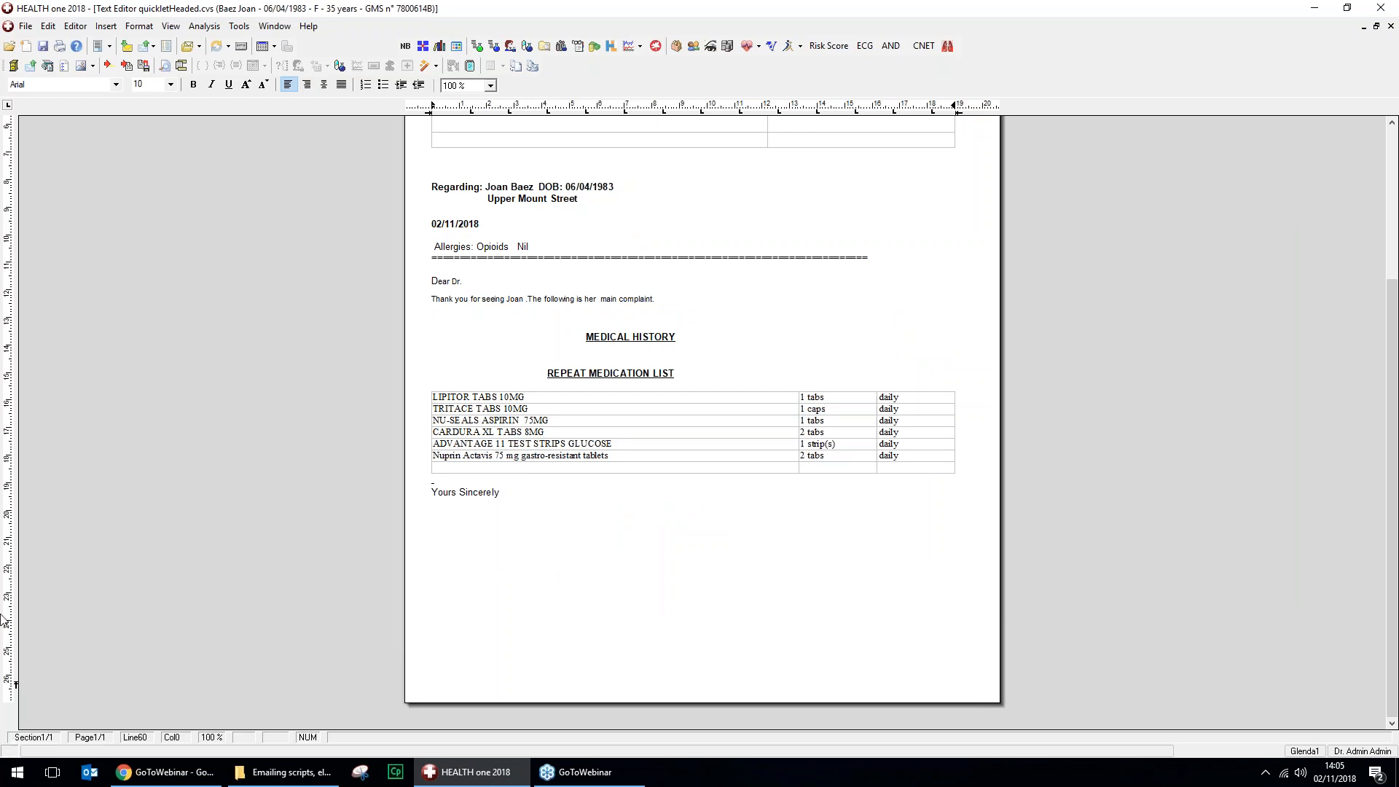
Insert the user signature below 'Yours Sincerely', then place the cursor after REPEAT MEDICATION LIST.
click(93, 65)
click(106, 117)
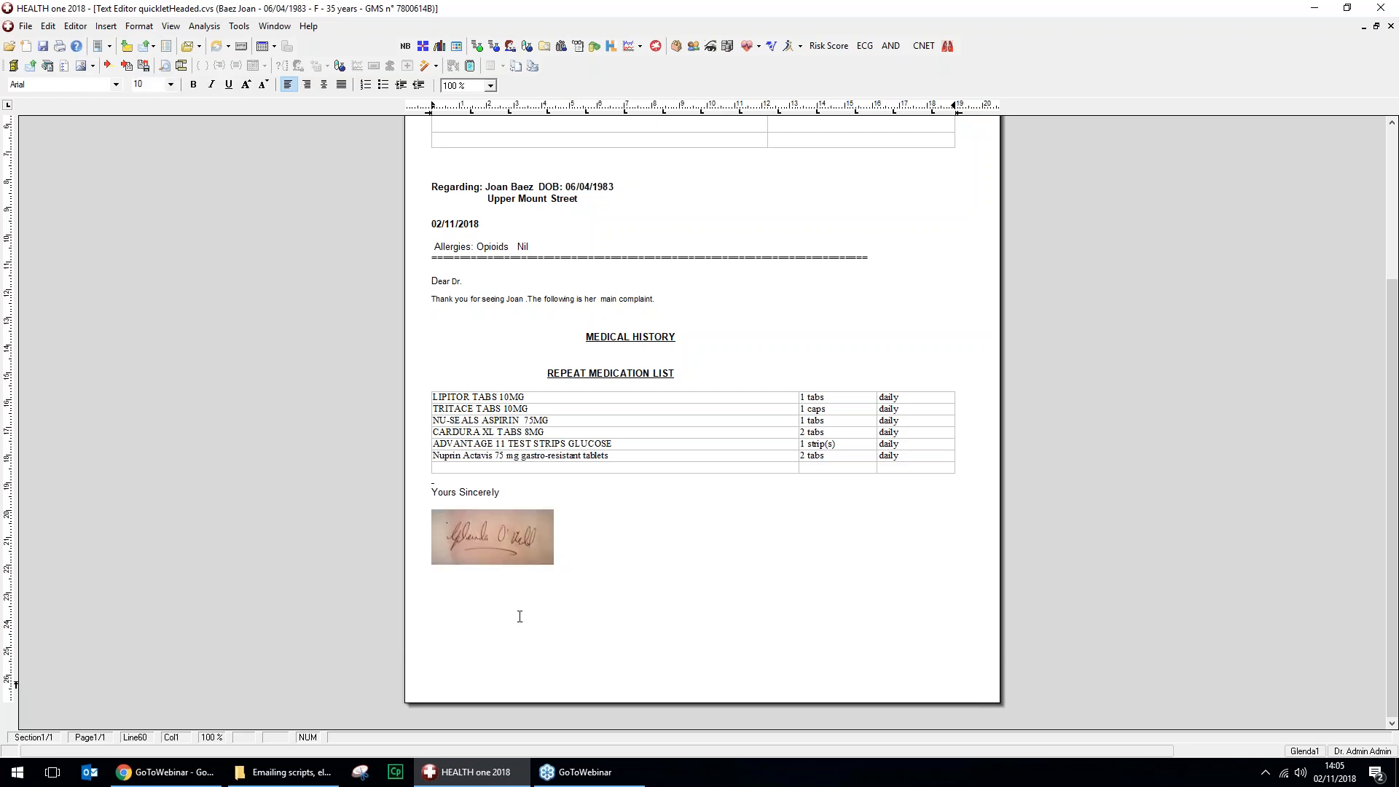
click(732, 370)
scroll(730, 370, up, 5)
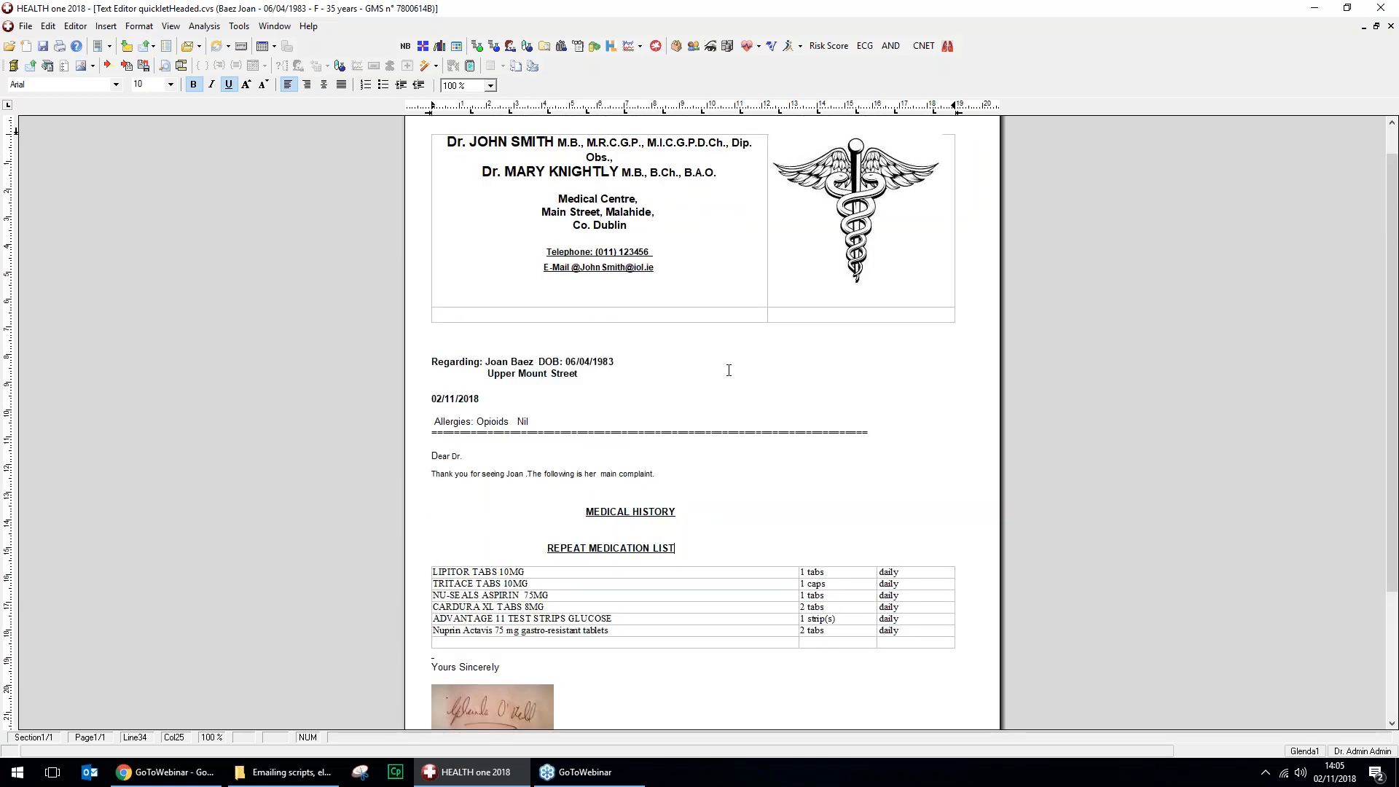
scroll(729, 370, down, 6)
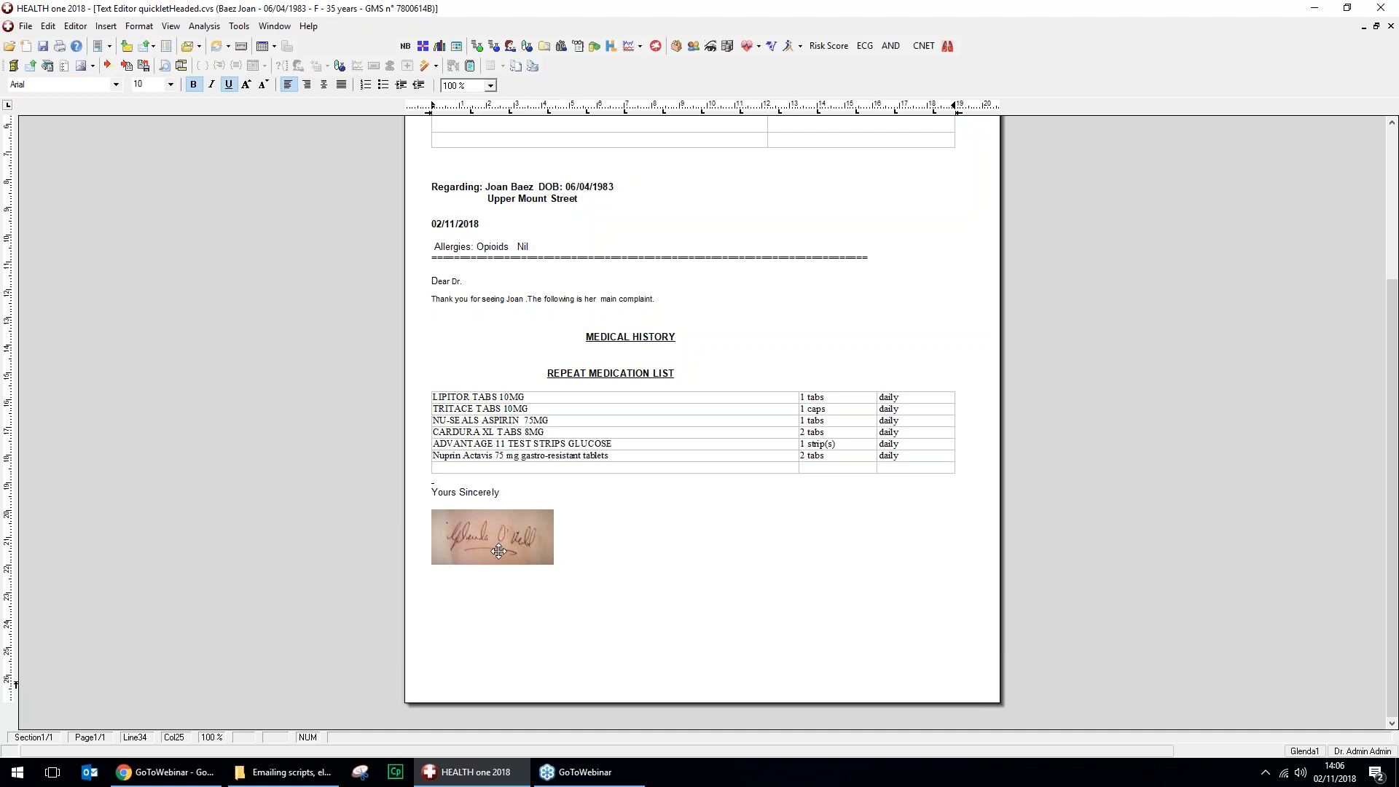
Insert a trial user signature after the REPEAT MEDICATION LIST heading.
click(93, 66)
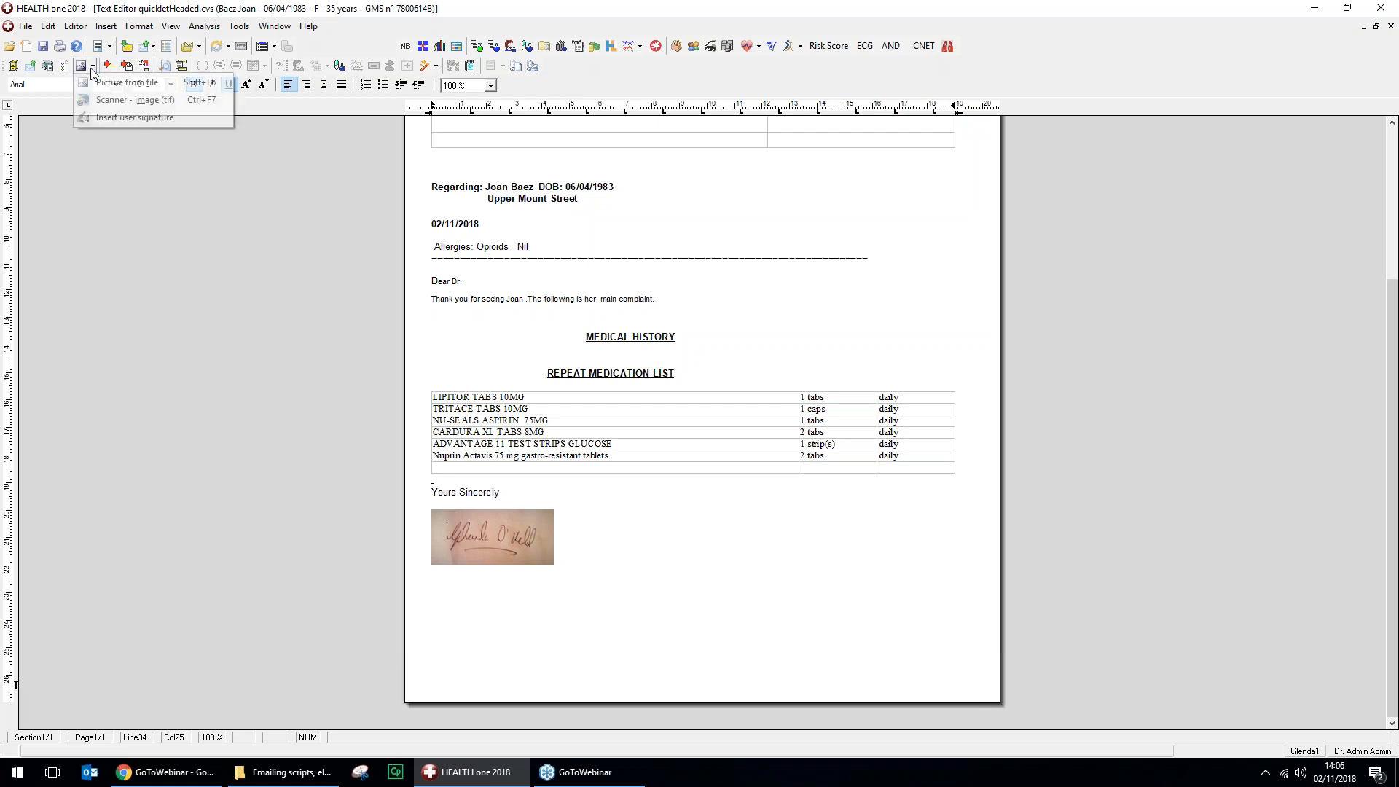
click(126, 120)
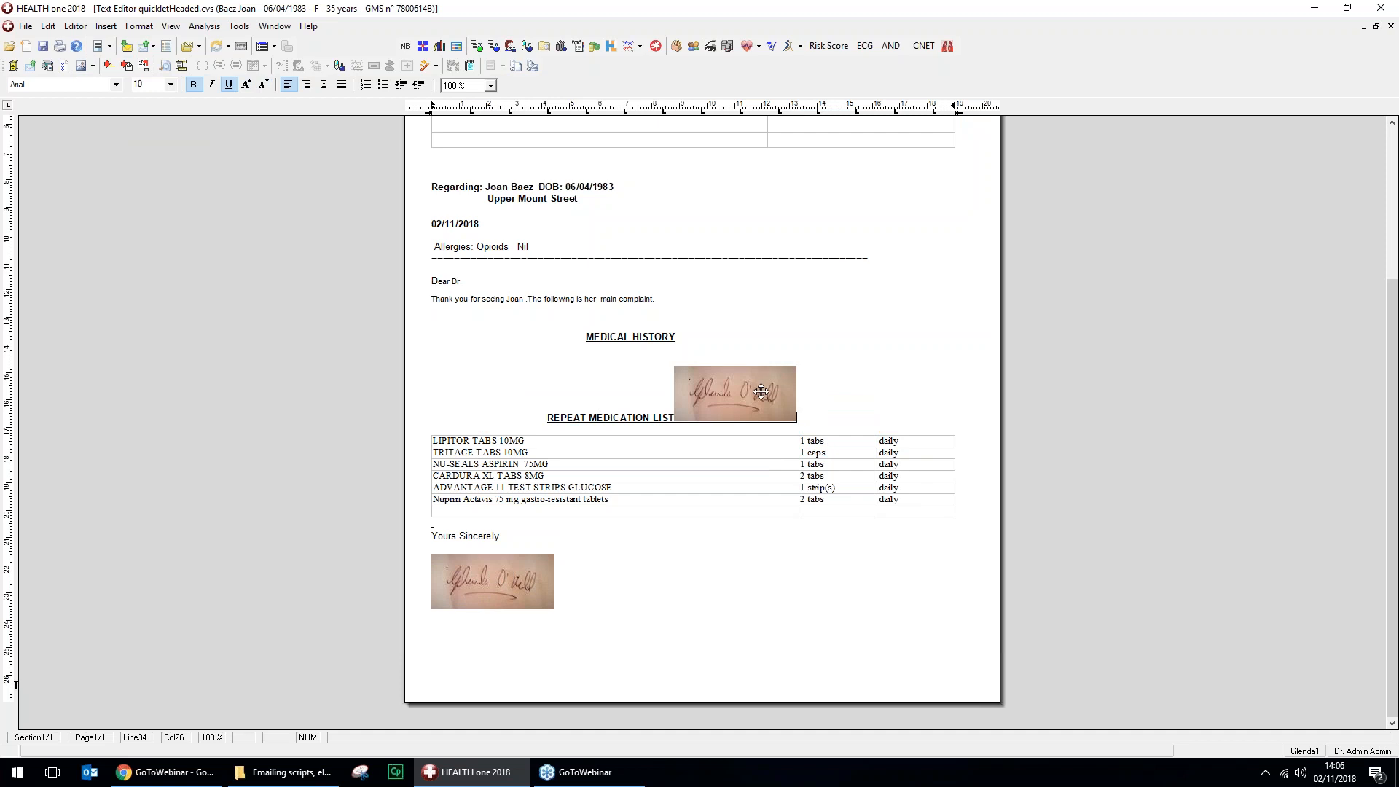
click(760, 392)
key(Delete)
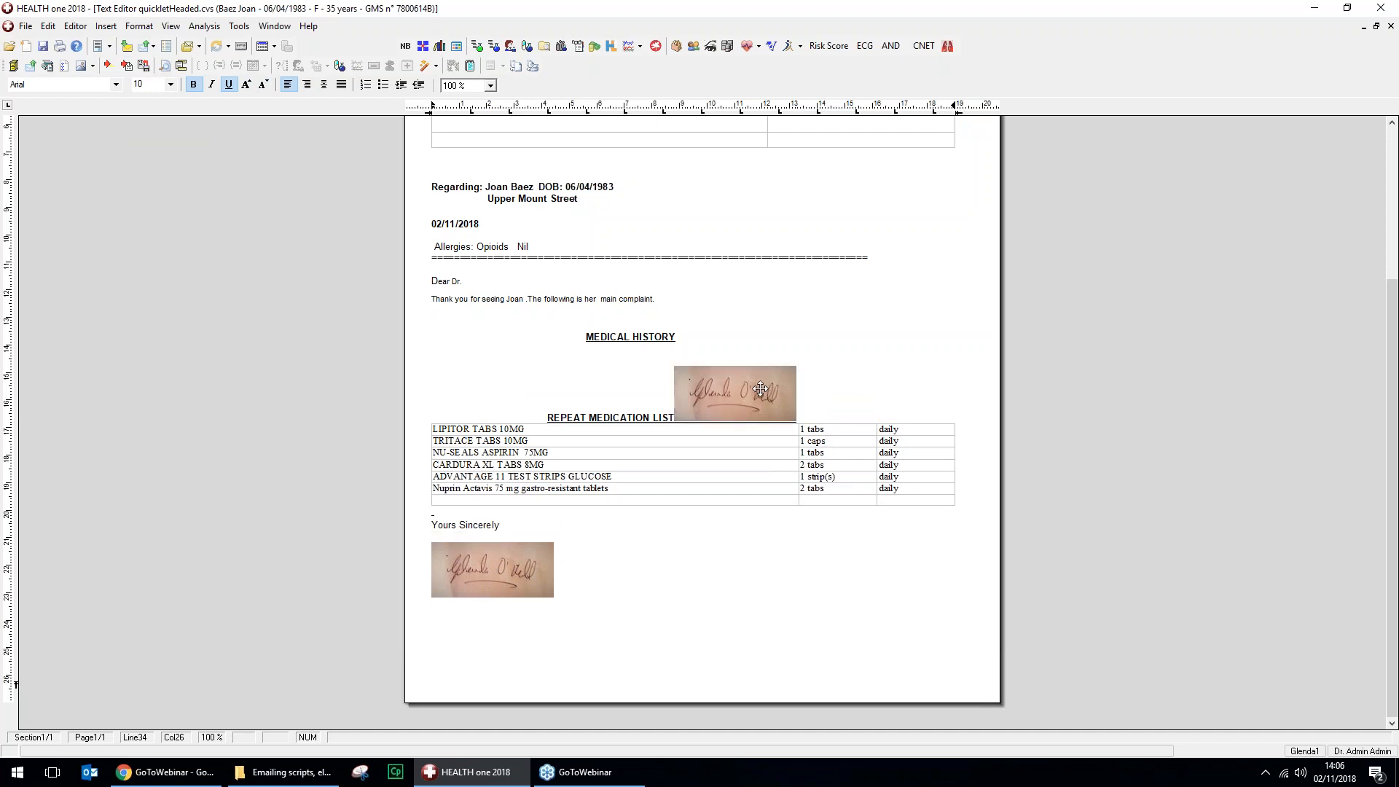
Delete both signatures, then close the letter and archive it into the patient's record.
click(743, 388)
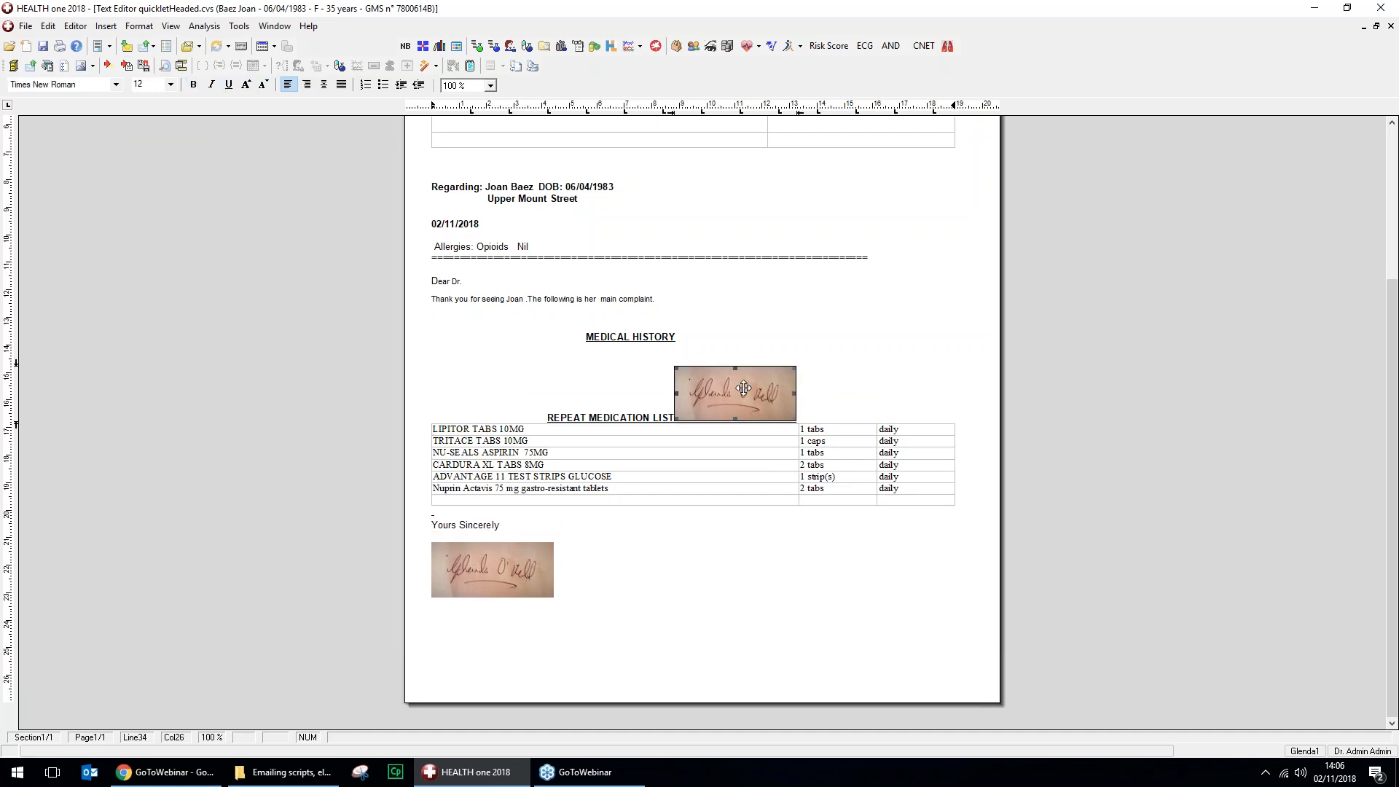
click(826, 399)
key(BackSpace)
click(571, 534)
key(BackSpace)
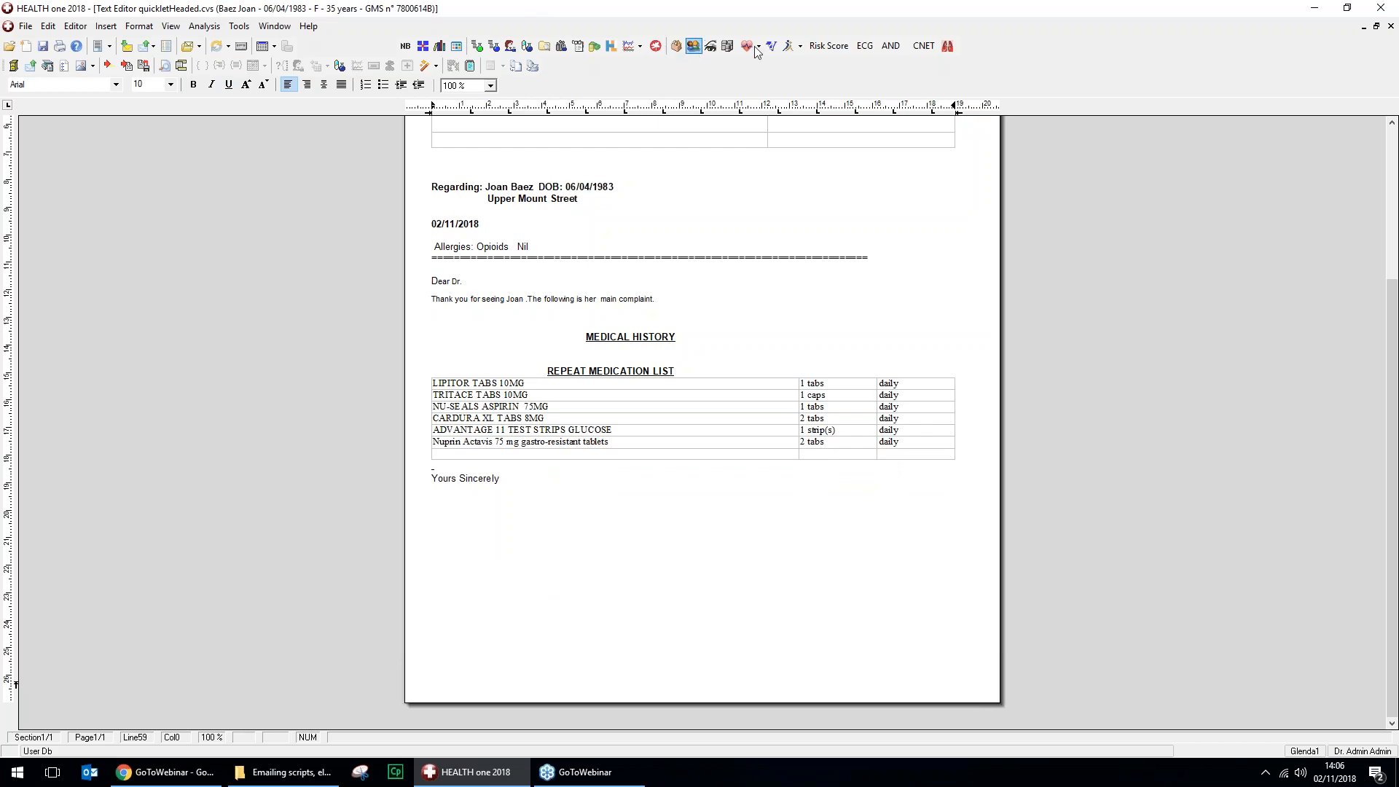
click(1390, 25)
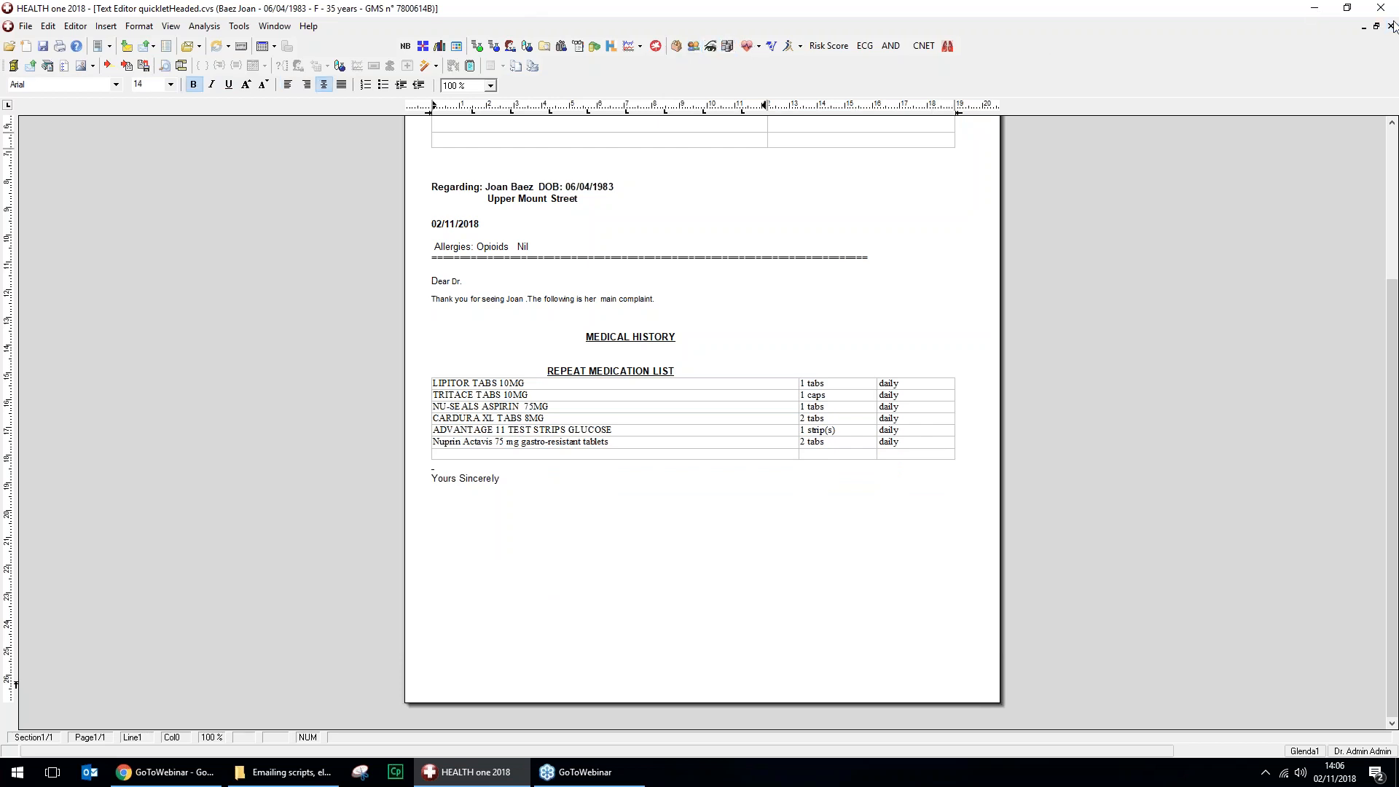
key(Return)
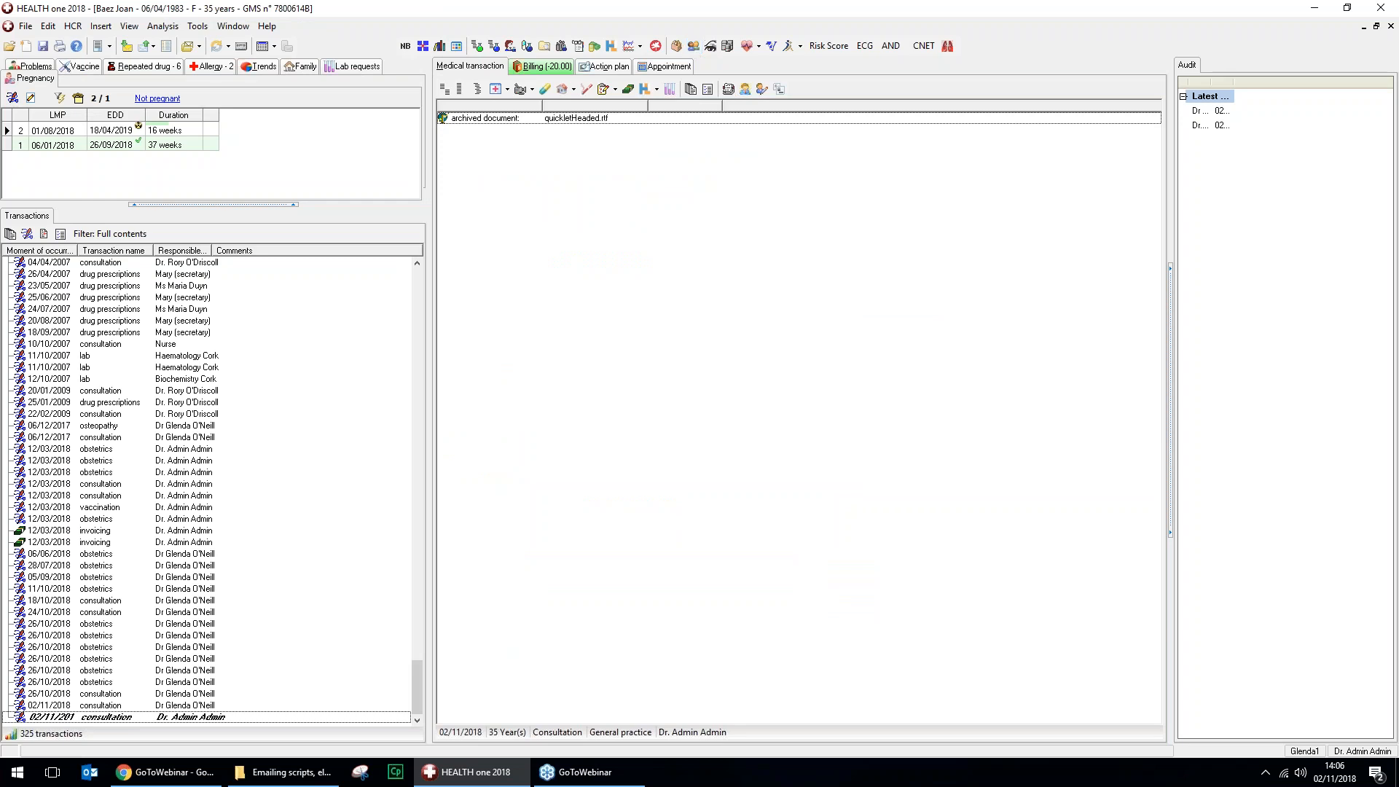
Open the User editor from the User Db toolbar icon.
click(692, 45)
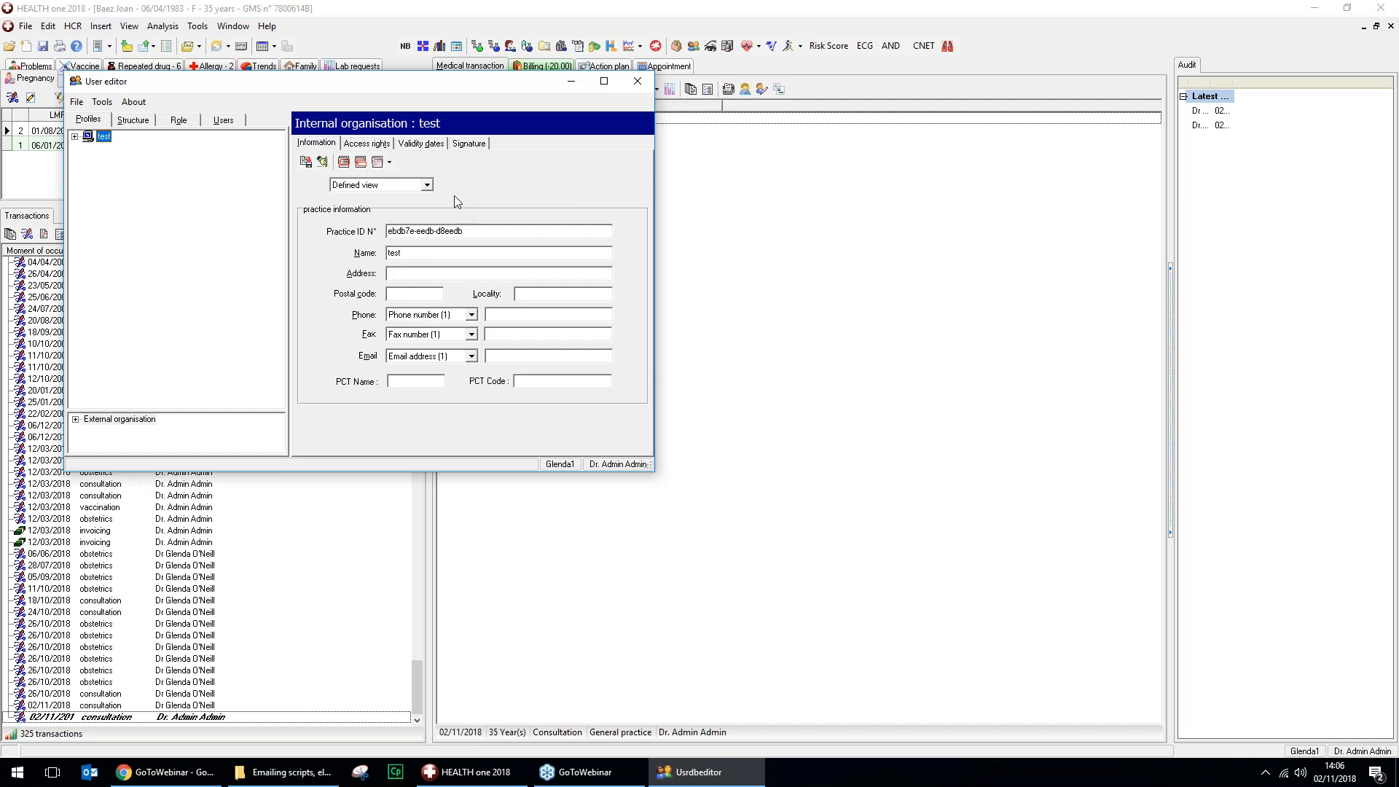
Replace the administrator's stored signature with the signature 3 image.
click(75, 137)
click(88, 161)
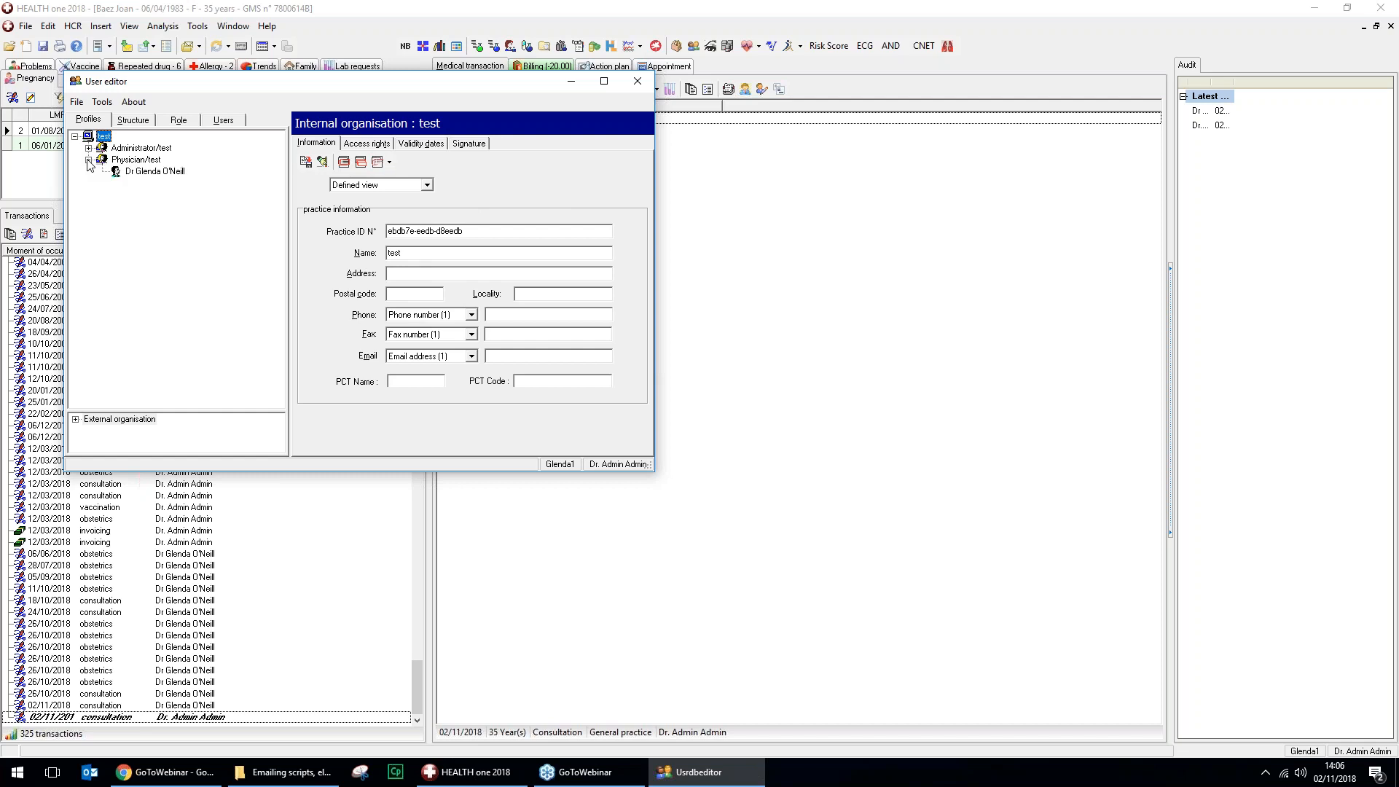
click(145, 172)
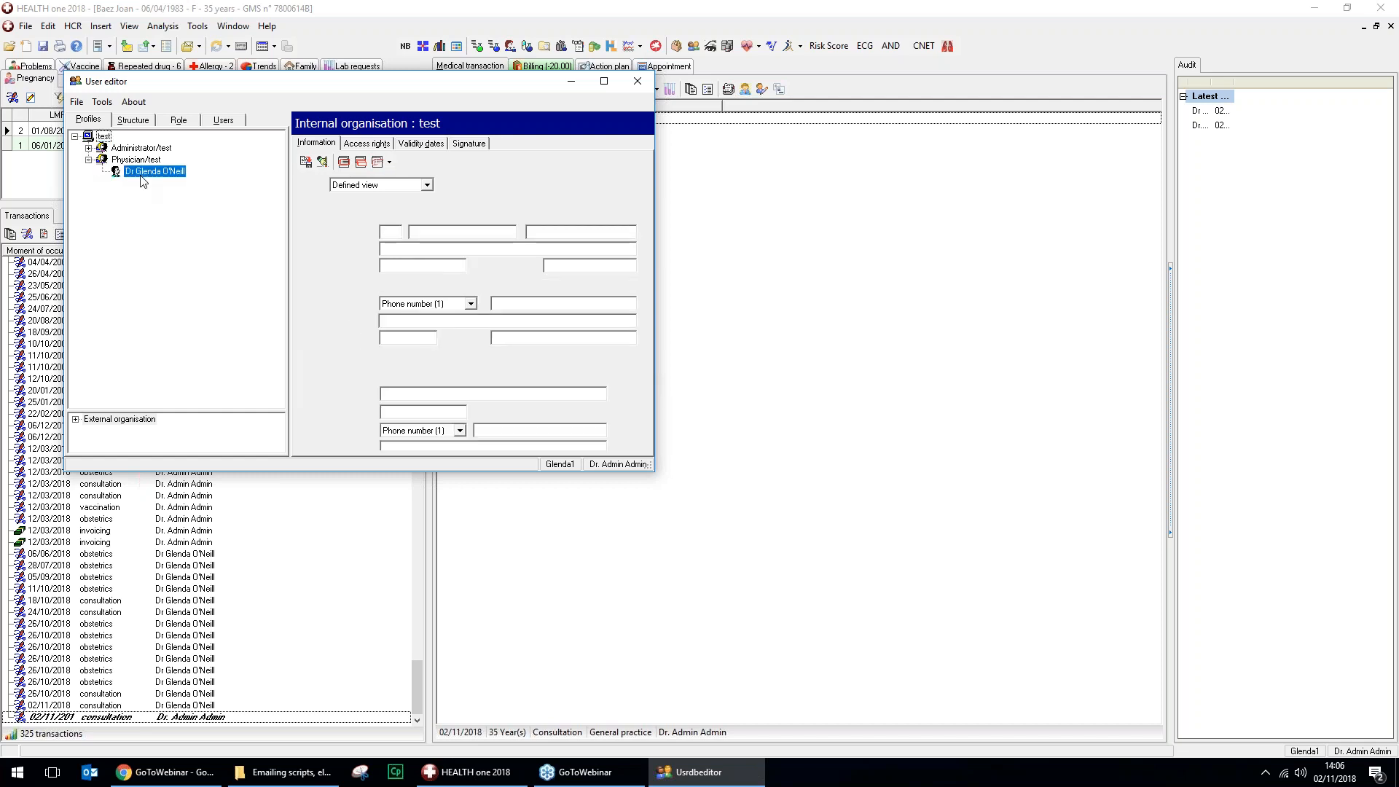
click(466, 145)
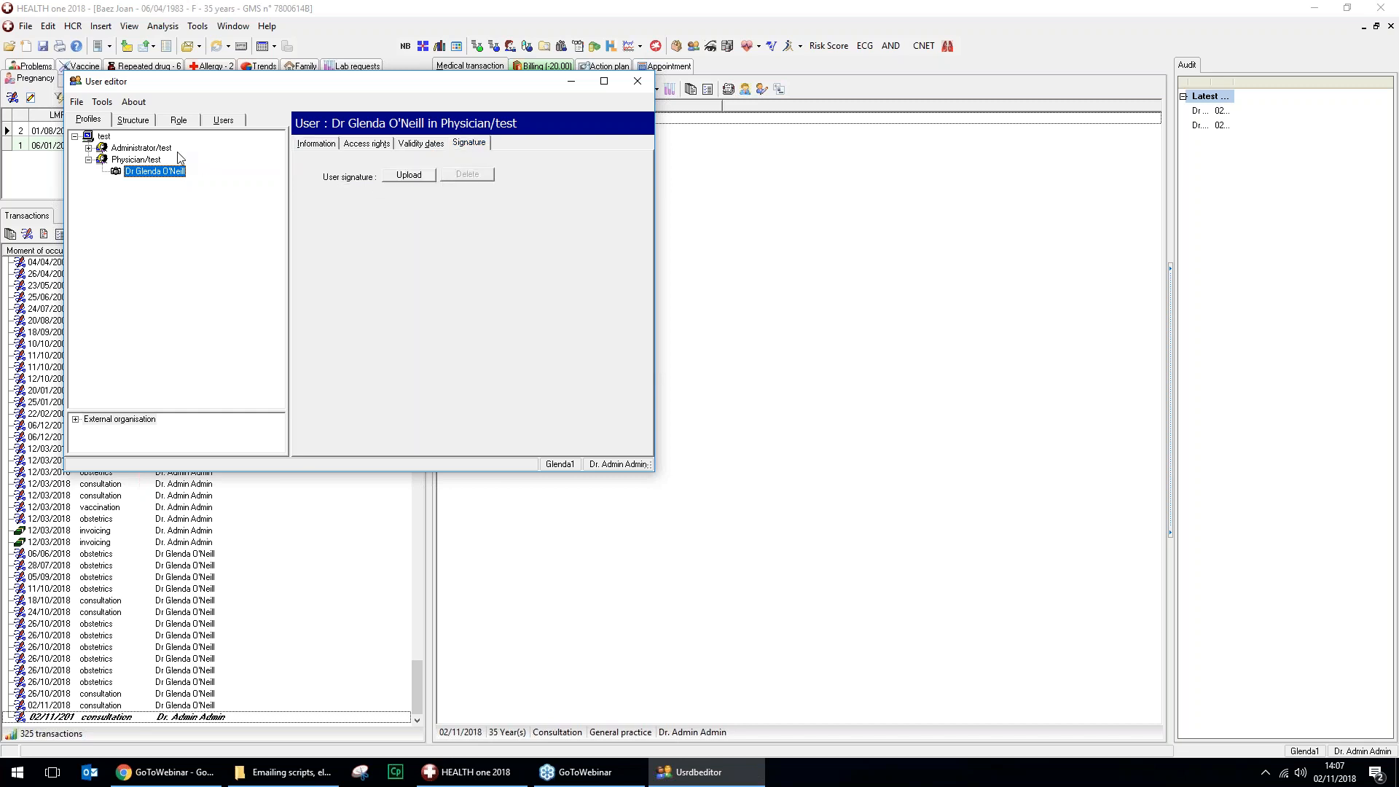
click(89, 148)
click(144, 160)
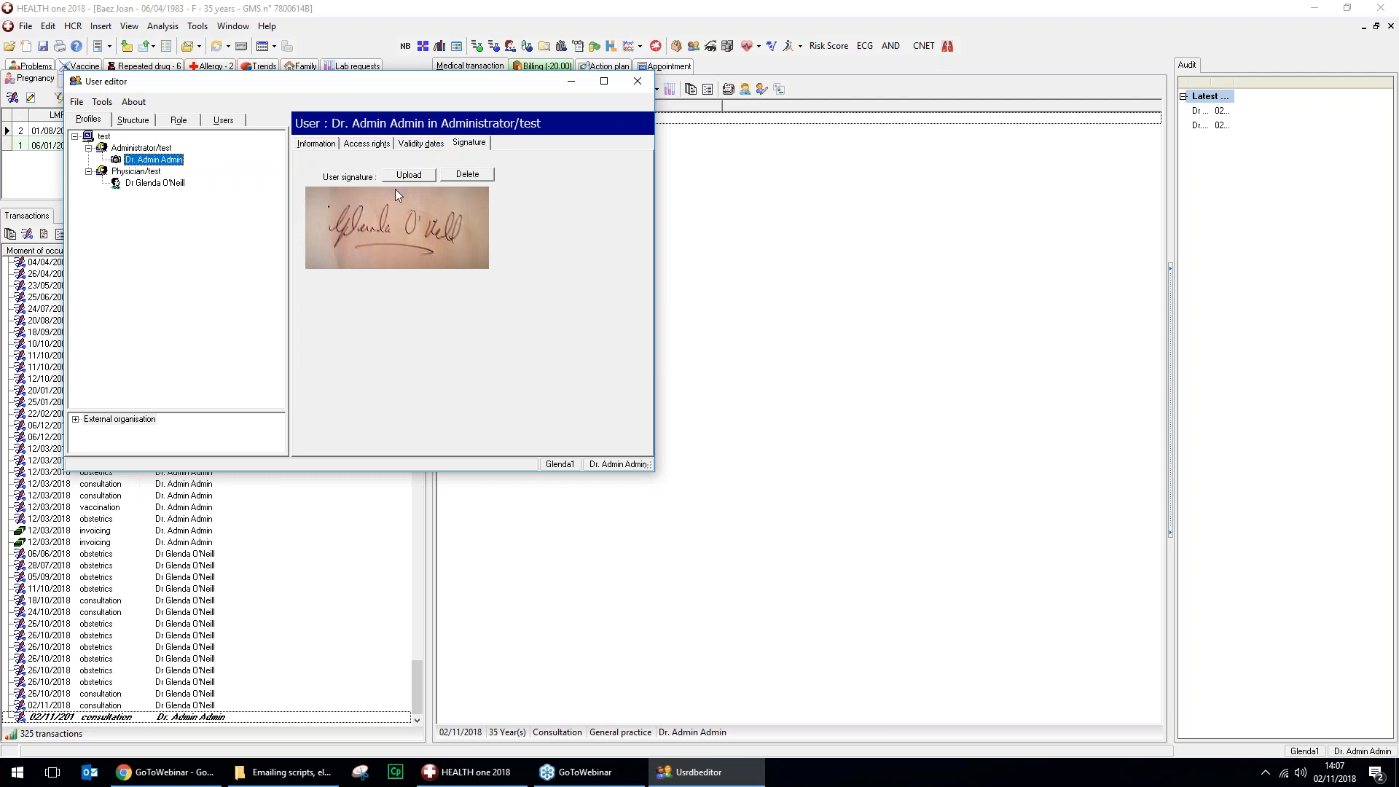
click(467, 175)
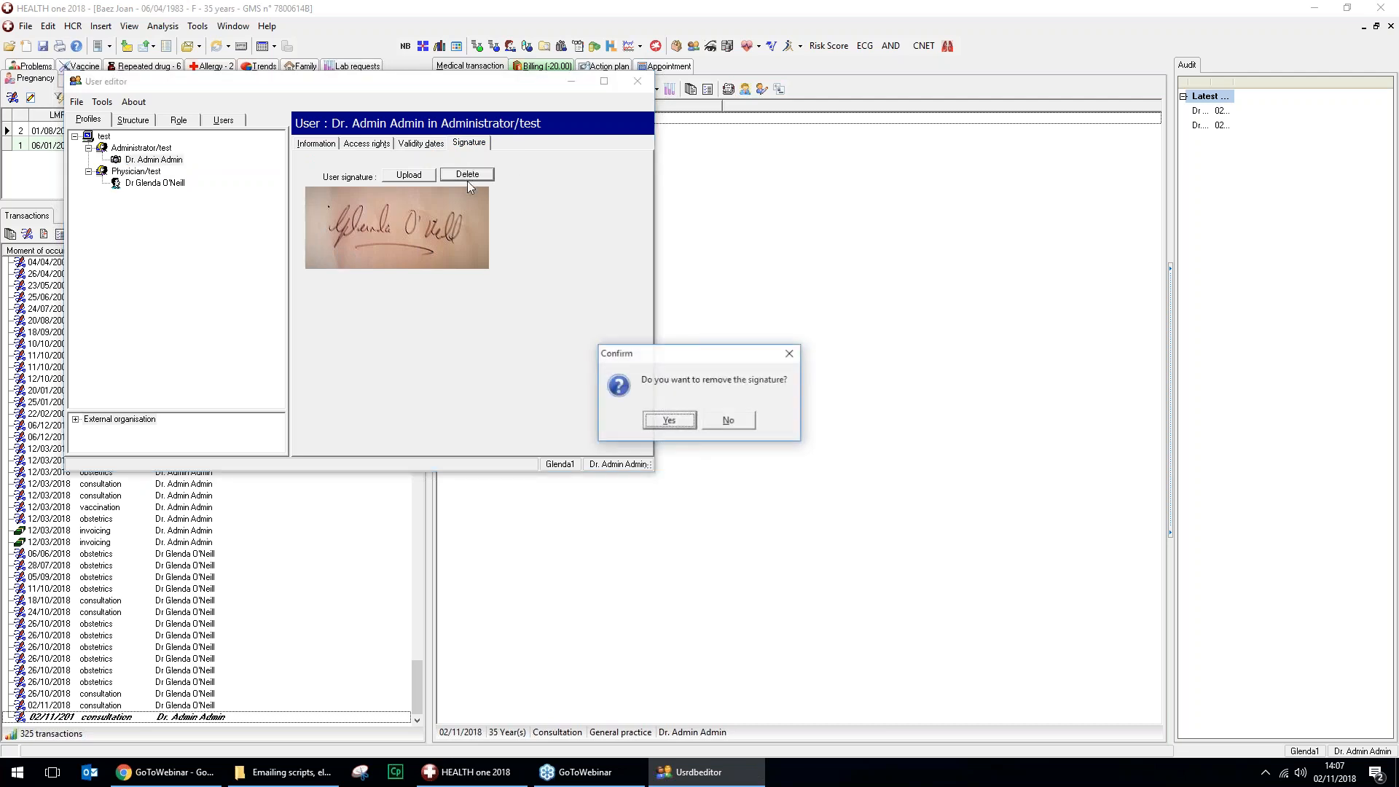
click(667, 422)
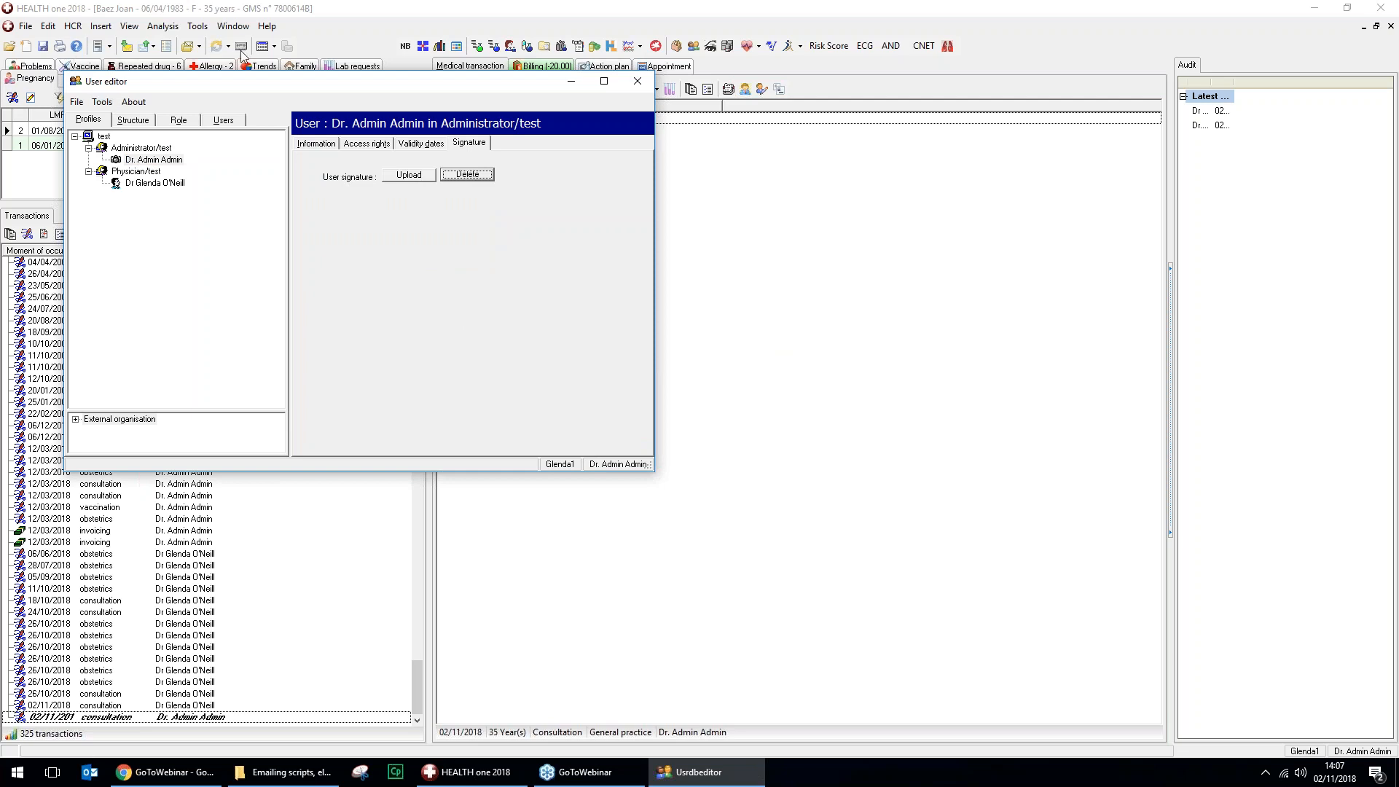
click(418, 179)
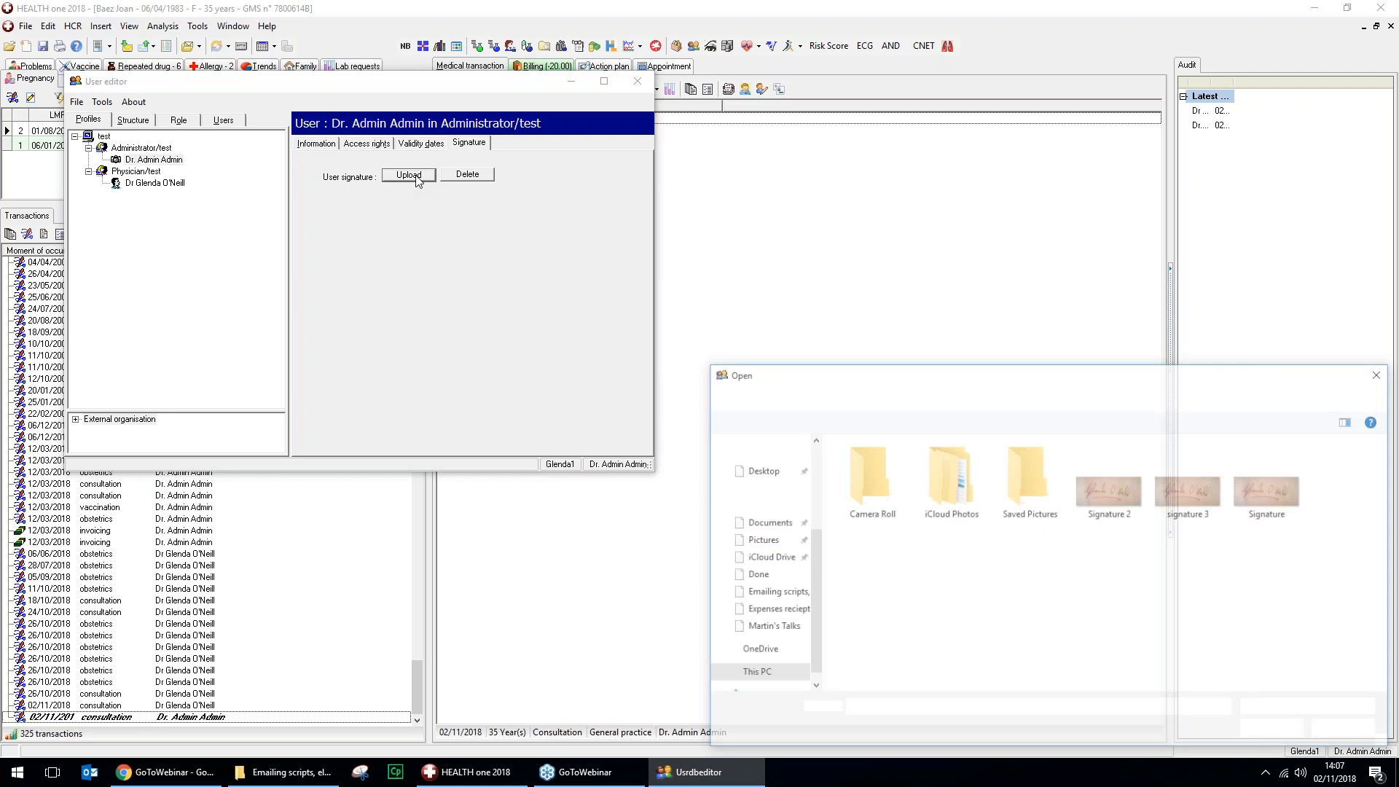
click(1189, 488)
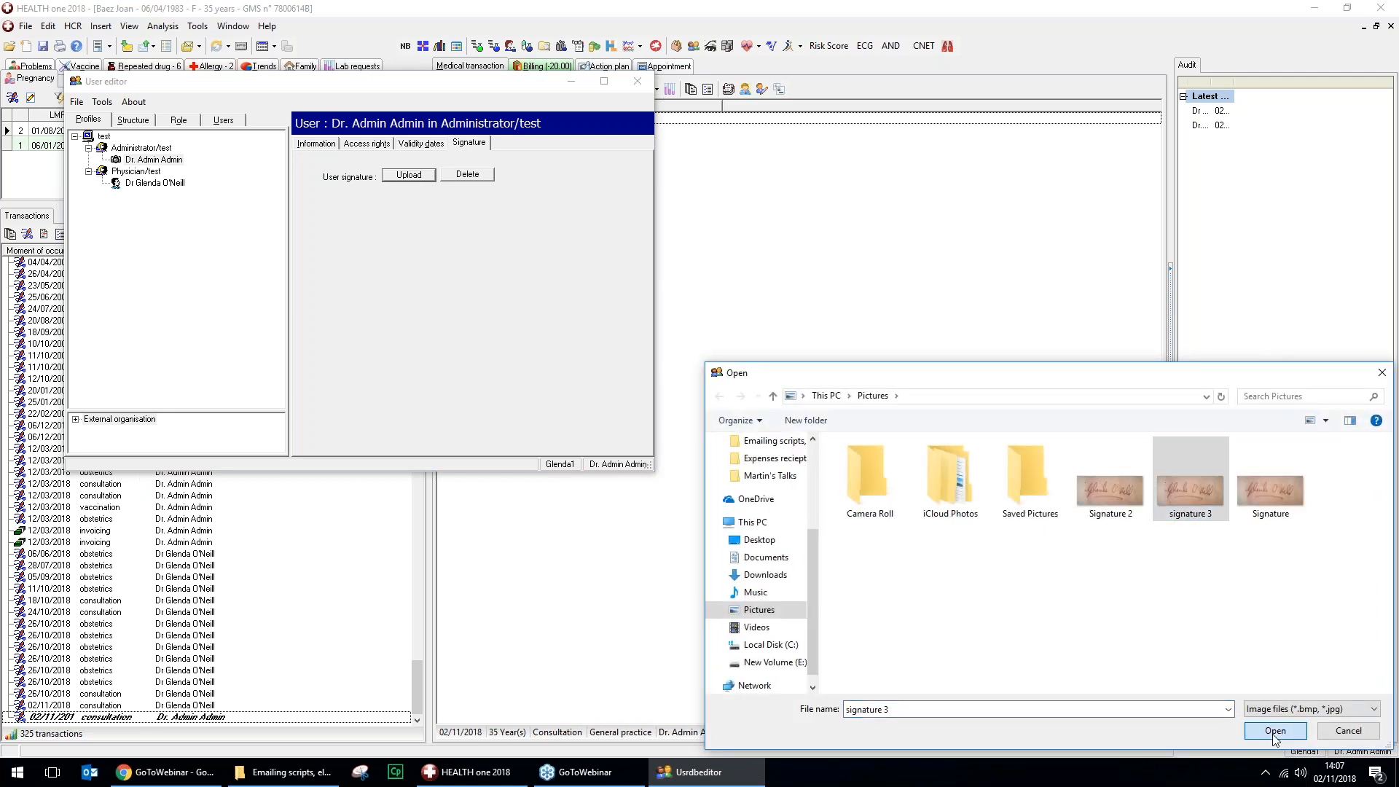
click(1275, 730)
Give the physician the signature 3 image, then close the editor, saving modified transactions.
click(155, 182)
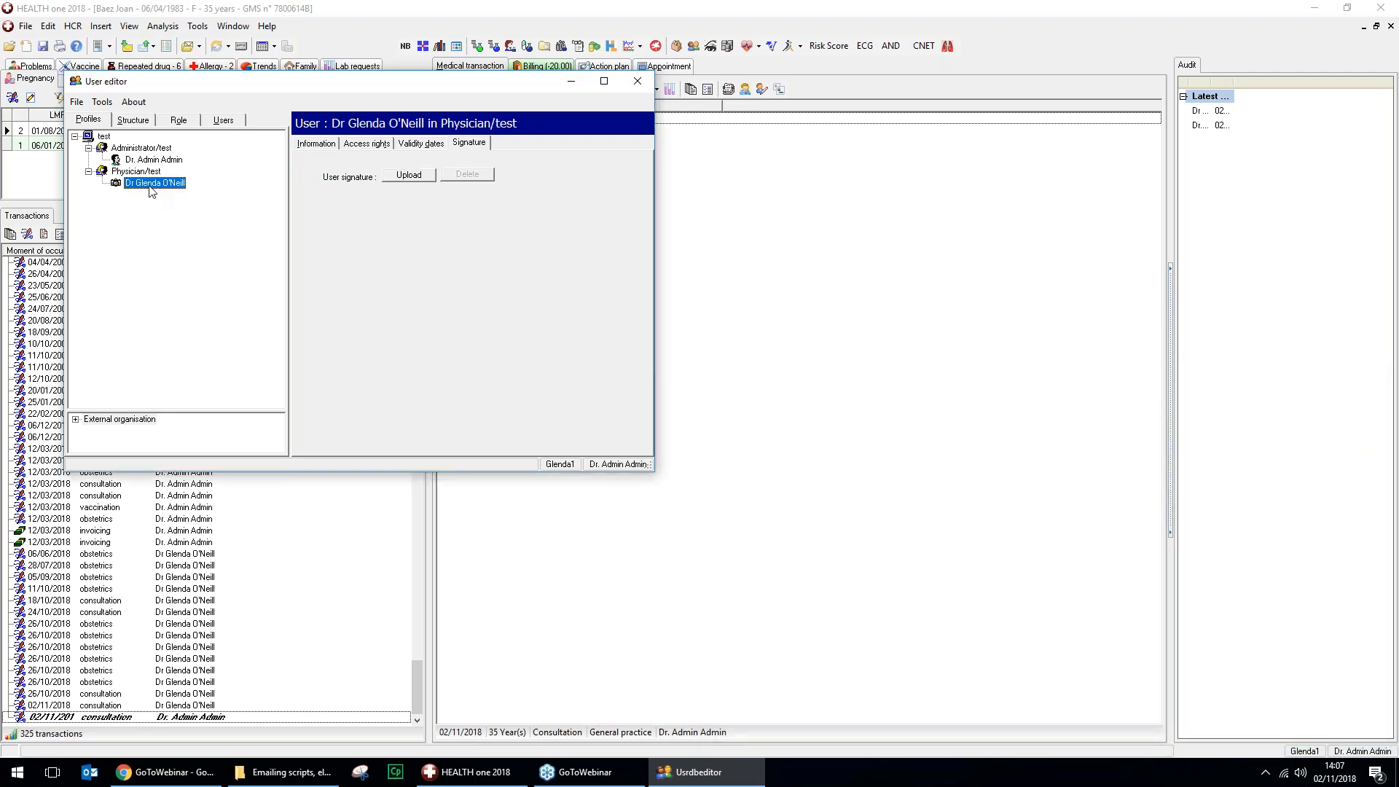
click(408, 175)
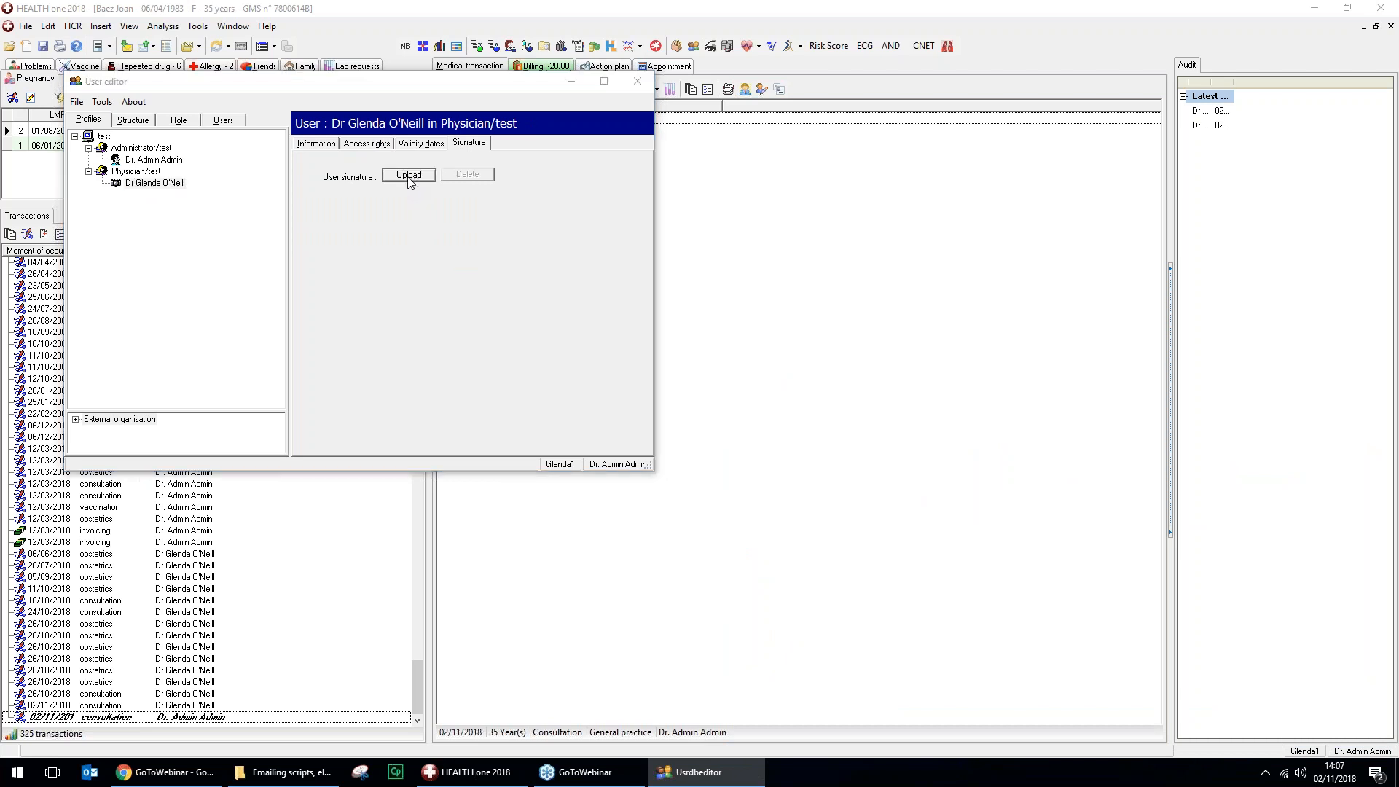
click(1196, 503)
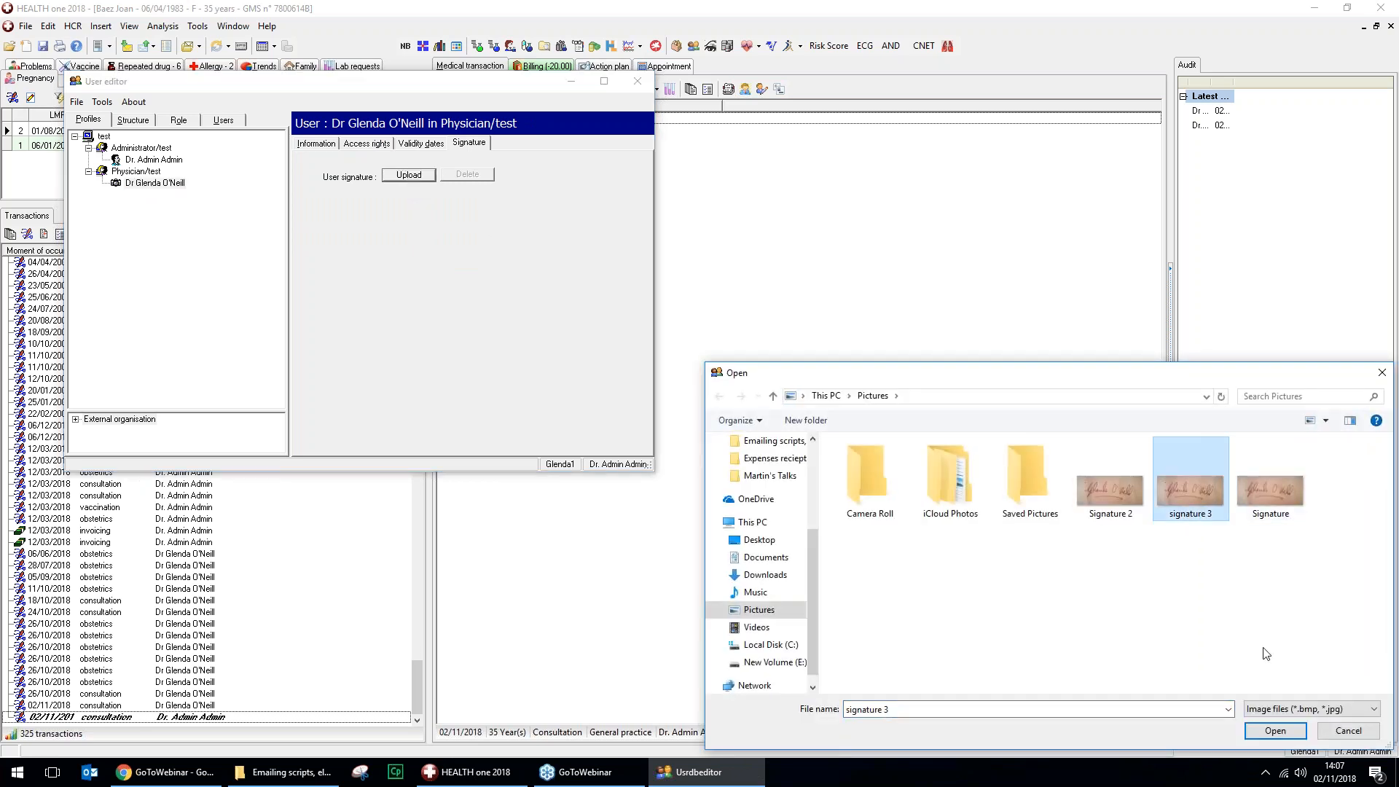
click(1274, 731)
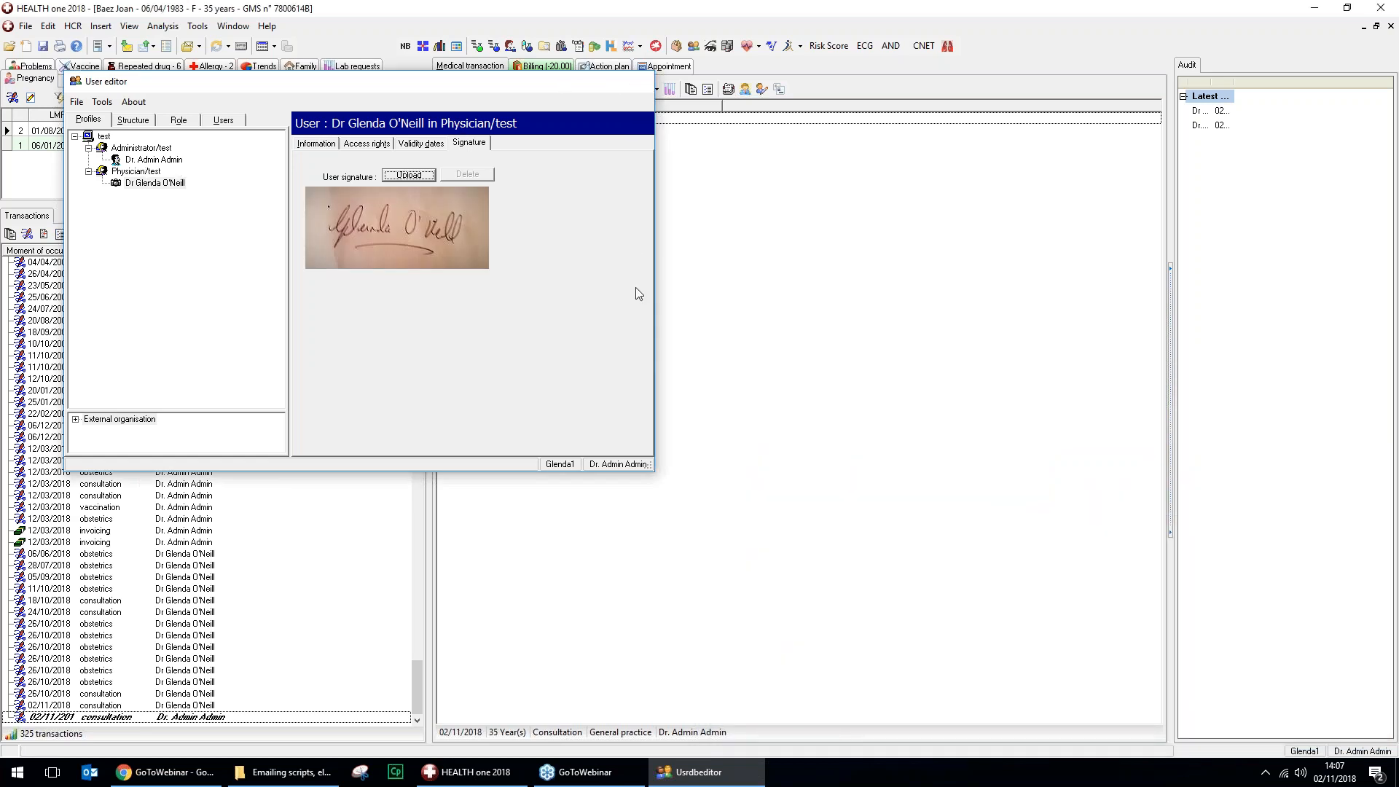
click(1391, 26)
click(397, 305)
Log out, log back in with the physician's user name, and expand the patient list.
click(1380, 8)
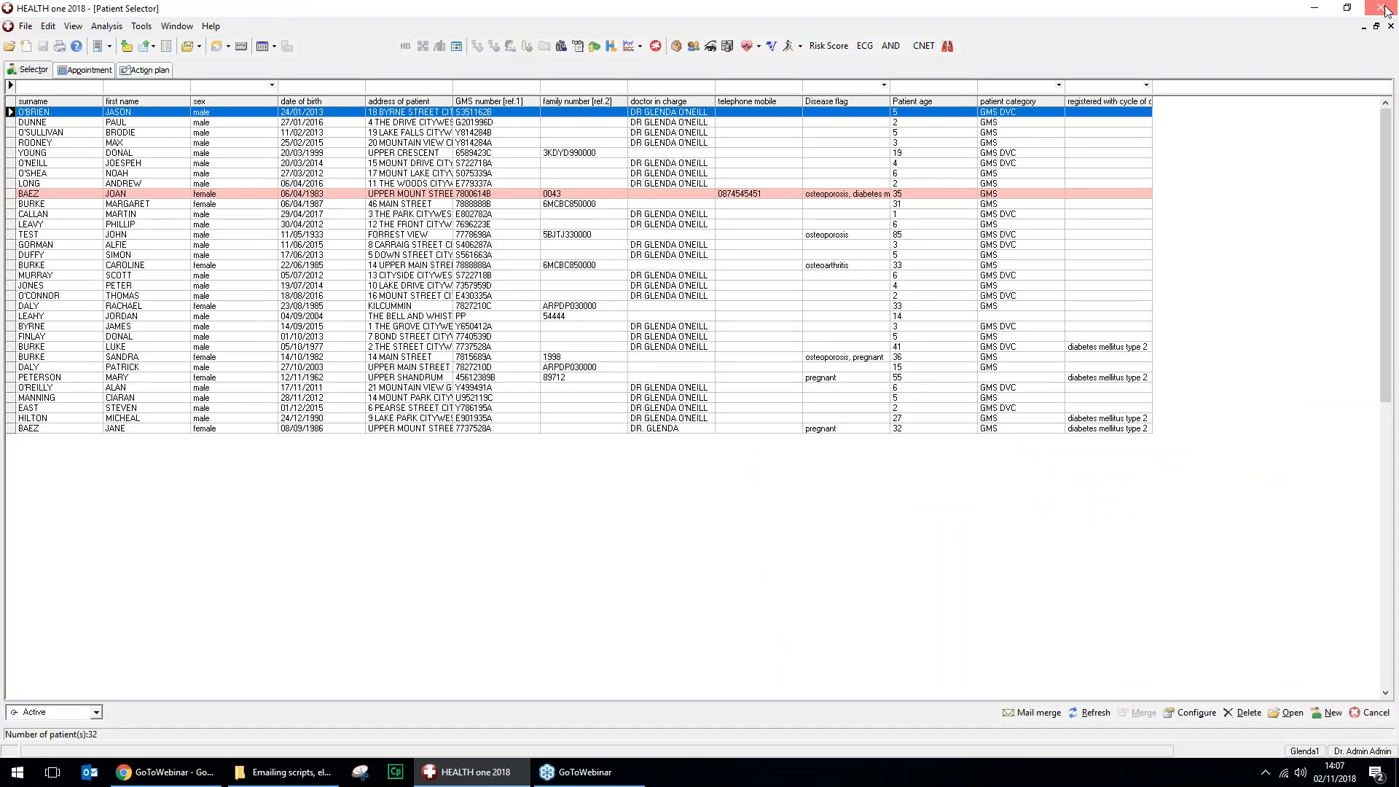
click(357, 319)
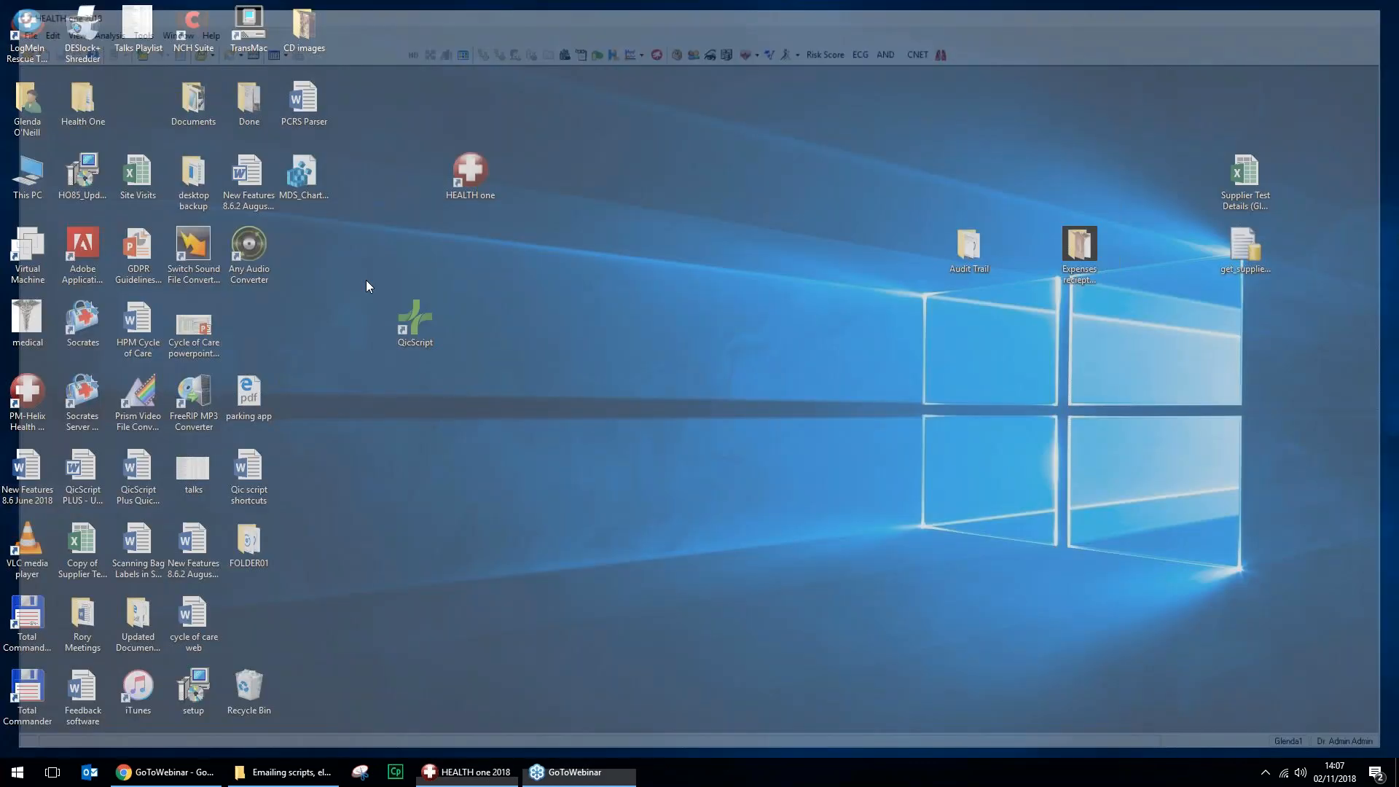
text(glenda)
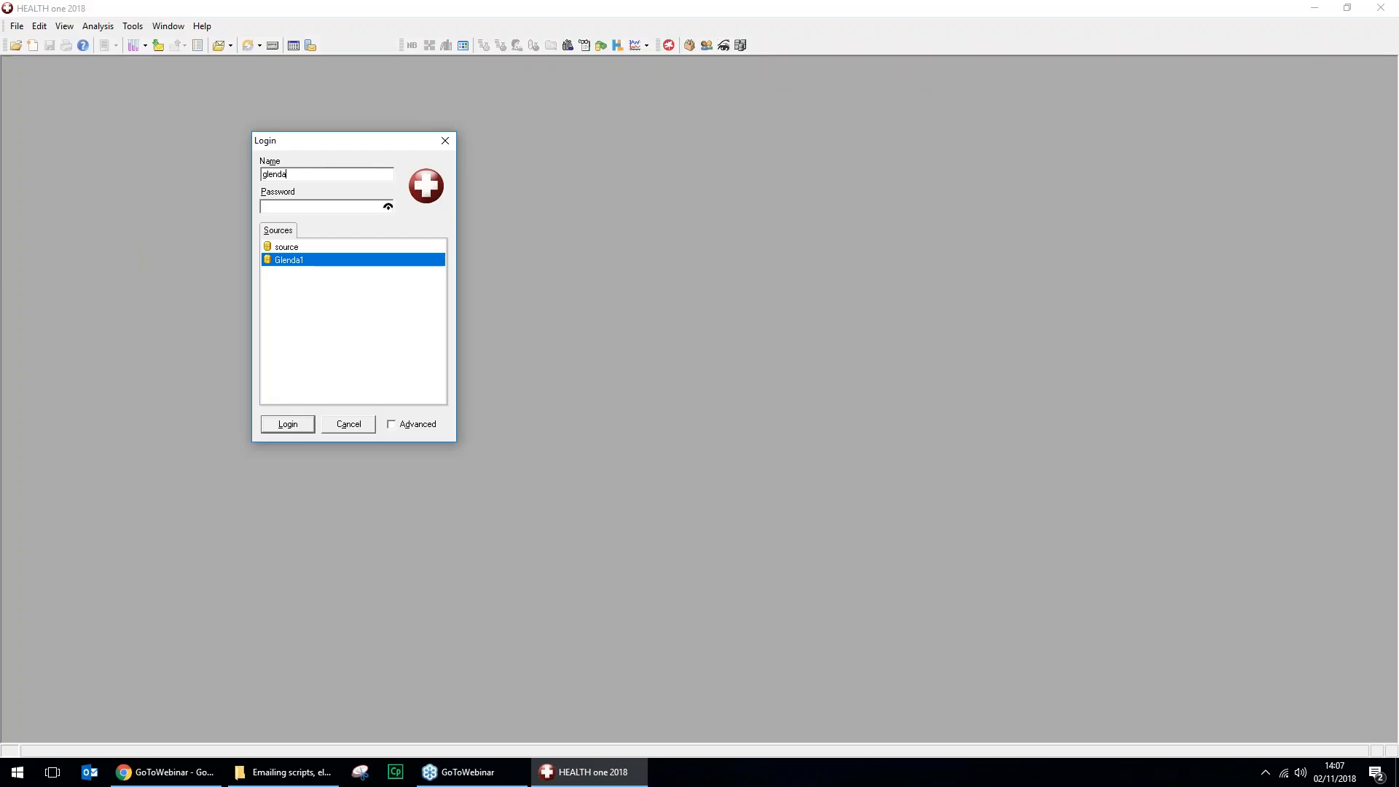
key(Return)
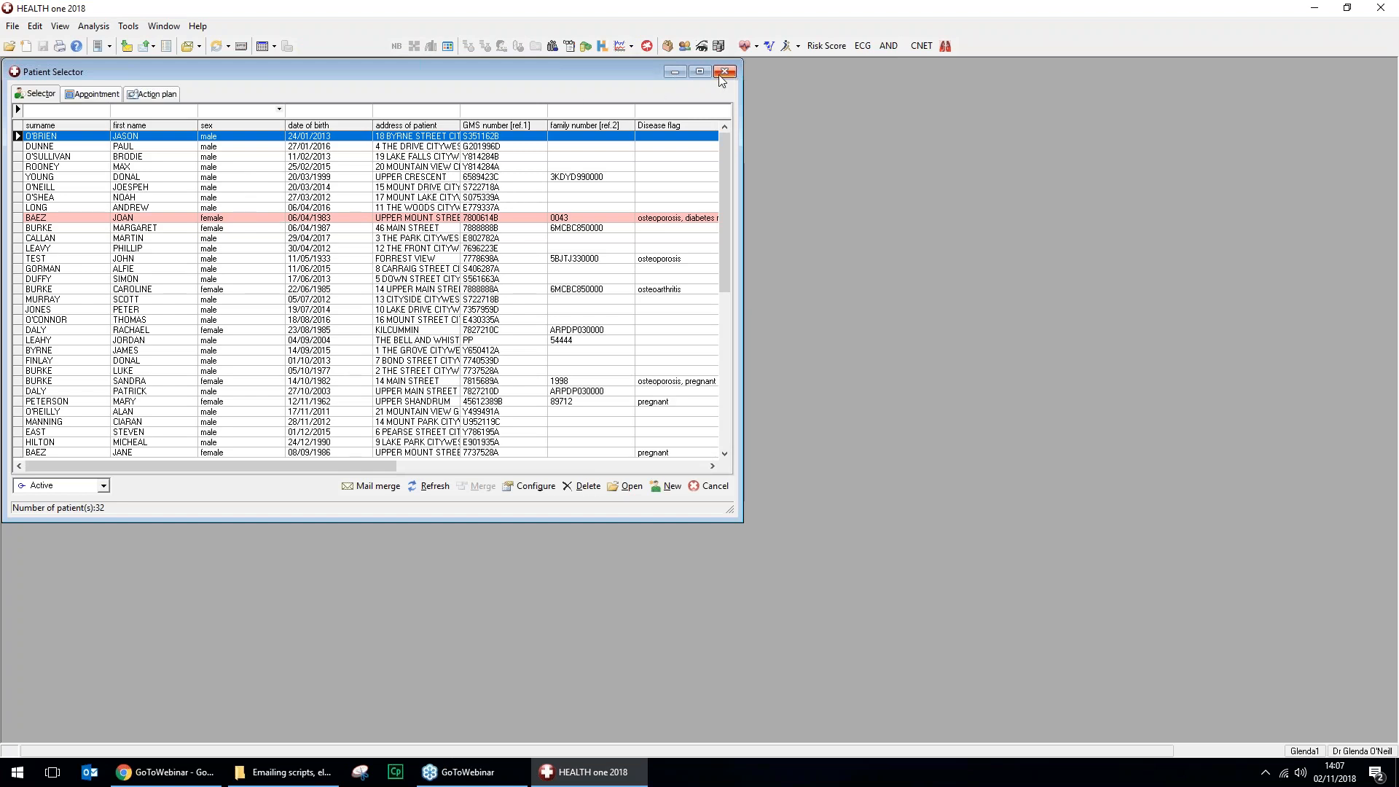
click(700, 71)
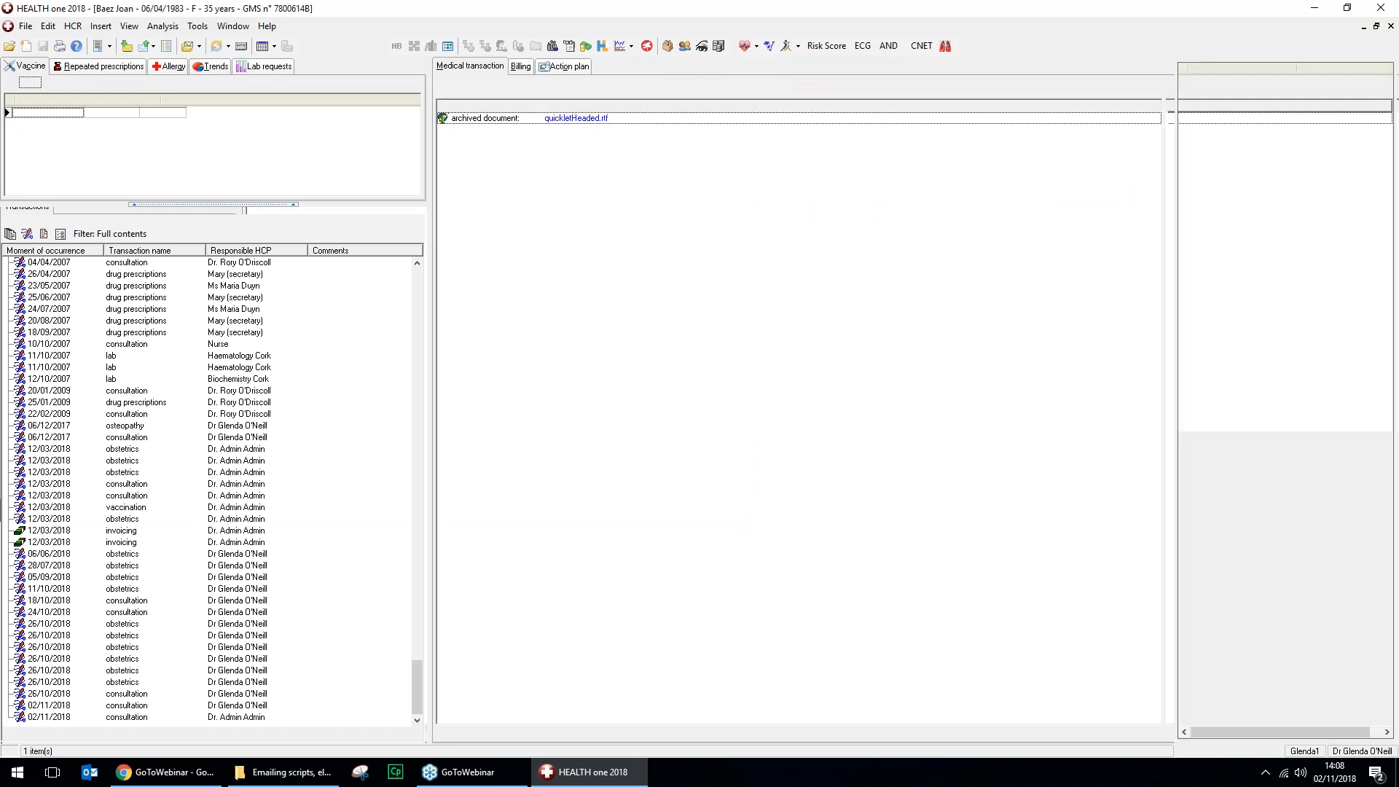
Reopen the archived quickletHeaded letter, saving the patient record and the letter under its proposed name.
click(109, 45)
click(113, 66)
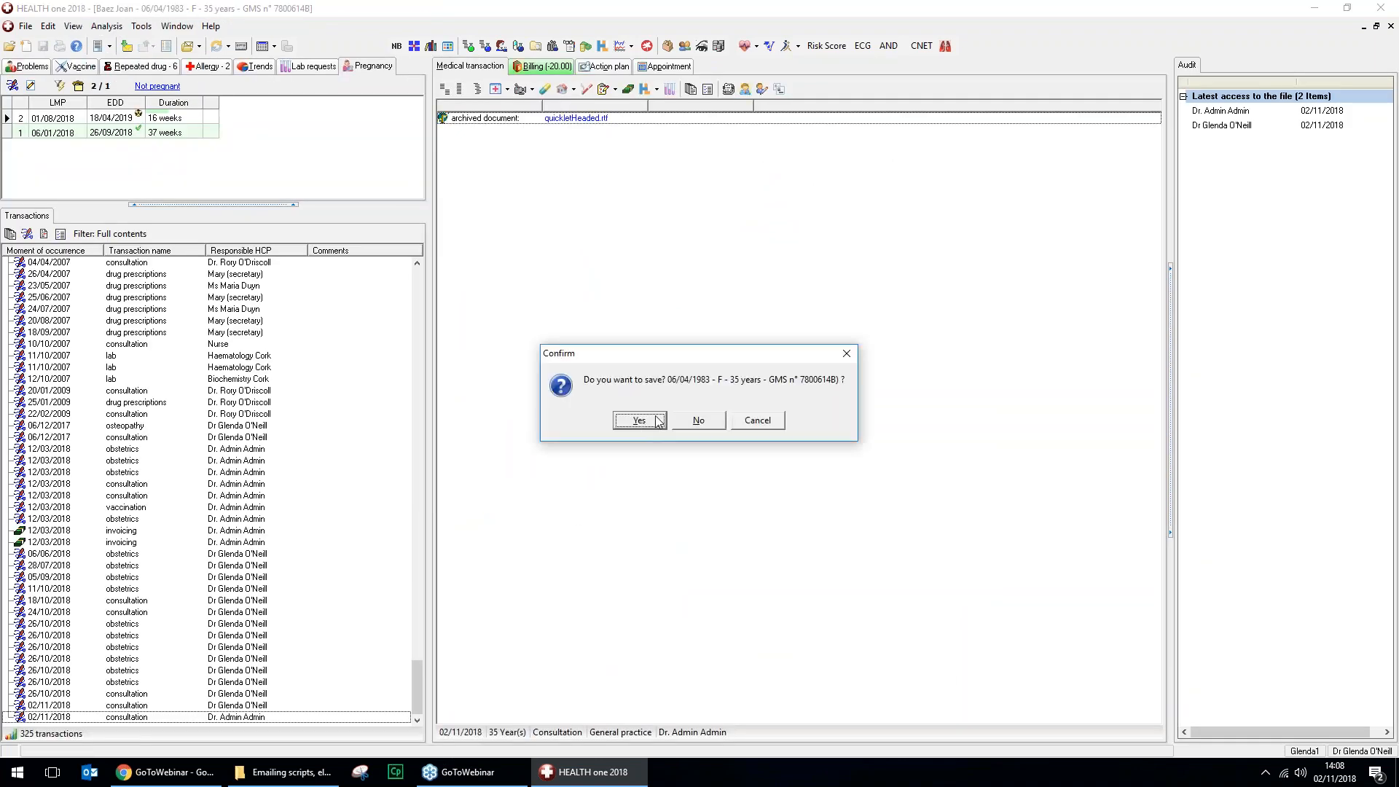
click(639, 421)
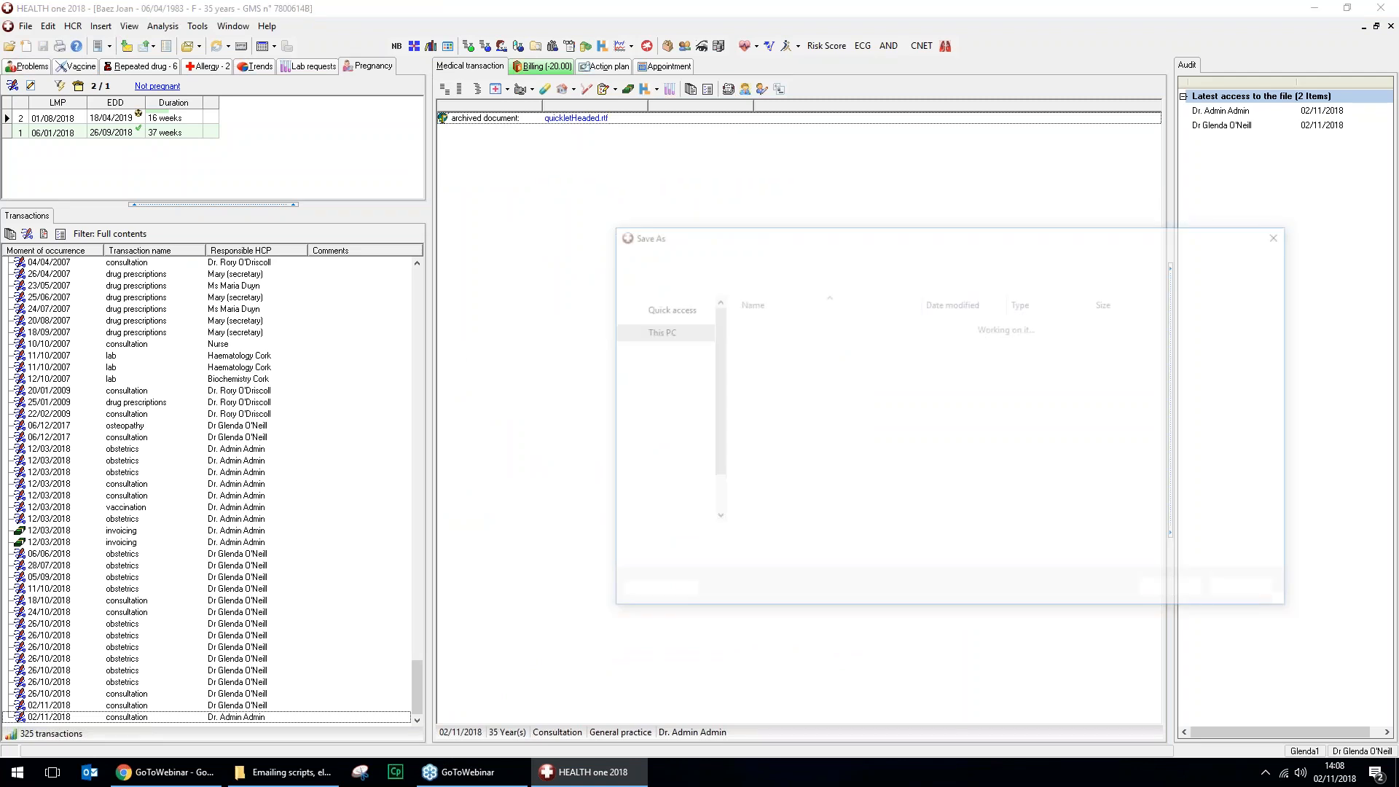
click(1187, 586)
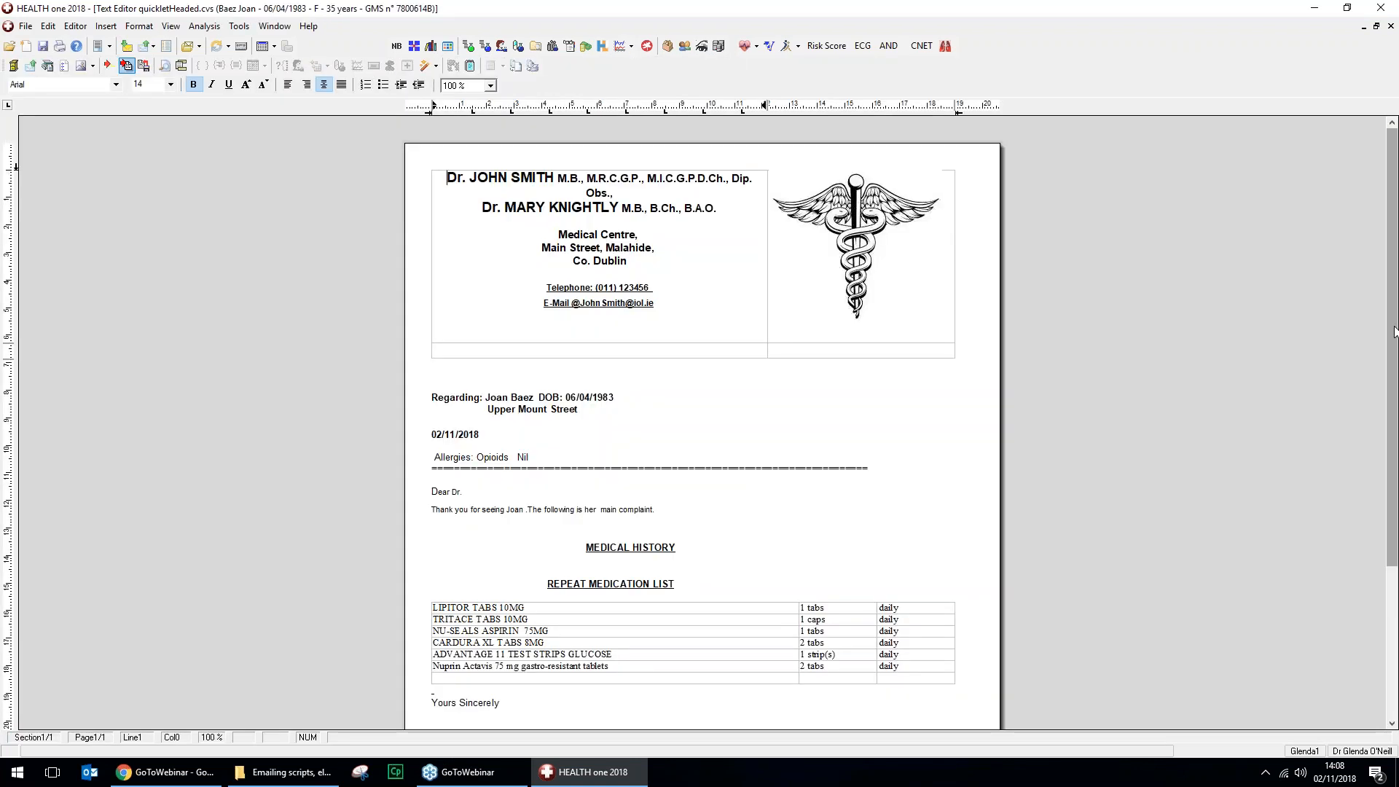
drag(1393, 333, 1387, 294)
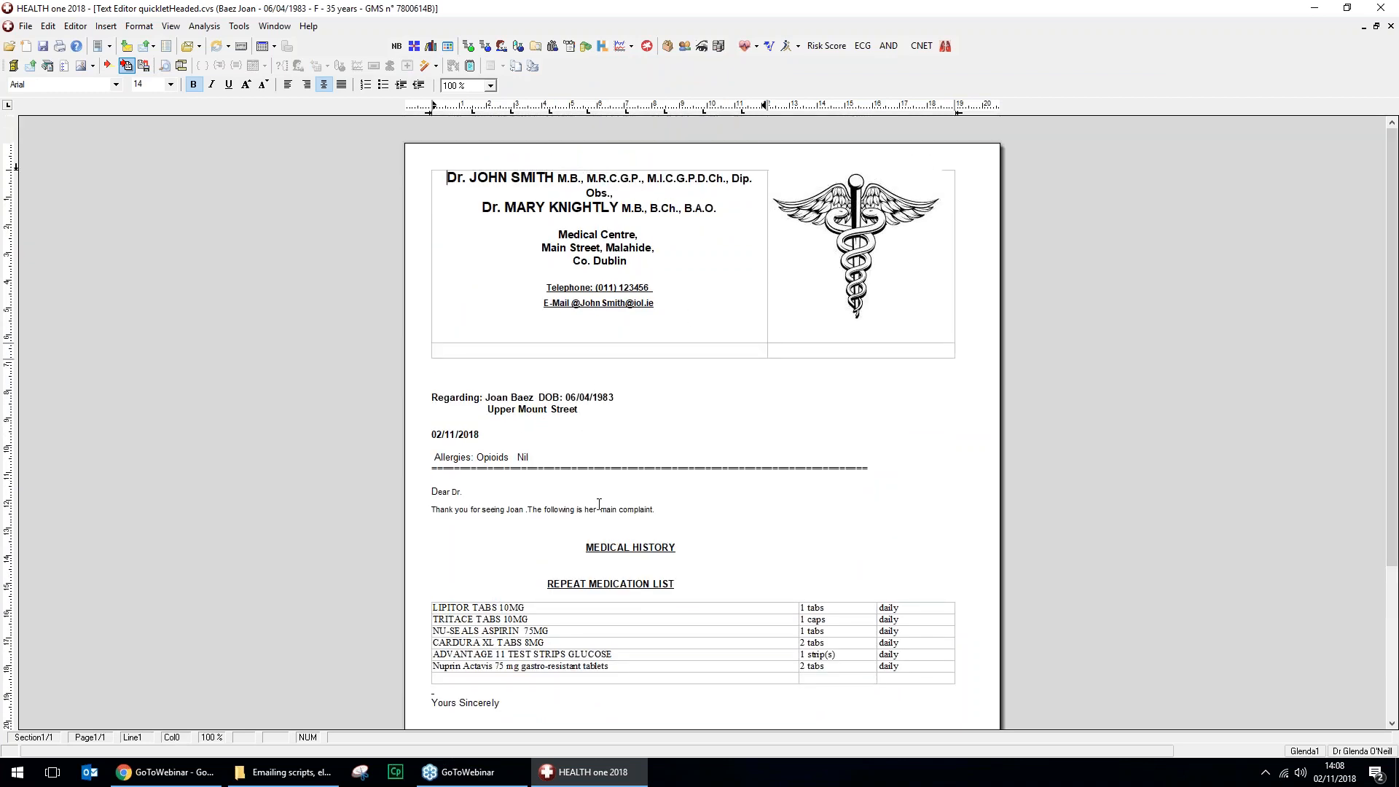
Open Insert live template from trends to list stored values such as HbA1c 7.2 and BP 120/80.
click(436, 67)
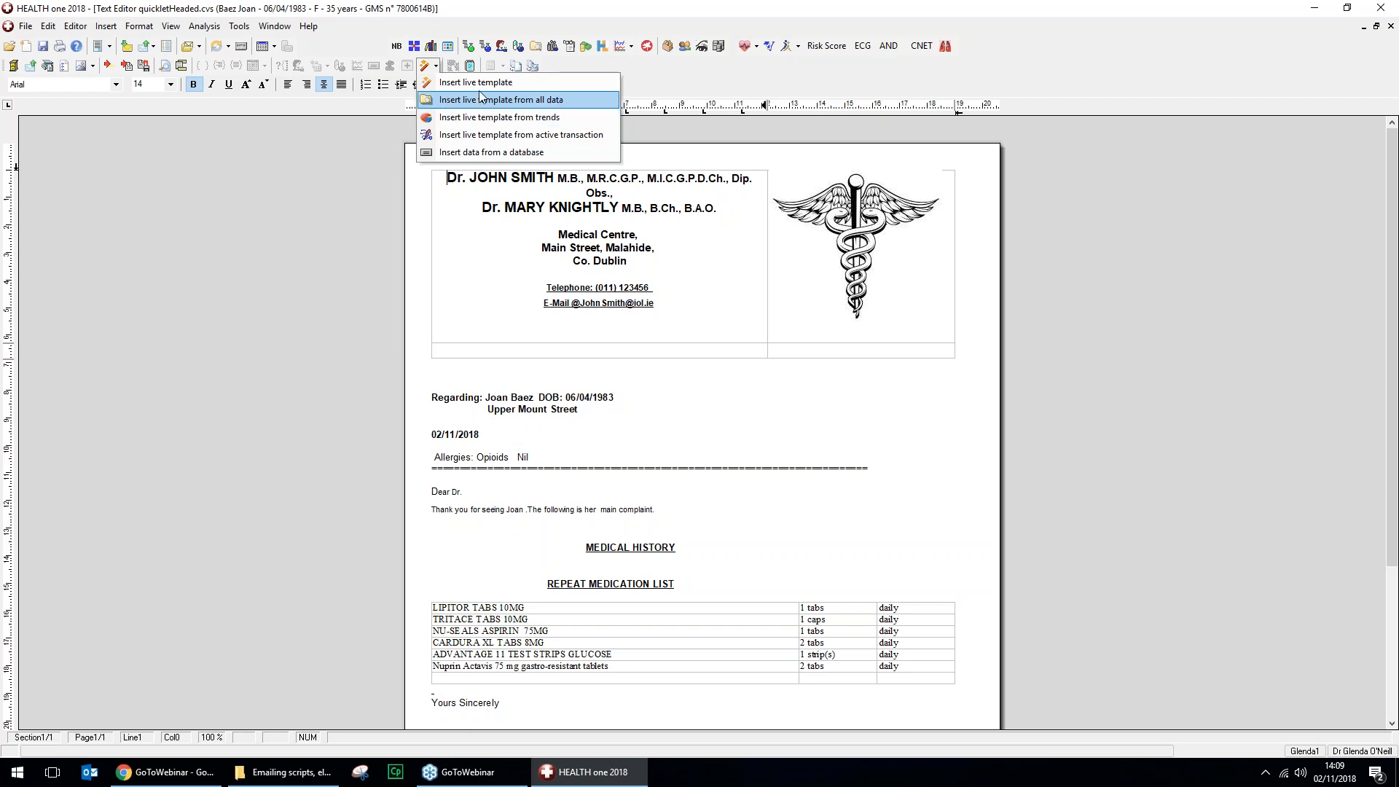
click(488, 117)
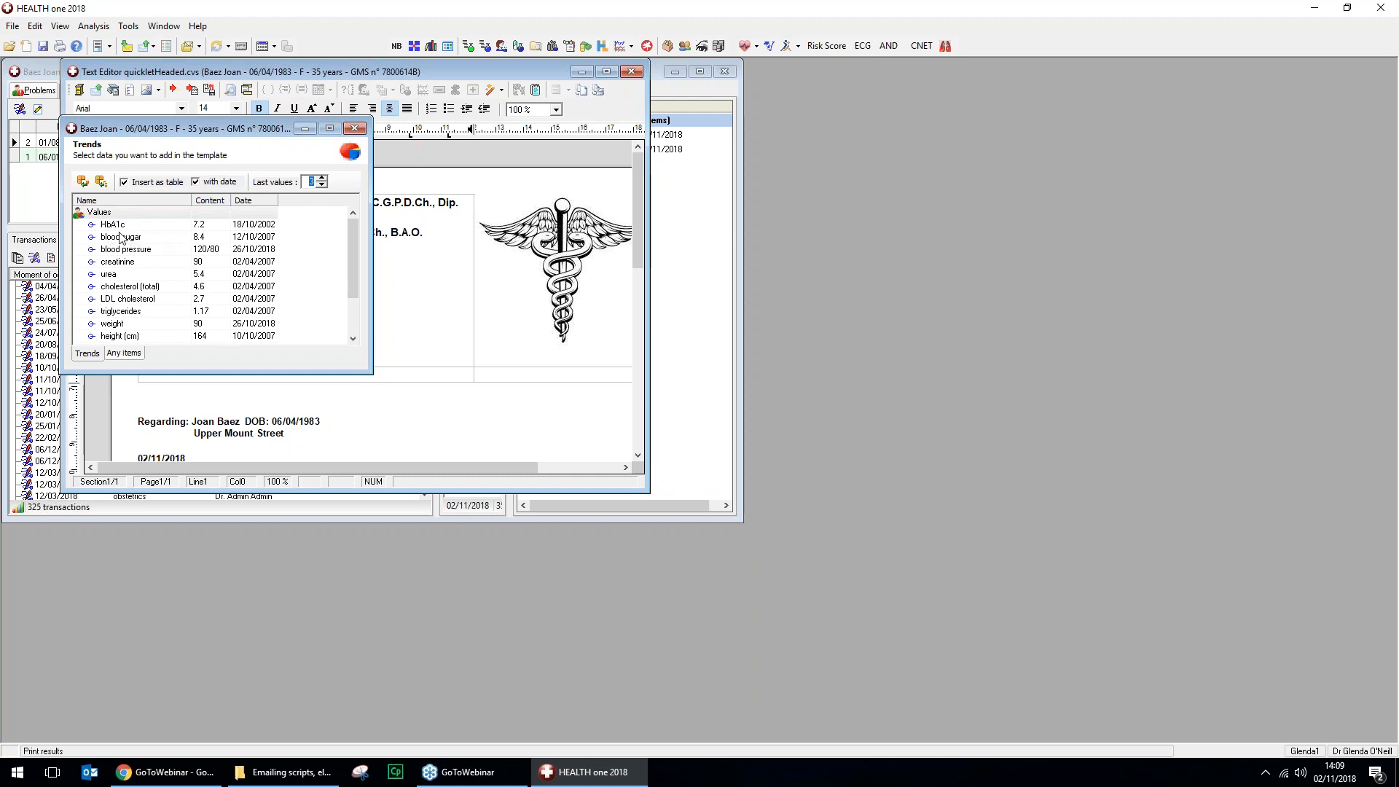
Insert a table of the latest HbA1c and LDL cholesterol values into the letter.
click(108, 226)
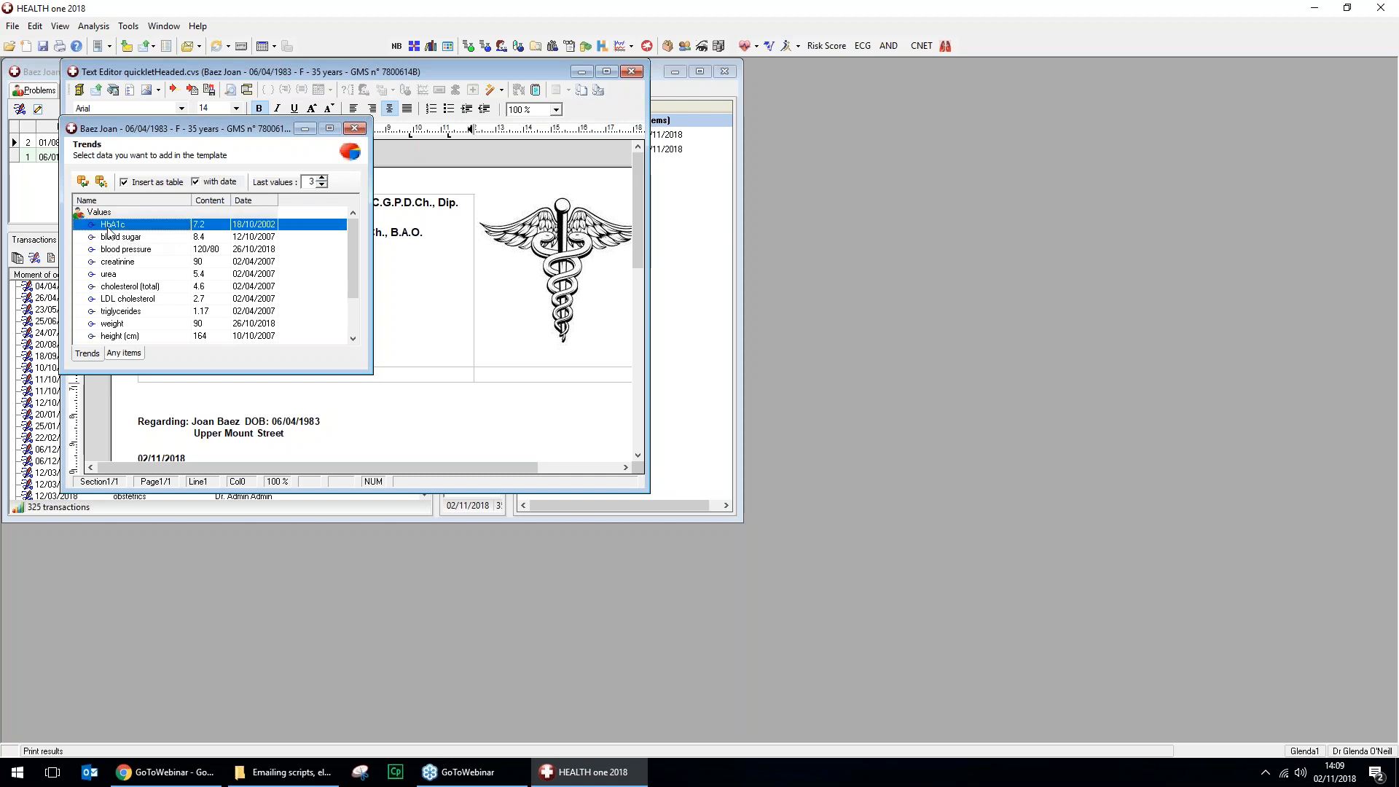
click(122, 301)
scroll(122, 304, down, 1)
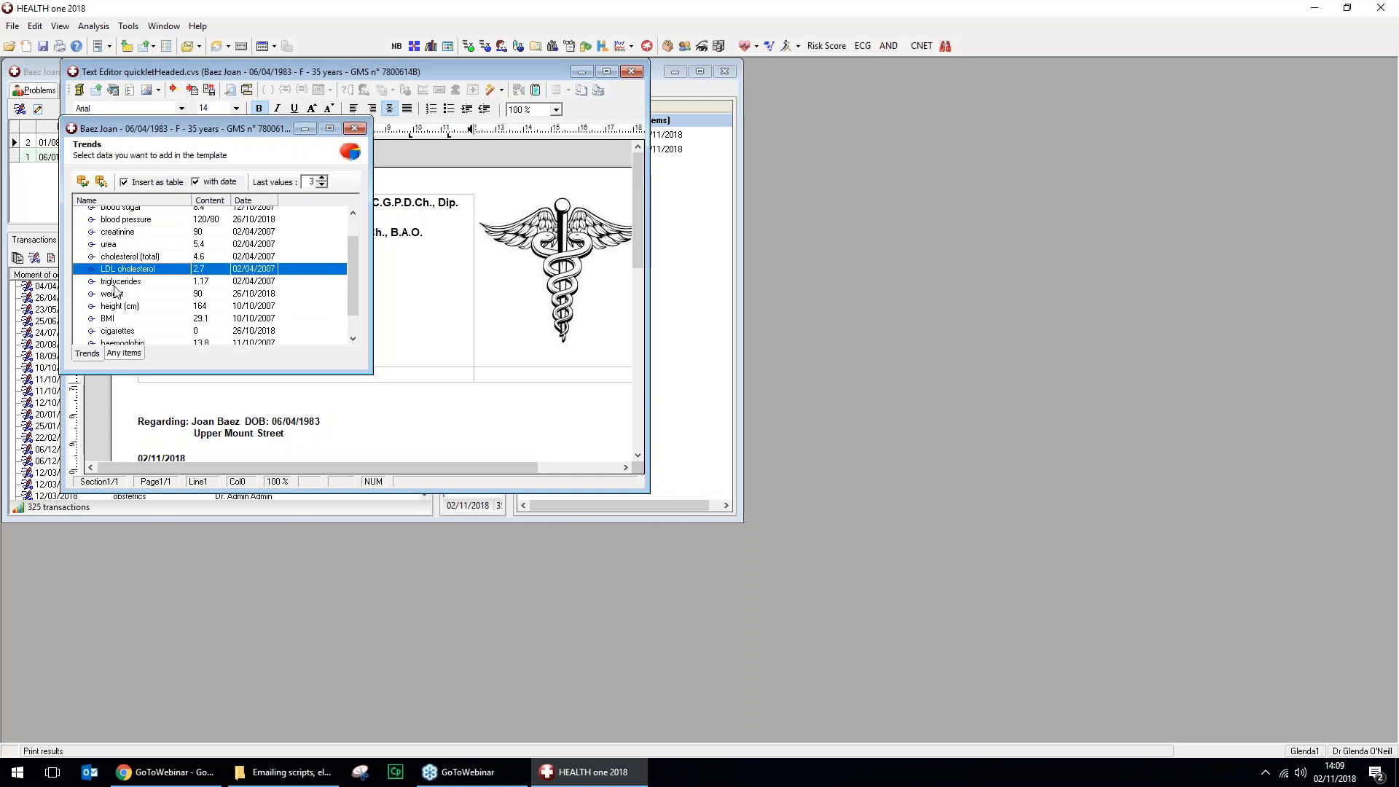
click(84, 182)
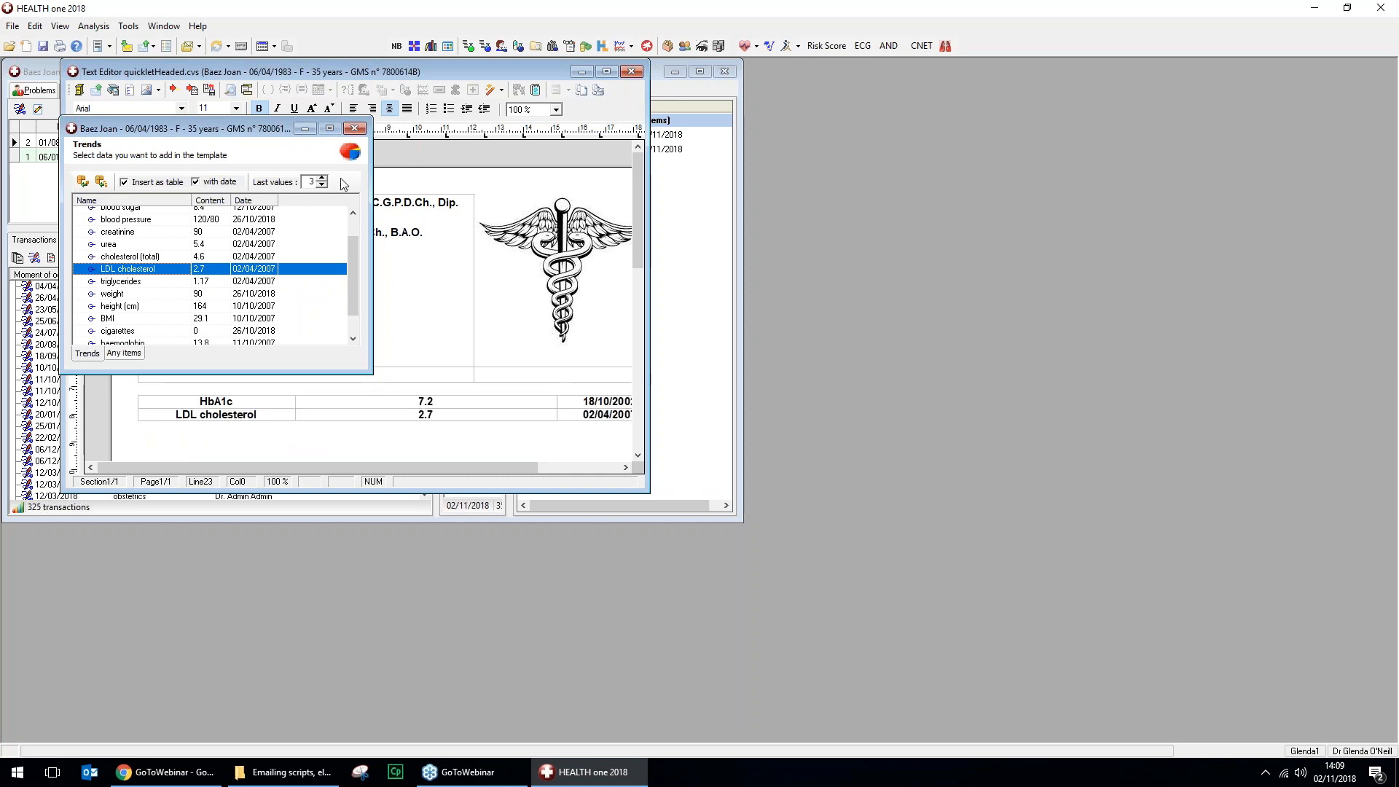
drag(256, 129, 250, 92)
drag(365, 463, 235, 456)
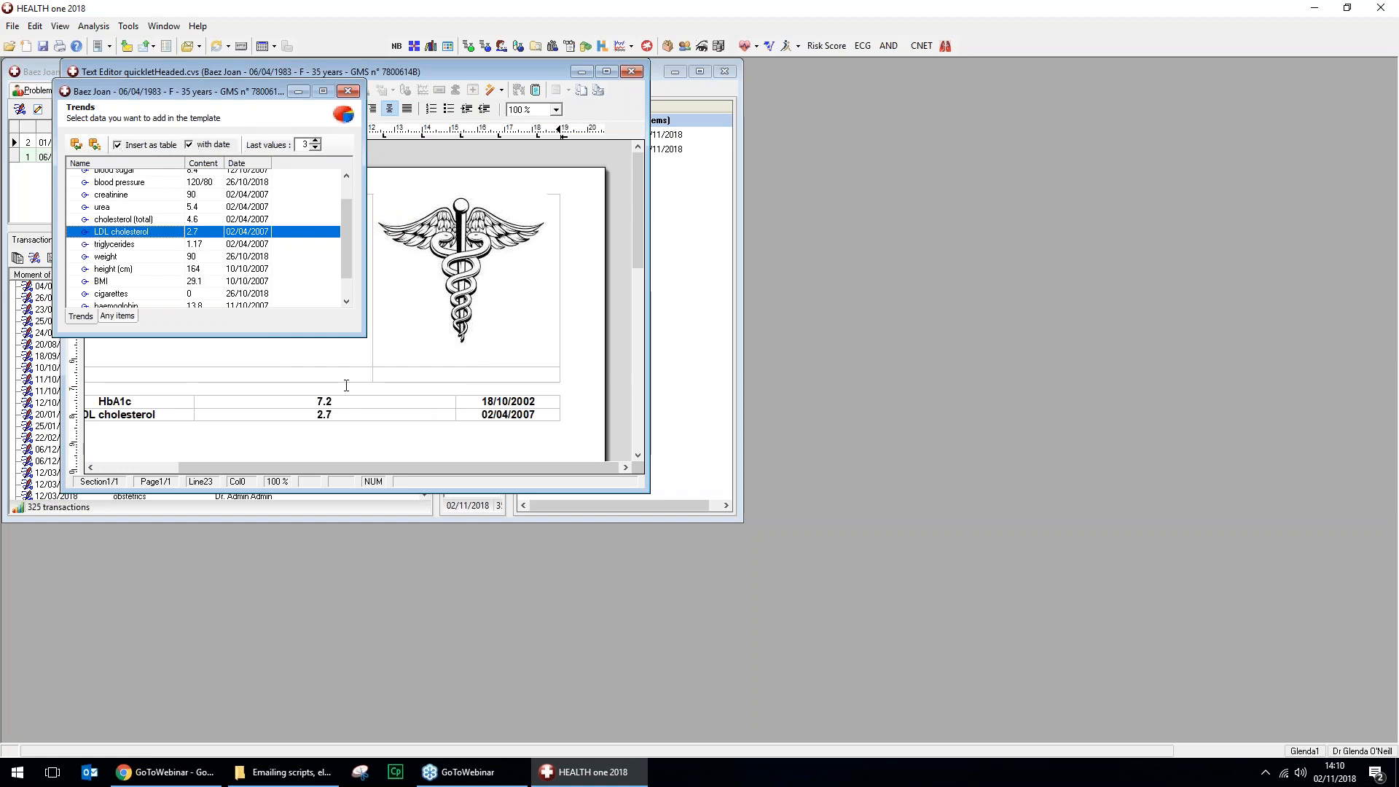
Add a table of the last three HbA1c and LDL cholesterol values and maximize the editor.
click(97, 151)
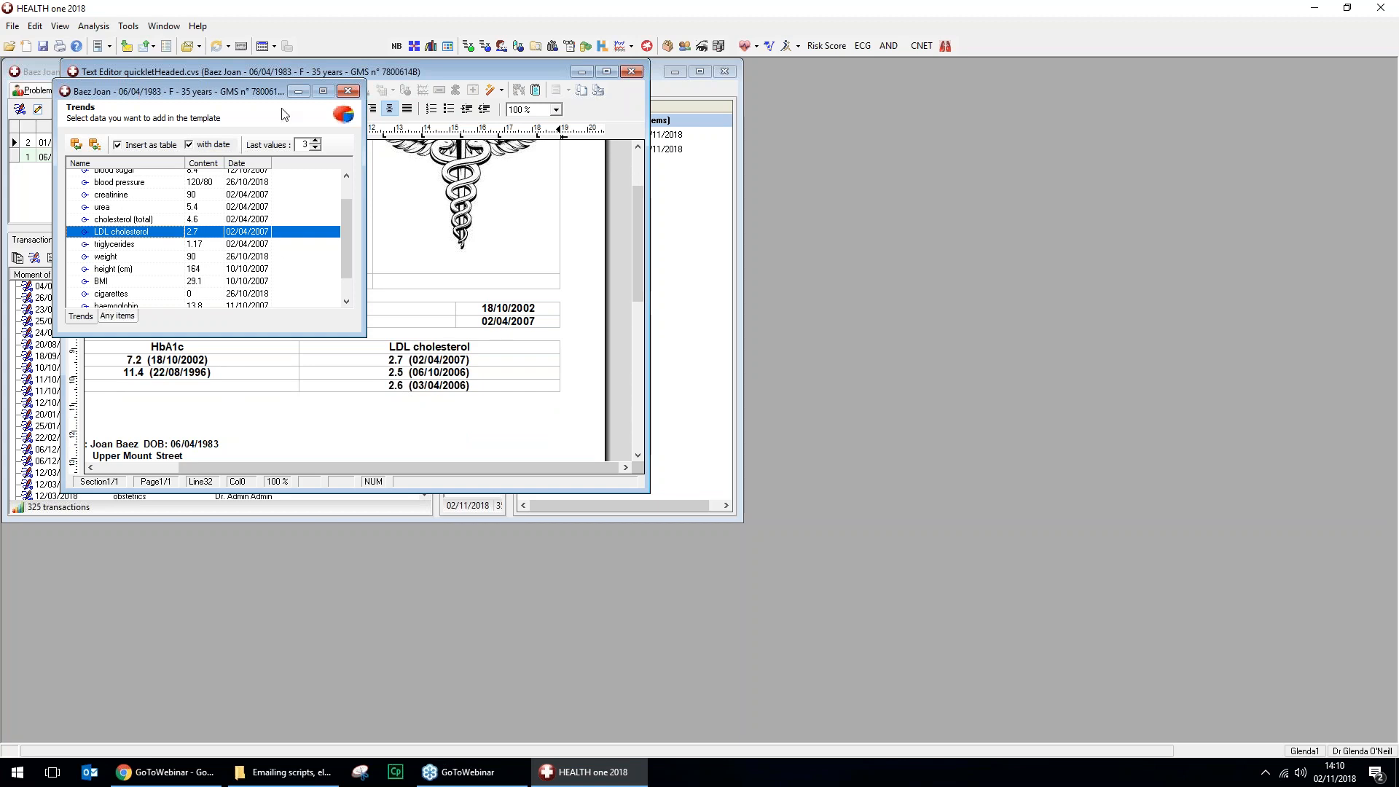
click(351, 92)
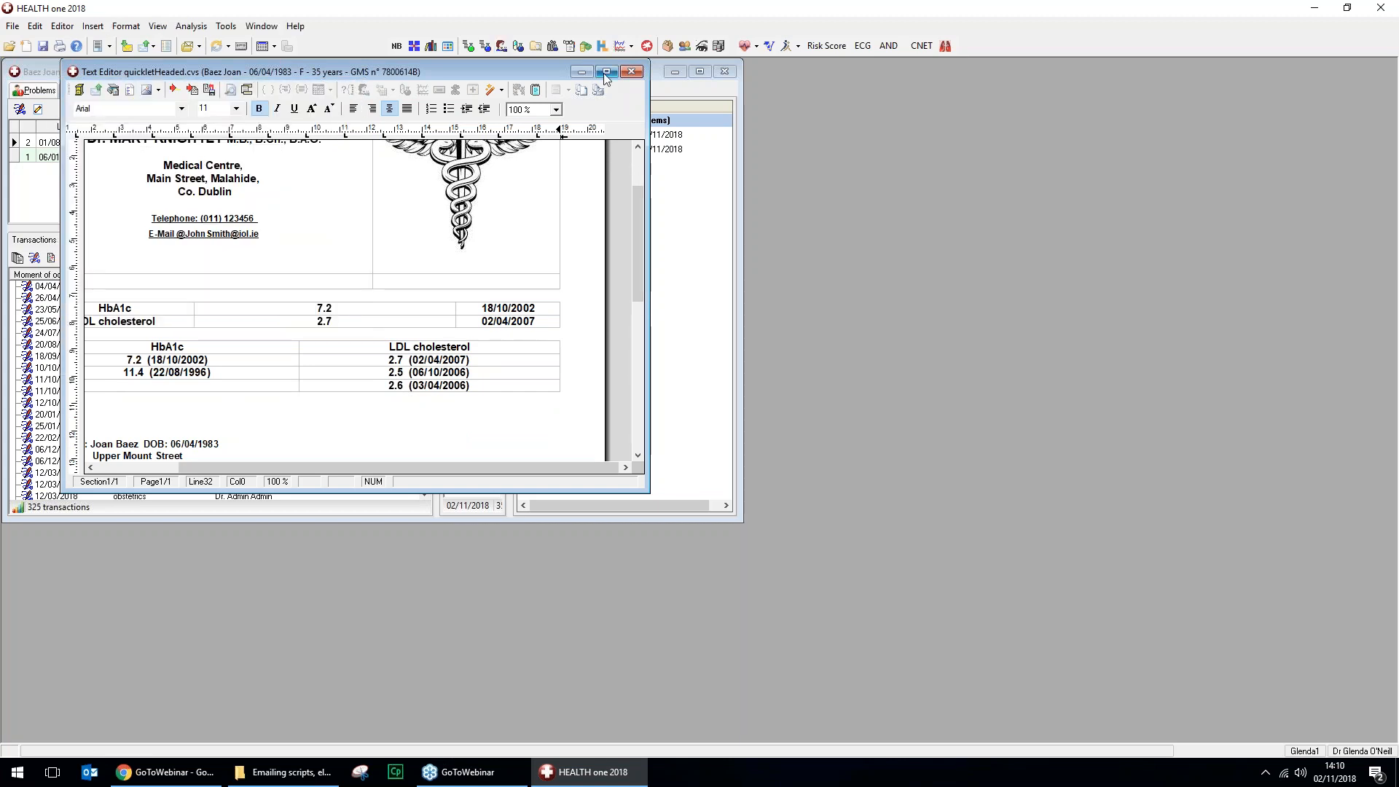
click(605, 72)
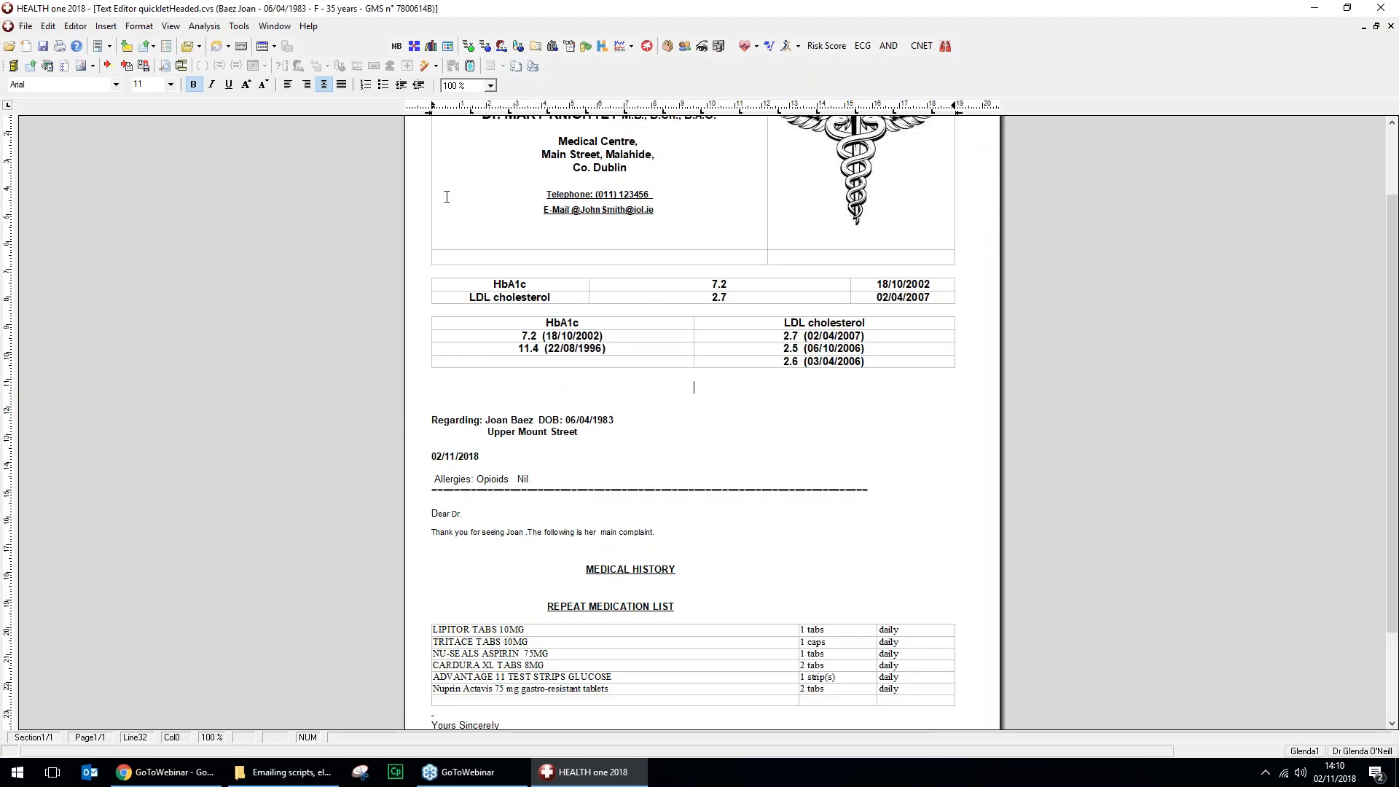
Insert the X-Ray Referral Affidea entry dated 12/03/2018 from all patient data into the letter.
click(435, 66)
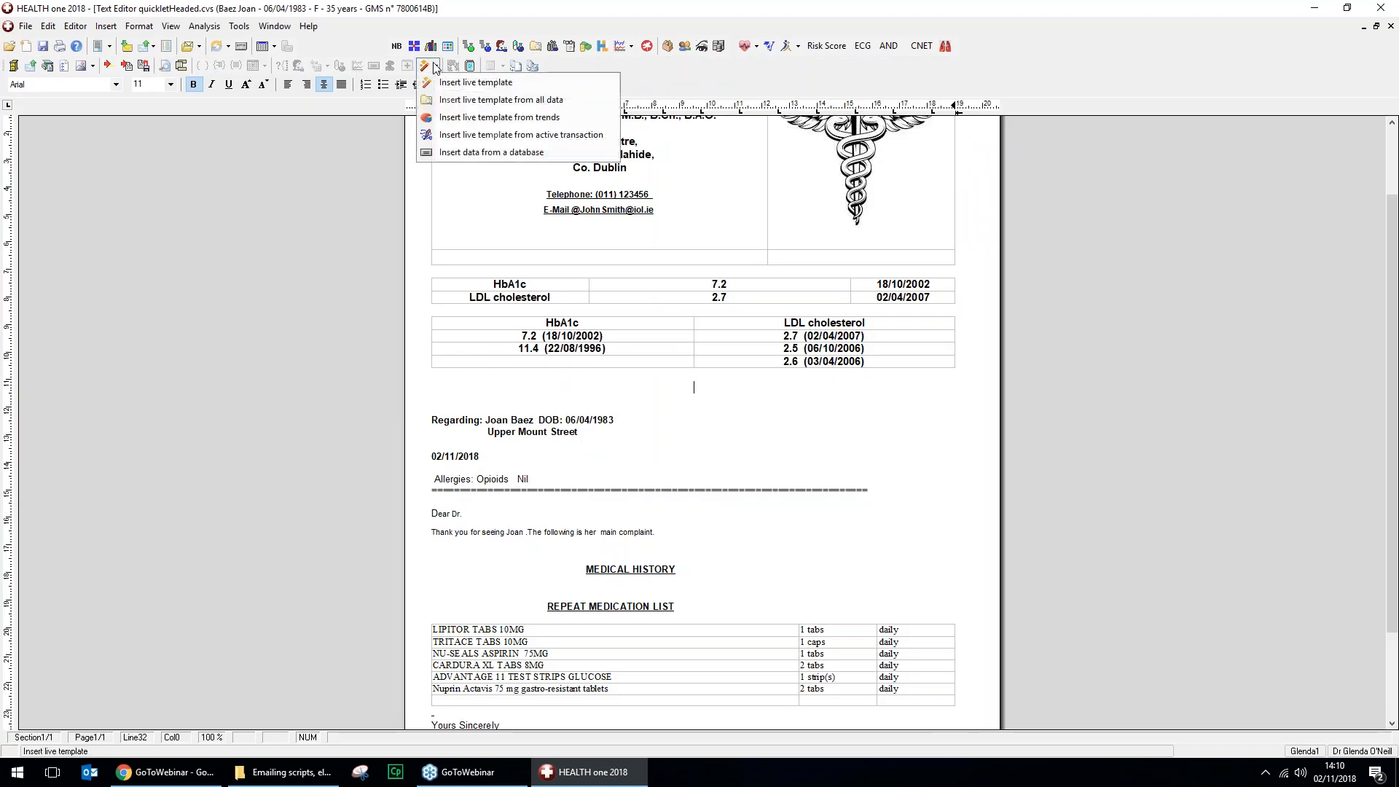
click(514, 100)
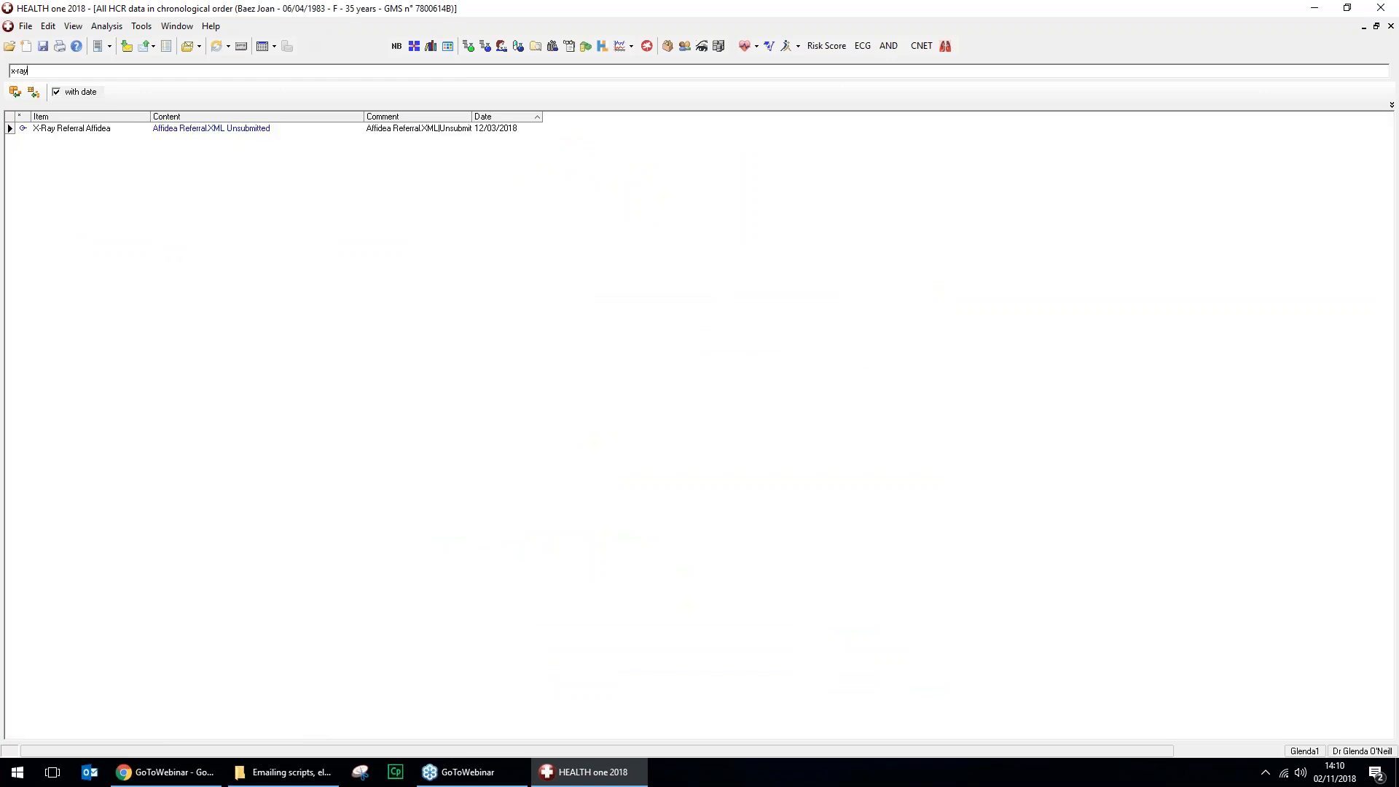
click(55, 130)
click(6, 132)
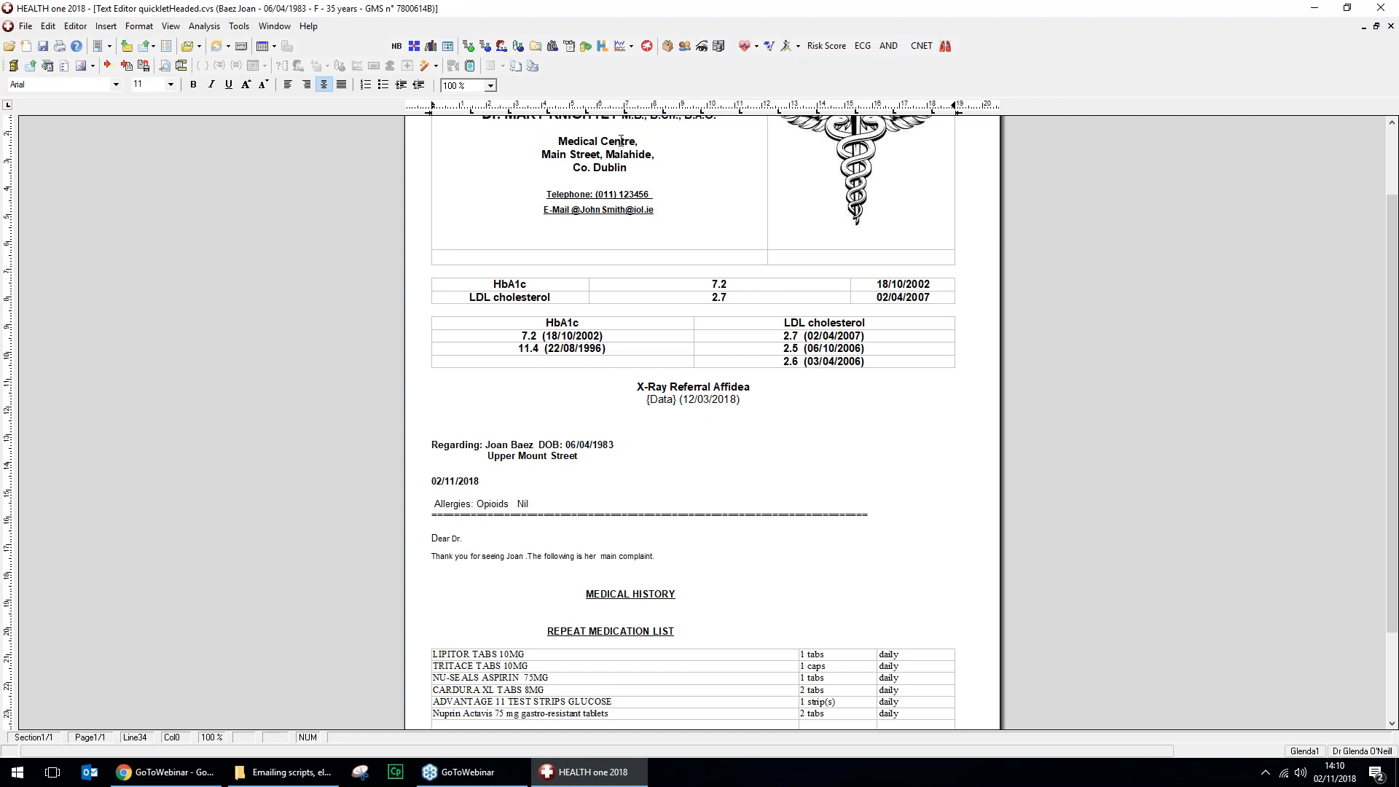
click(435, 65)
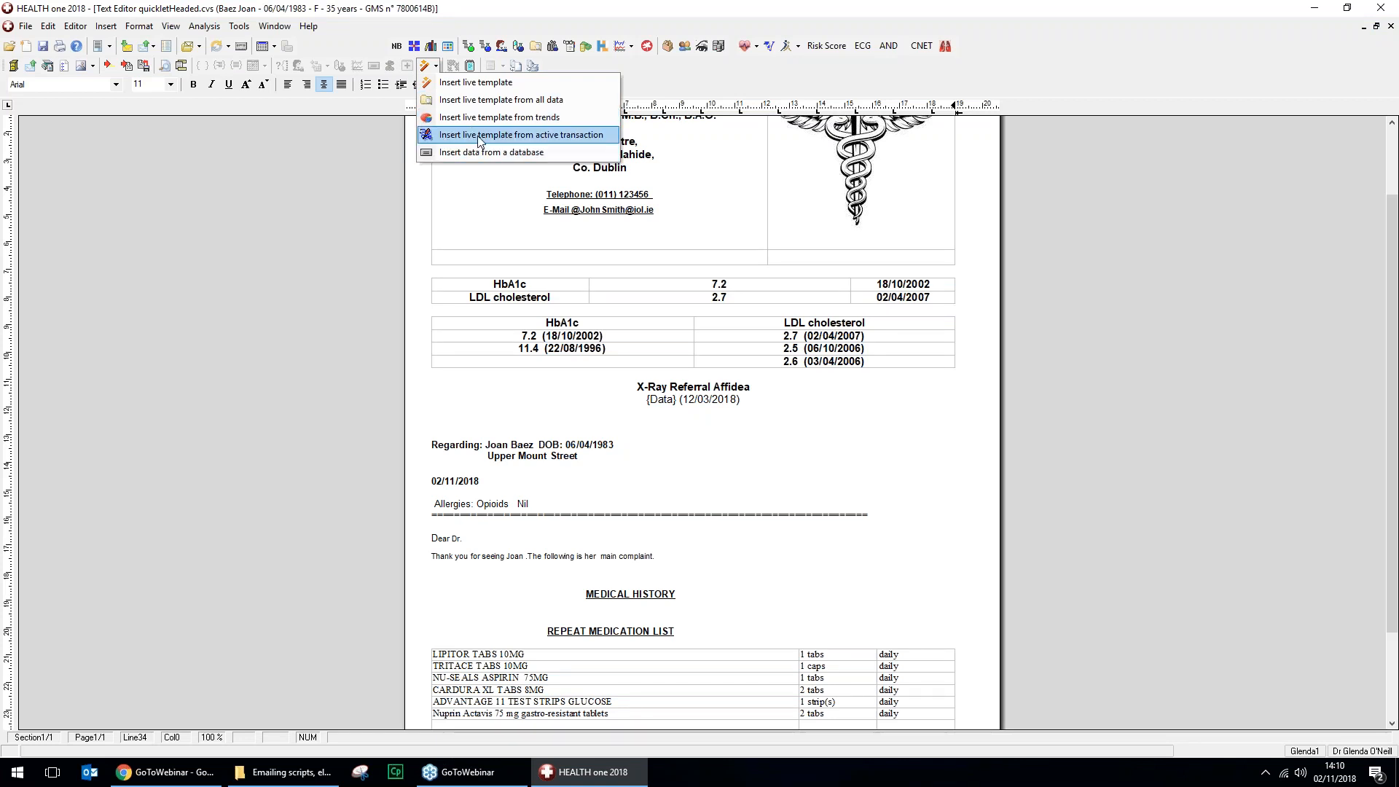
Insert the active transaction data into the letter and maximize the editor.
click(480, 136)
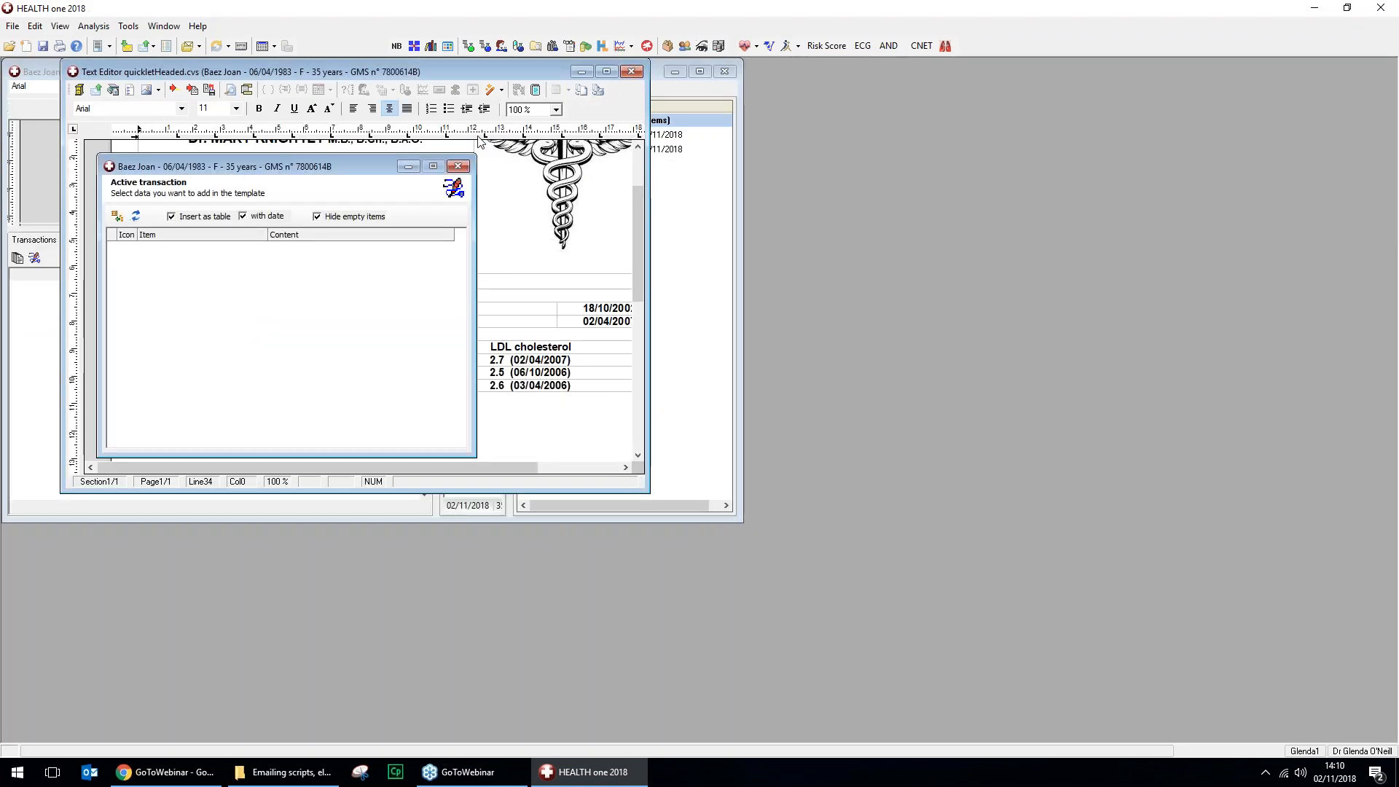
click(457, 166)
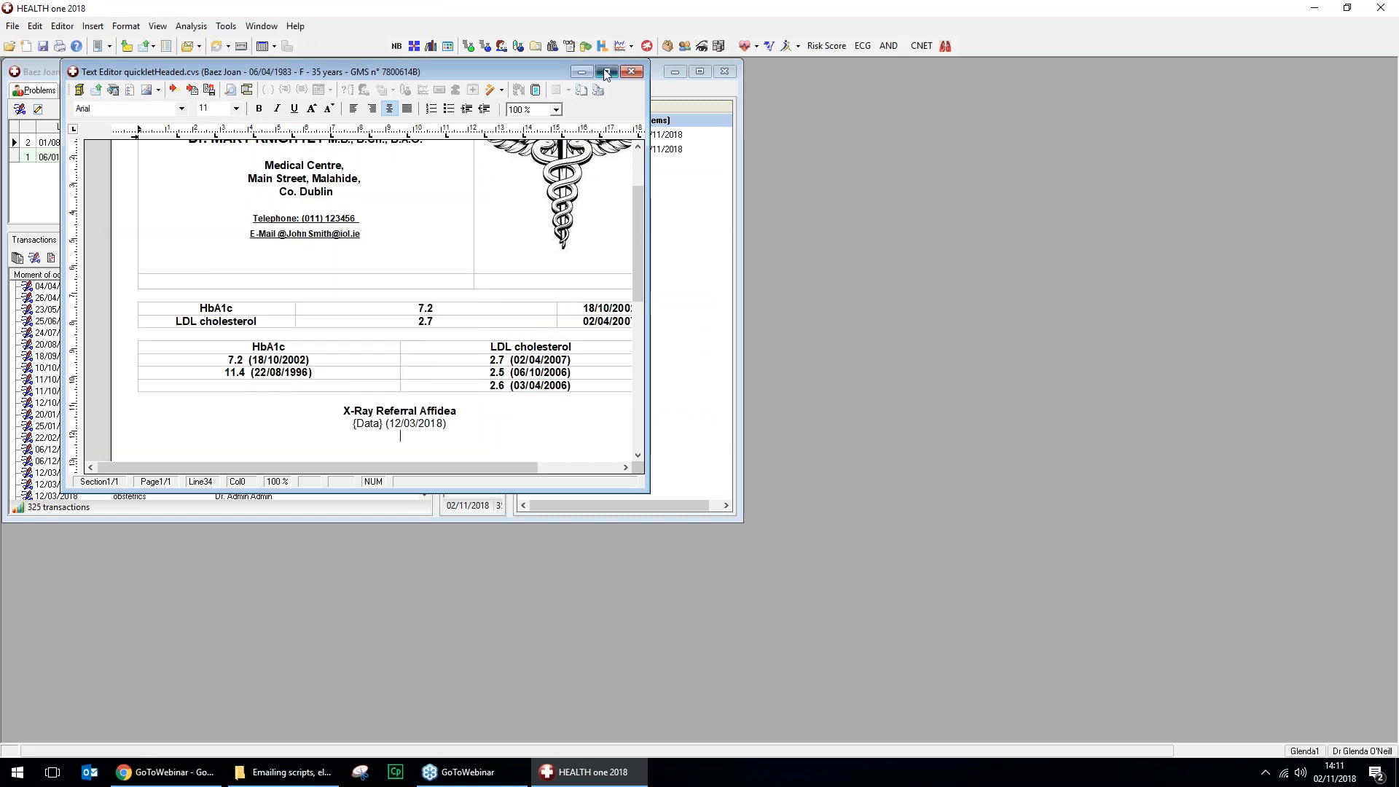
click(606, 71)
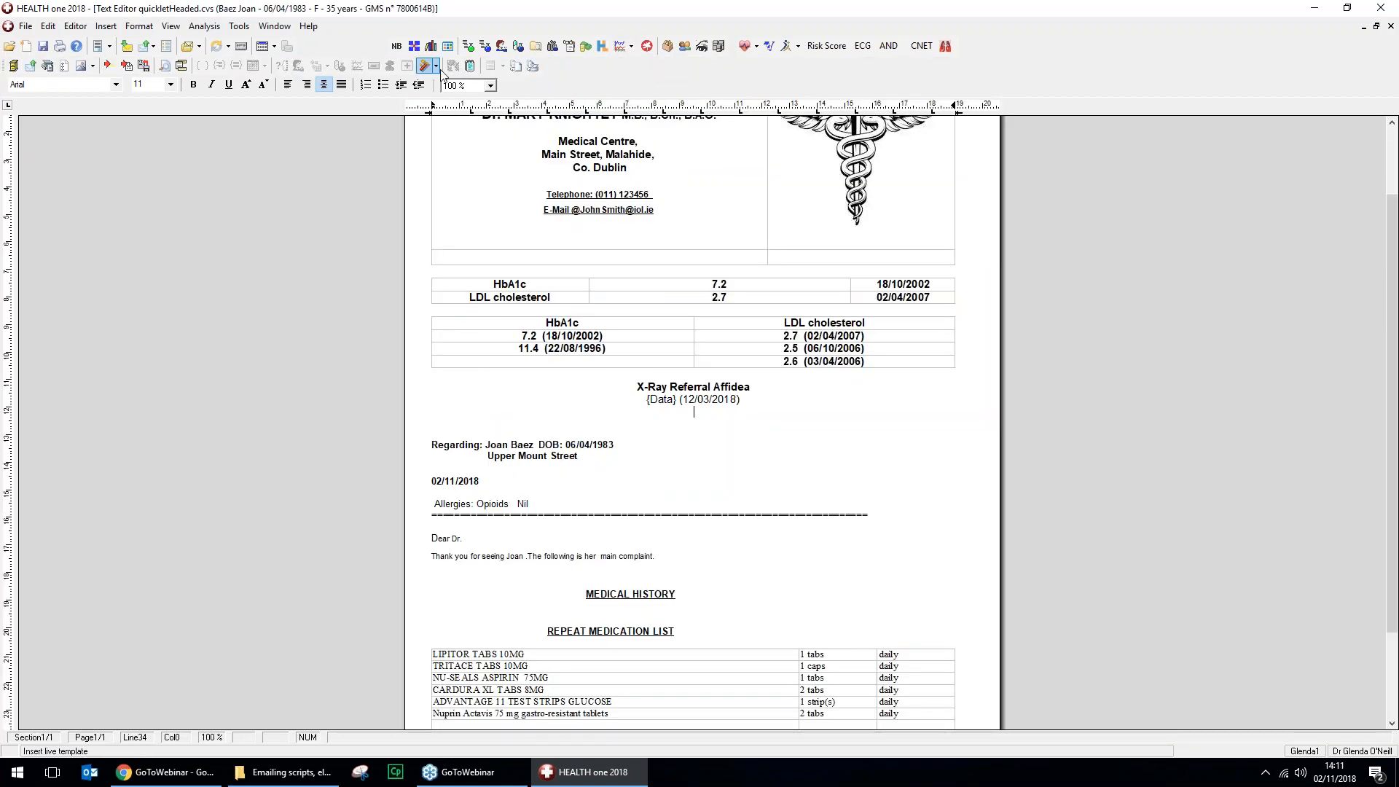
Insert the Repeat prescriptions live template listing the patient's six medications and doses.
click(436, 66)
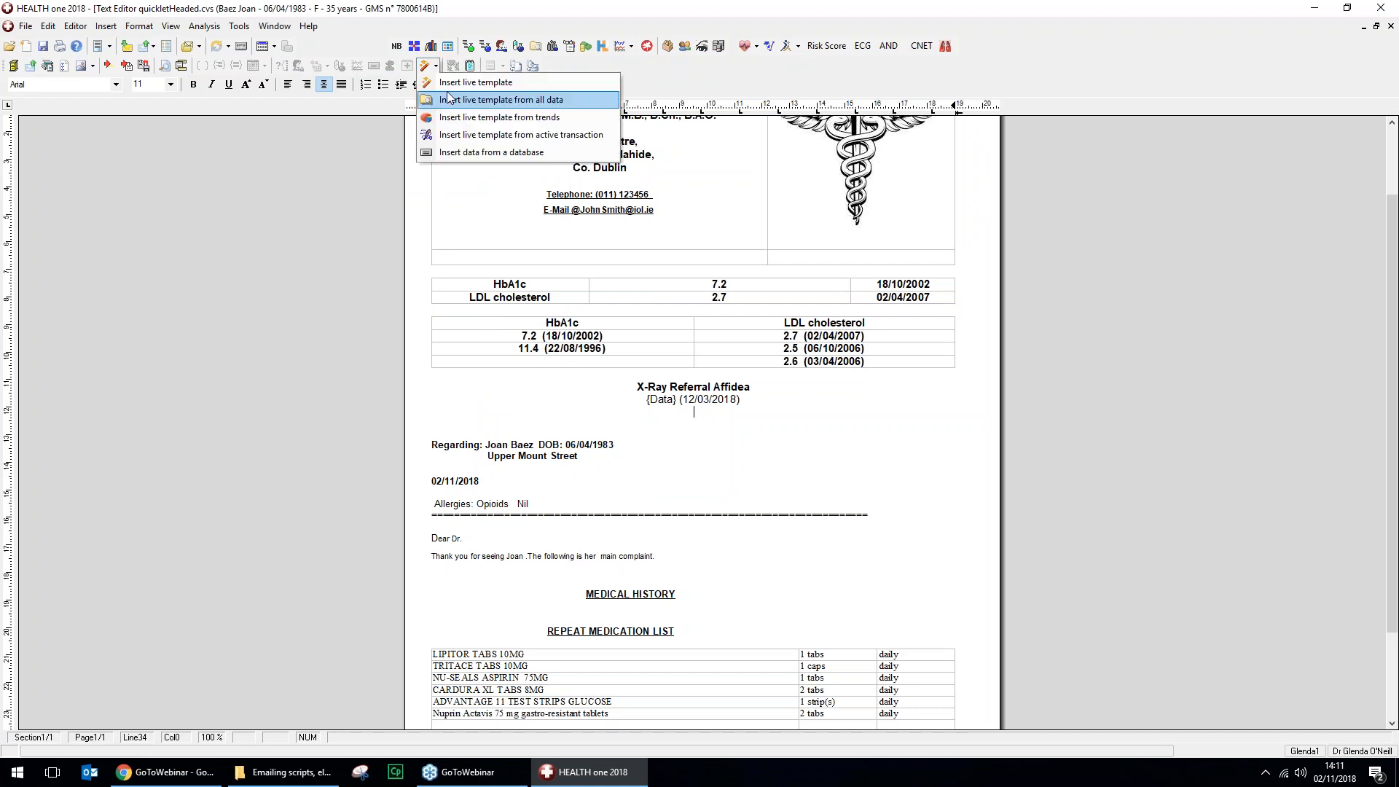
click(450, 82)
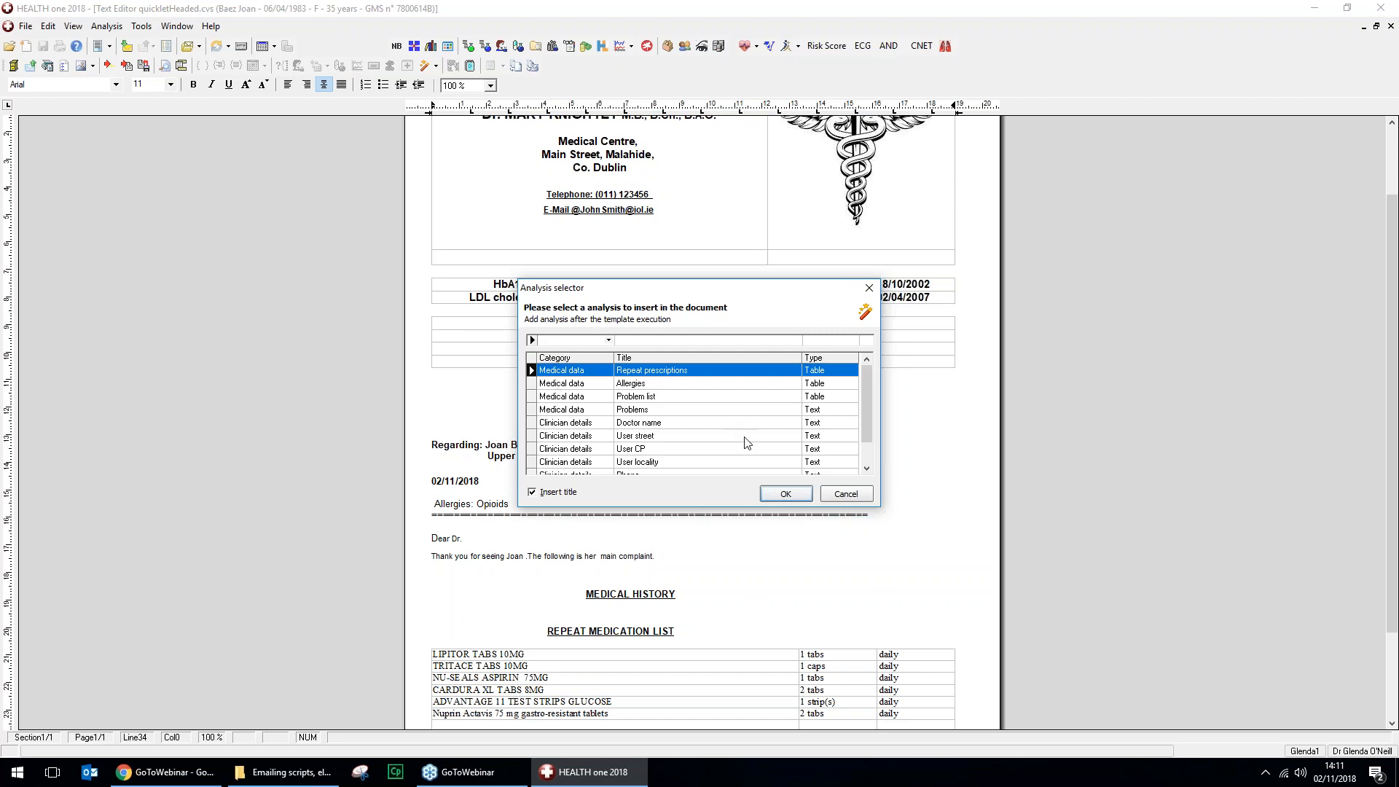
click(786, 495)
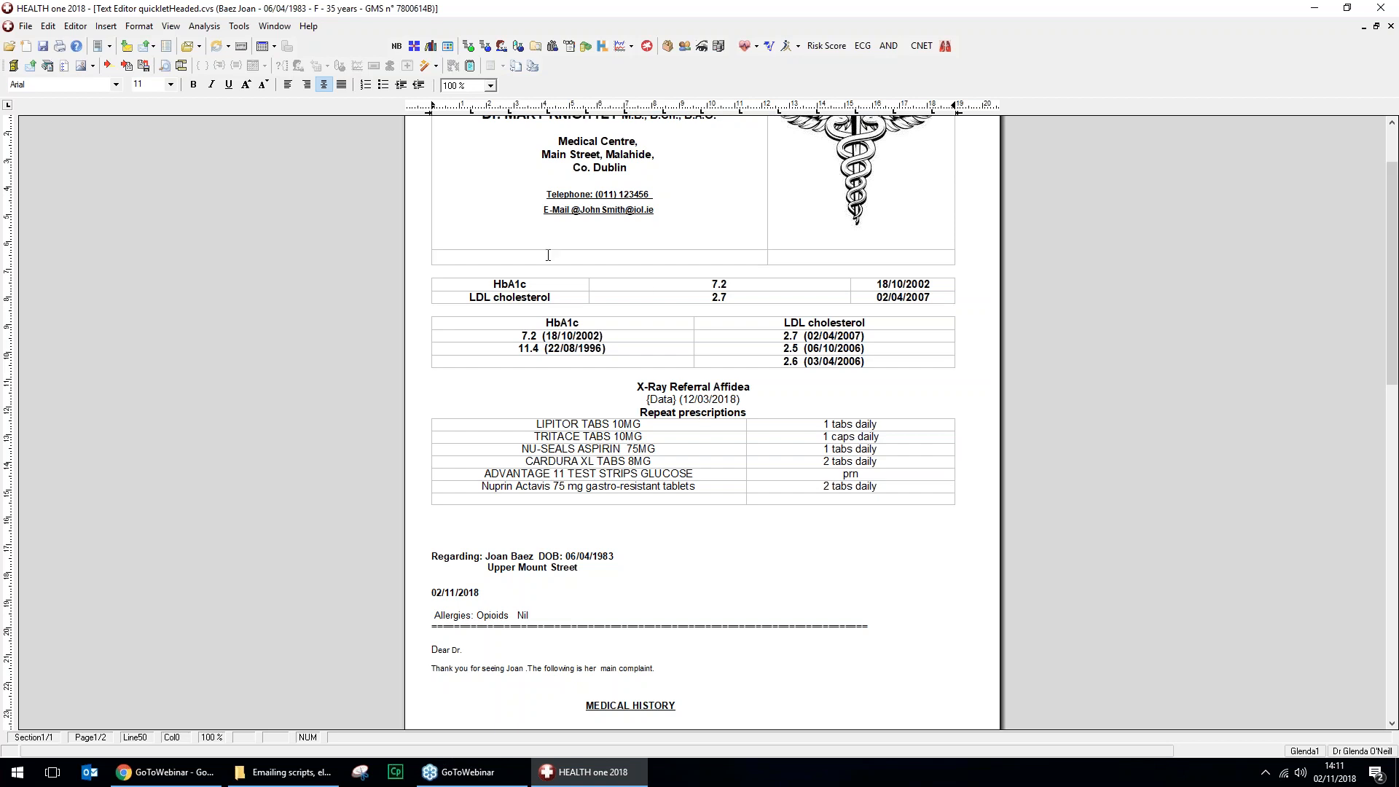
Review the finished letter, then close it and archive it to the patient record as quickletHeaded.rtf.
click(436, 67)
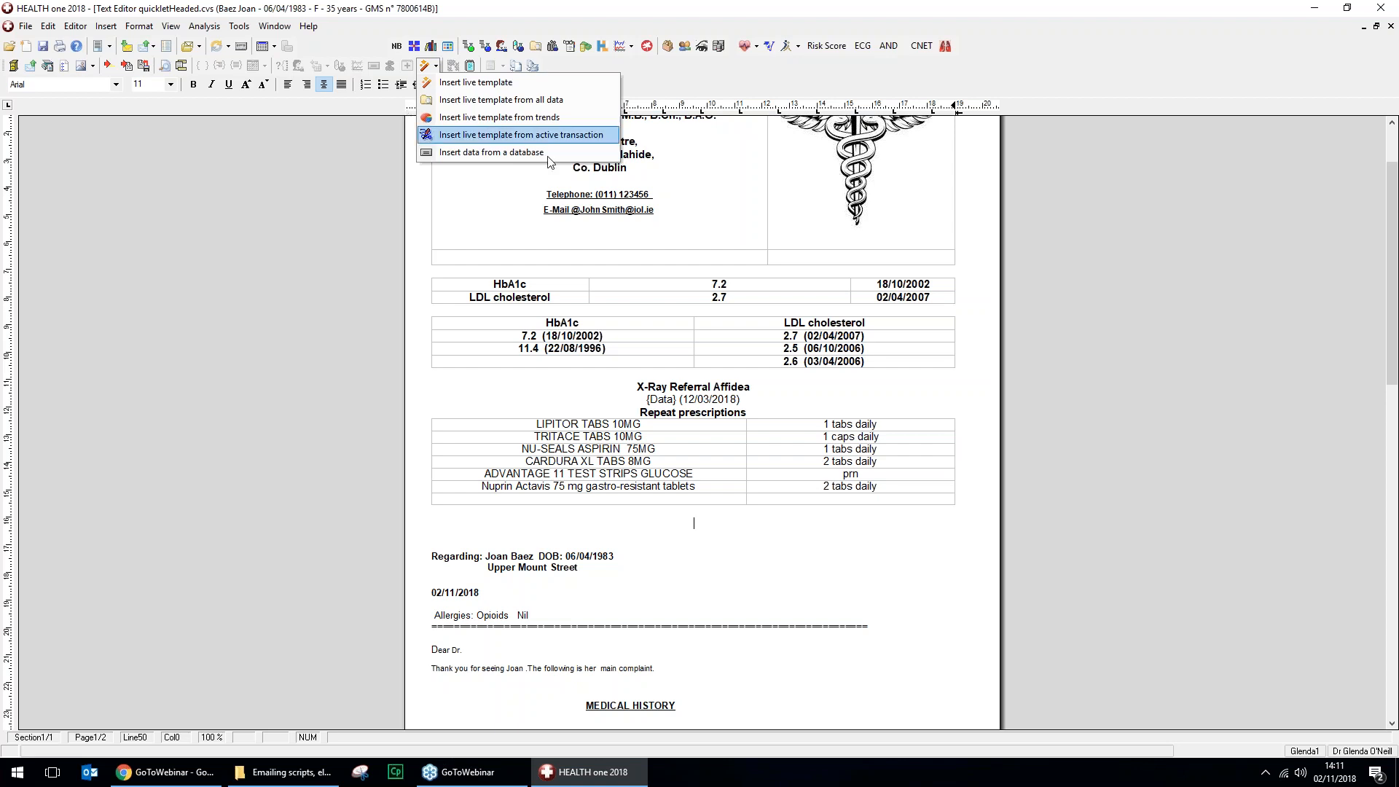
click(618, 523)
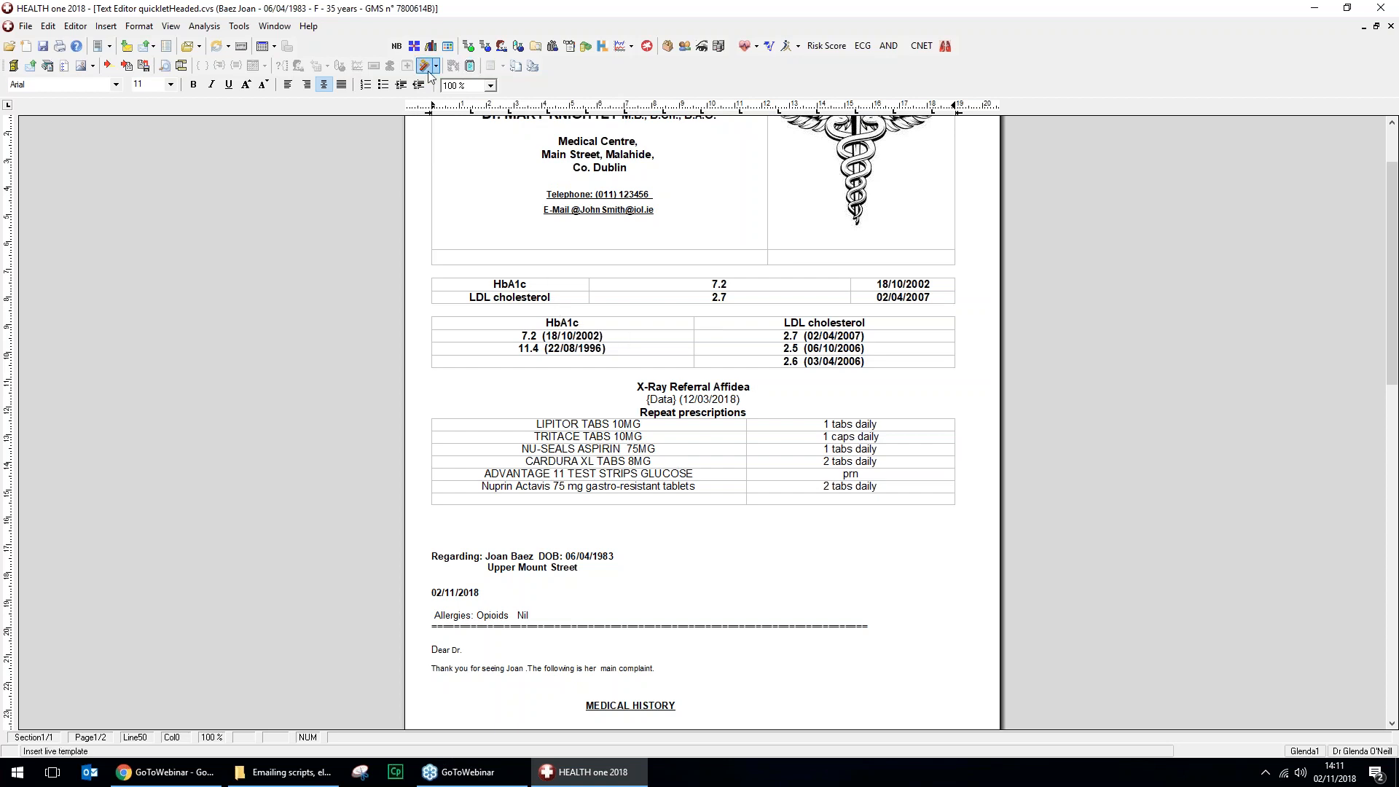
click(727, 606)
scroll(682, 545, down, 2)
scroll(681, 546, down, 10)
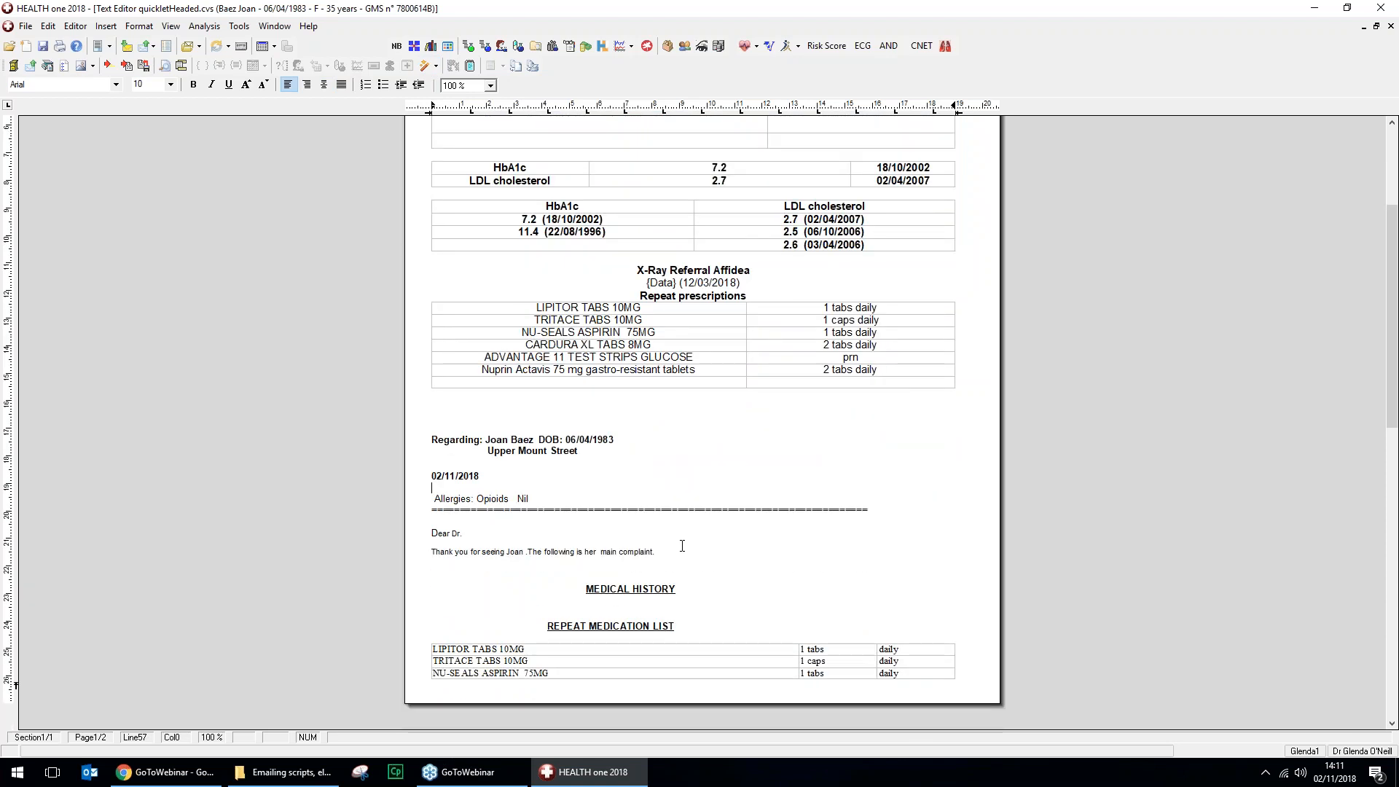
scroll(547, 281, up, 6)
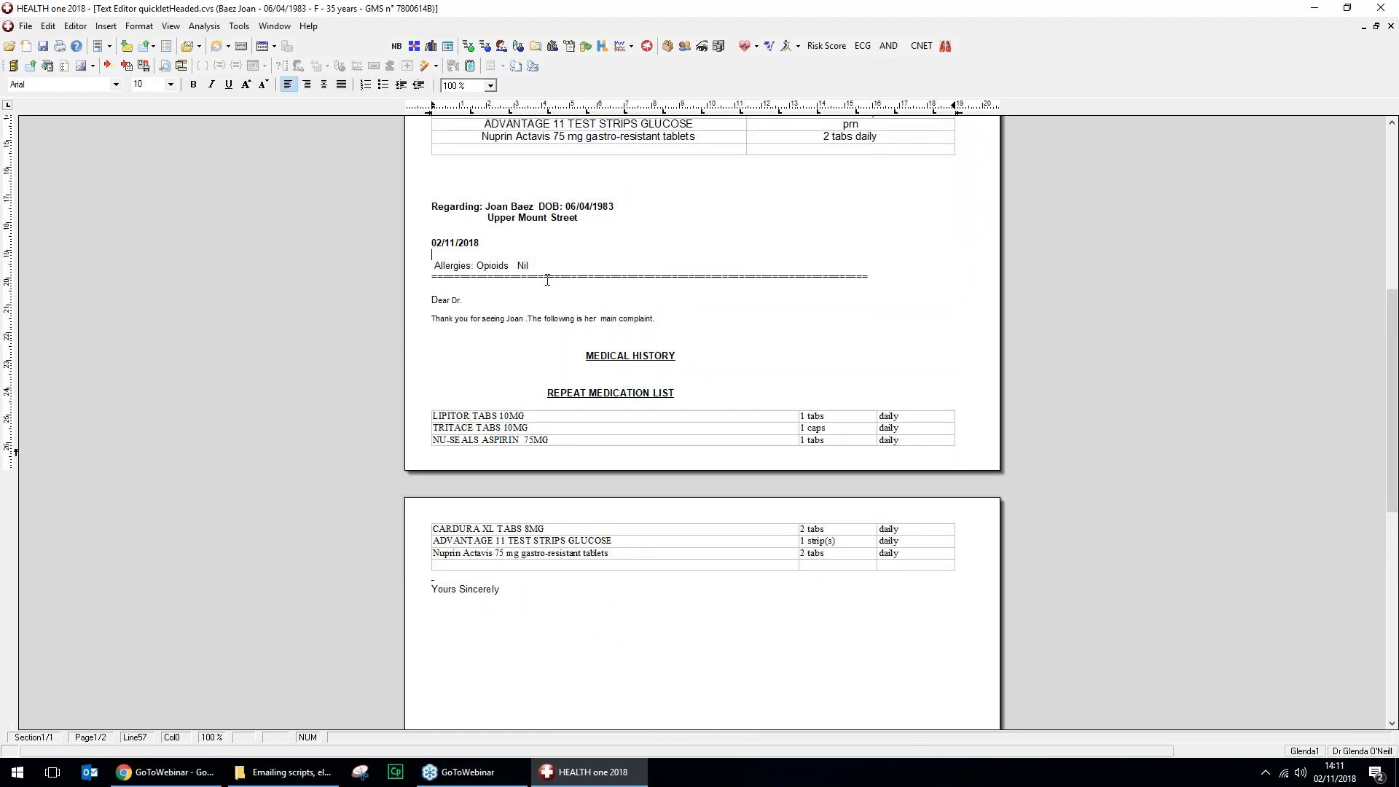
scroll(547, 281, up, 4)
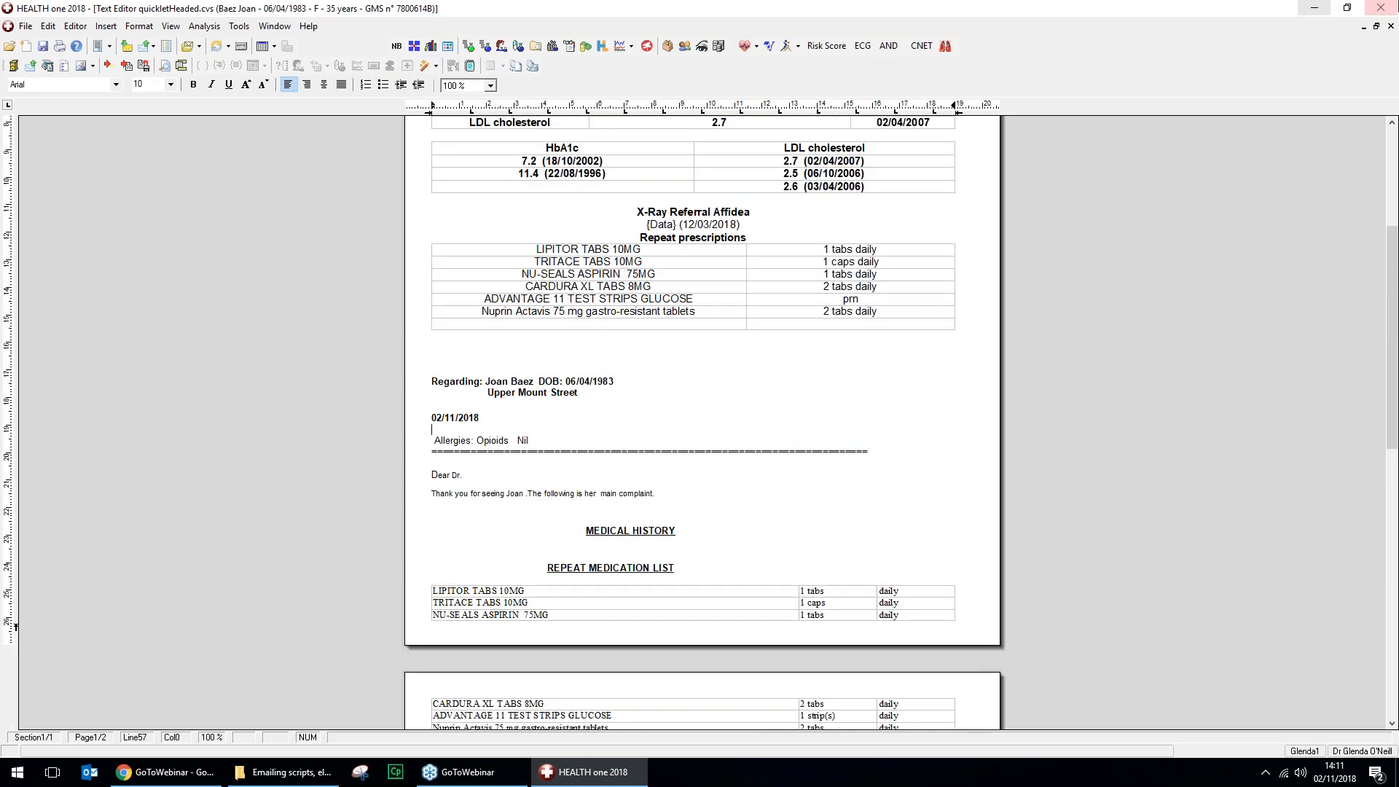
click(1390, 29)
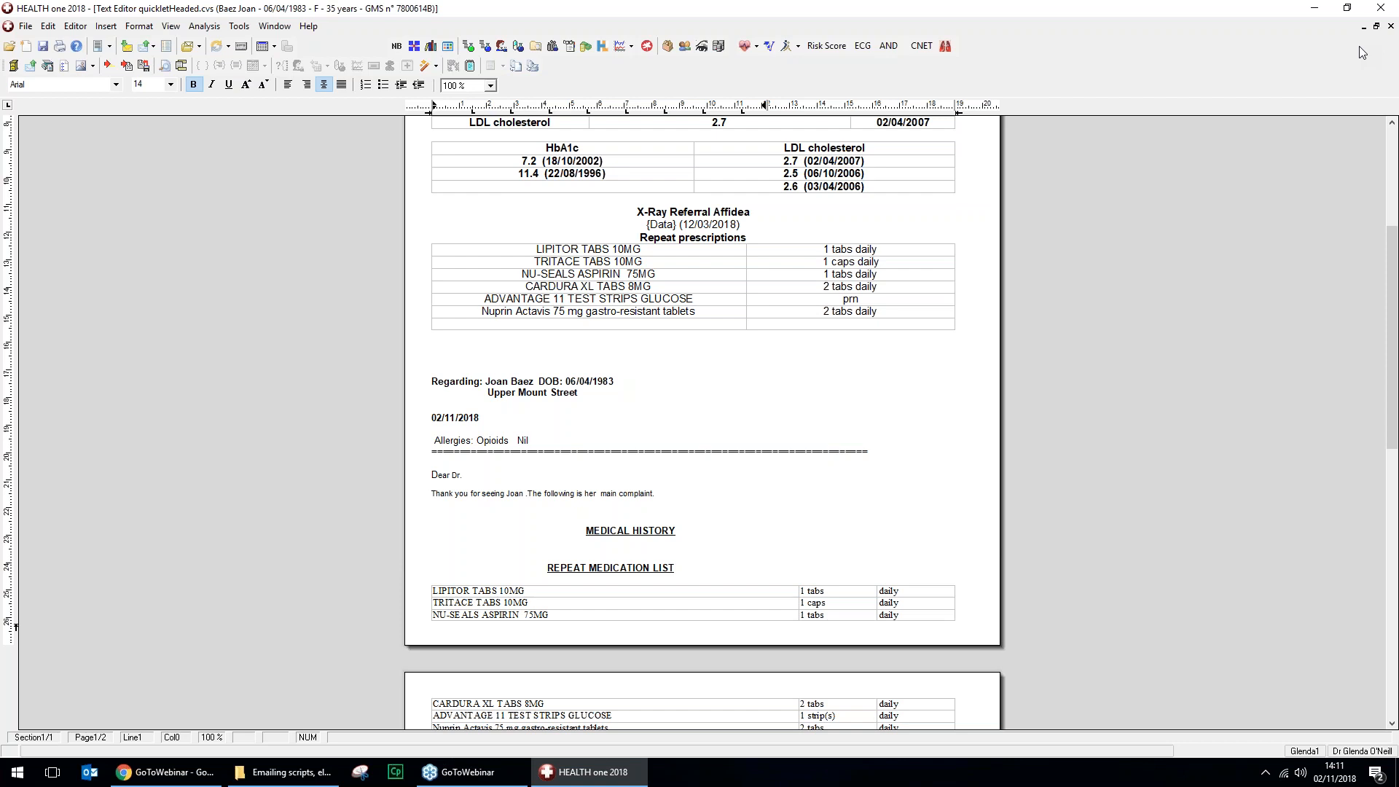
key(Return)
key(Return)
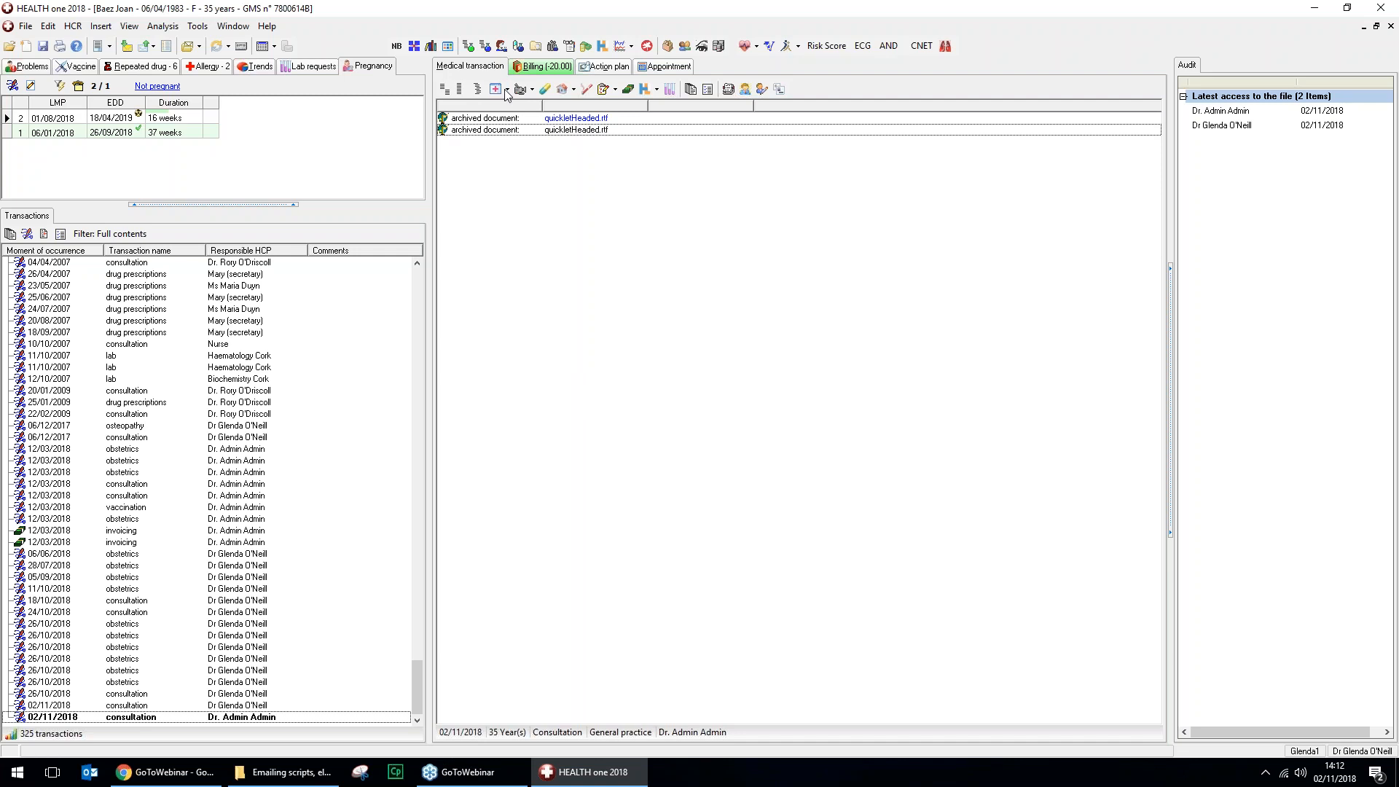
Open the Prescription Manager listing the patient's repeat medications such as Lipitor and Tritace.
click(542, 90)
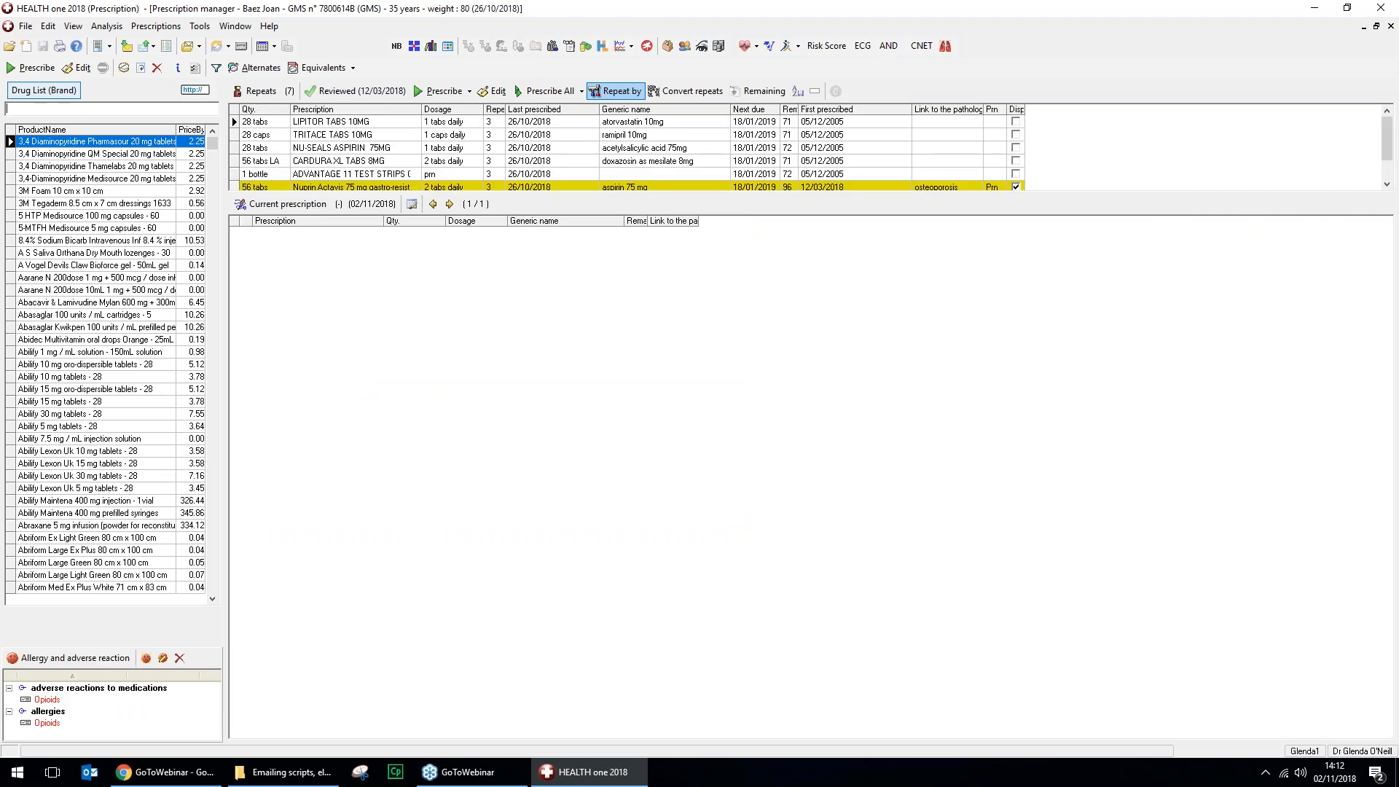
Prescribe all six repeat medications and open the Print prescriptions dialog.
click(234, 110)
click(444, 93)
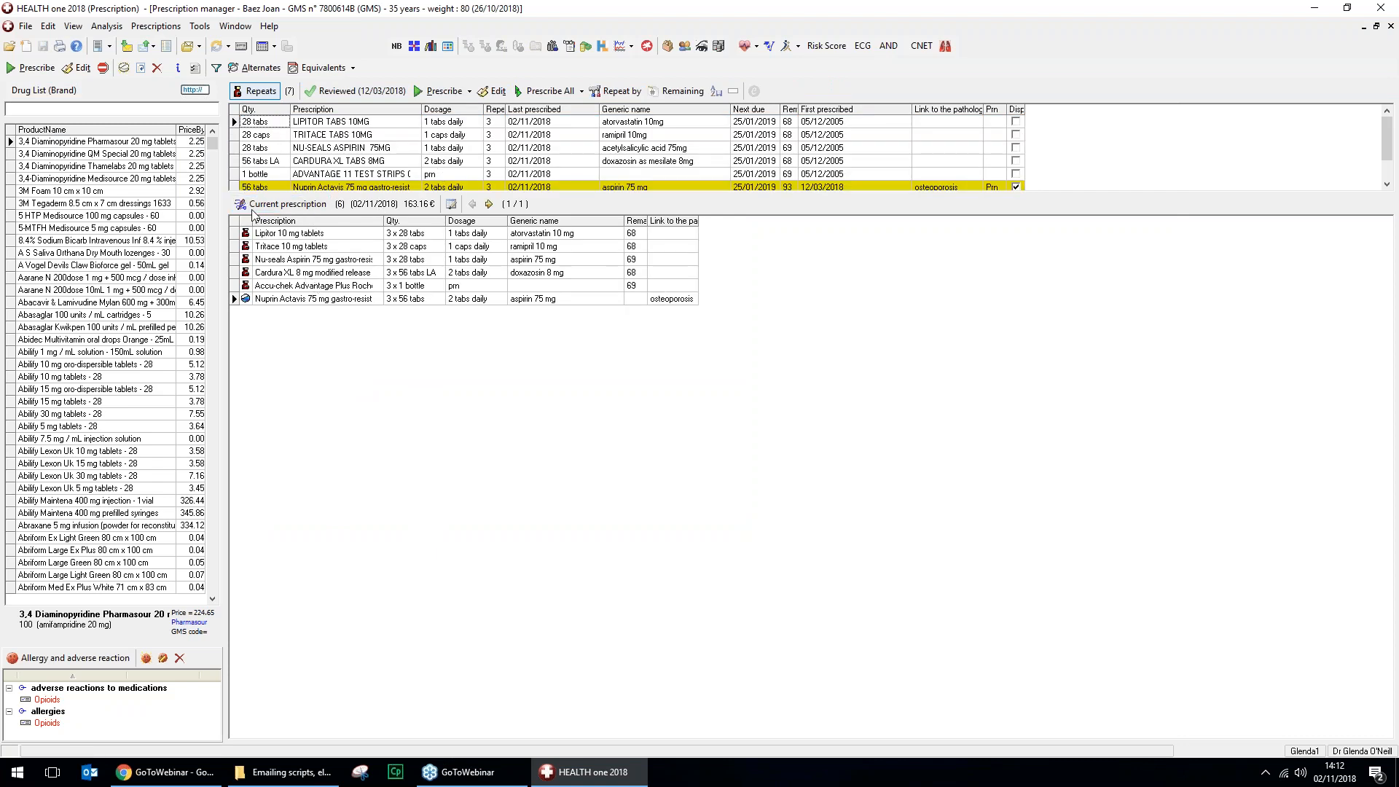
click(60, 46)
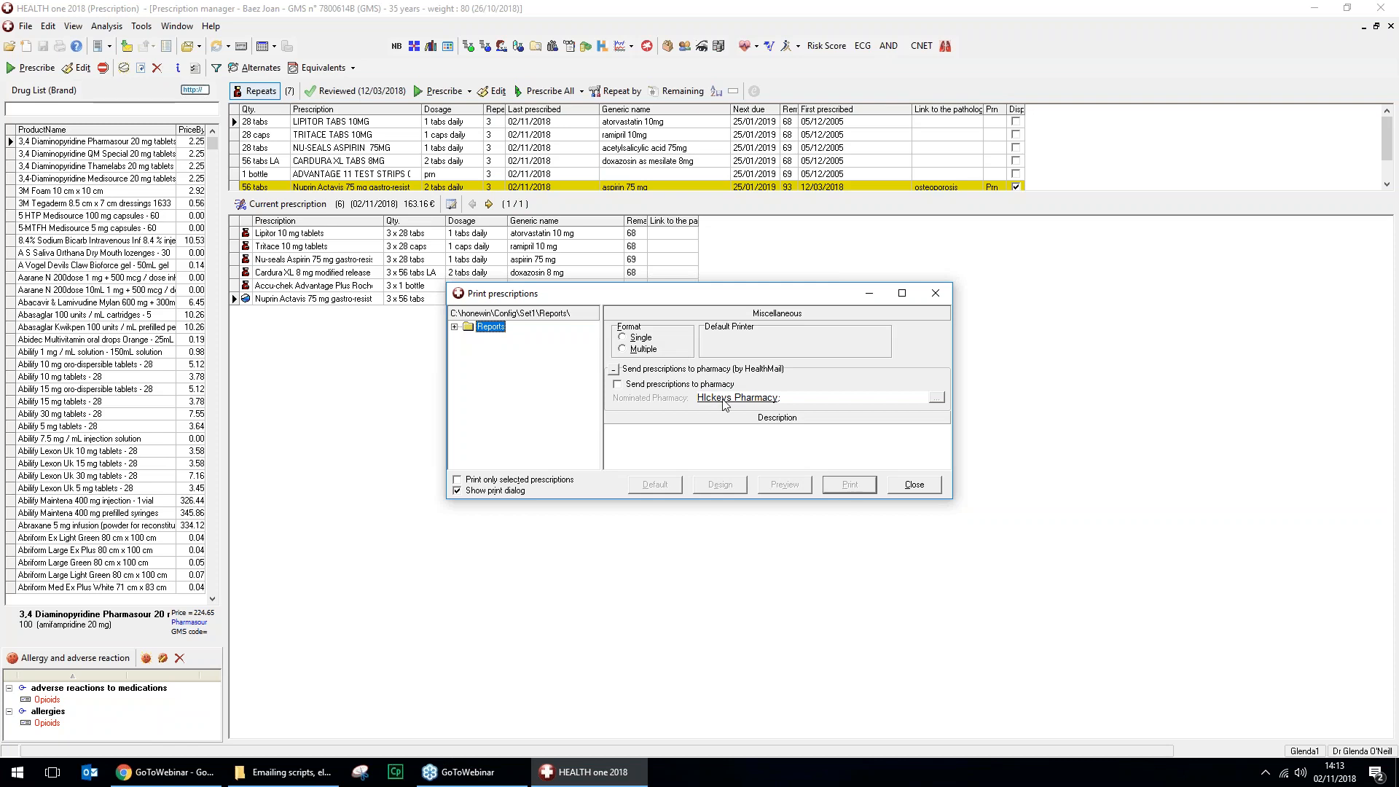
View the Prescription module options without saving, then start printing all six current prescription items.
click(931, 487)
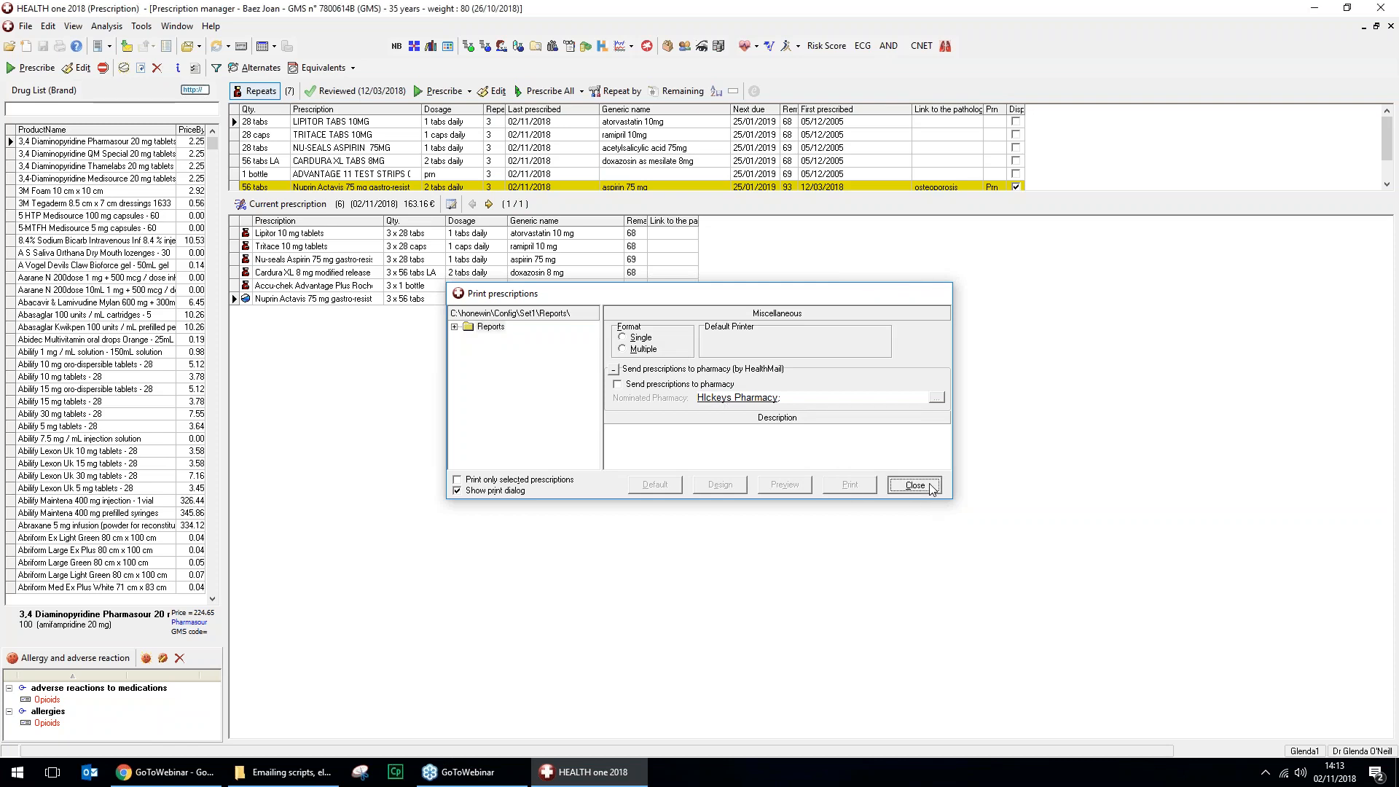
click(207, 29)
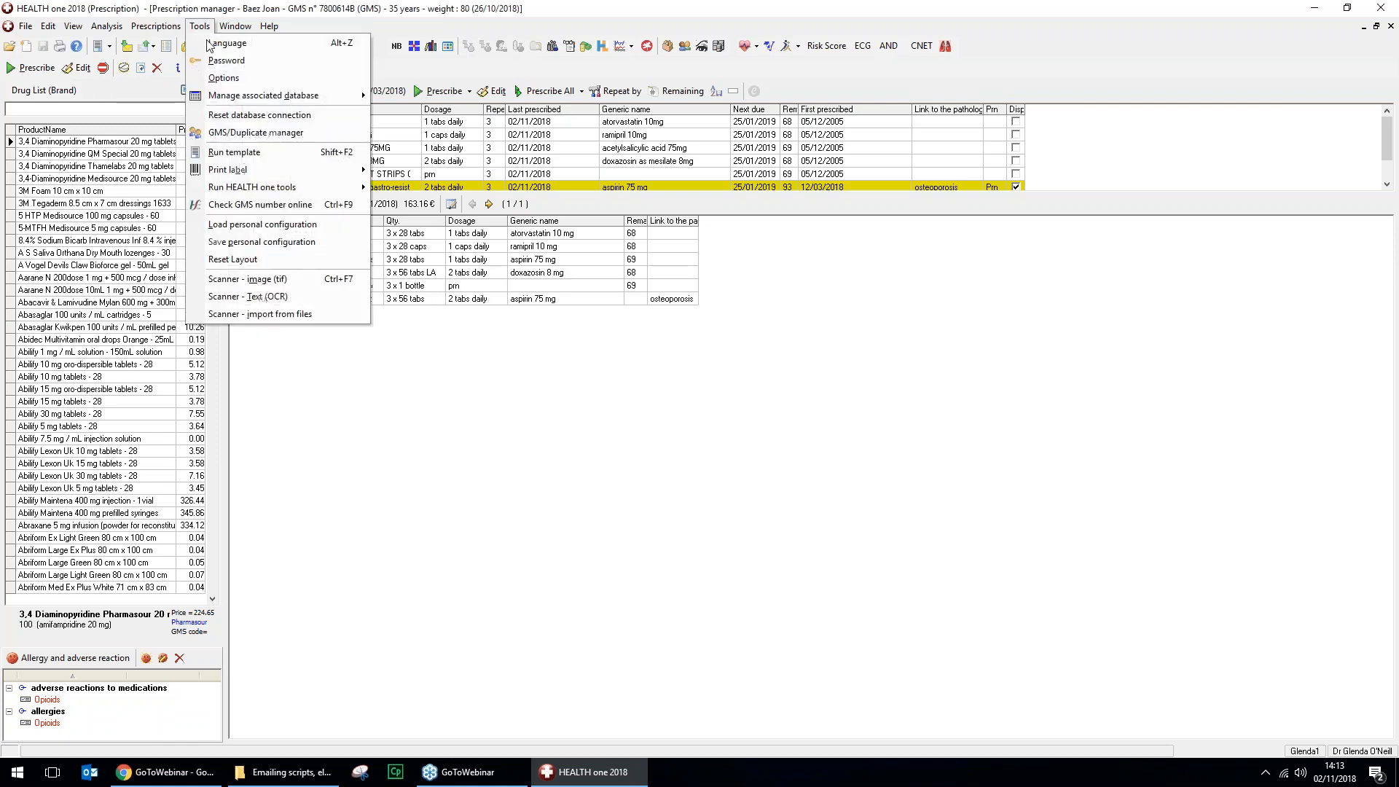
click(216, 78)
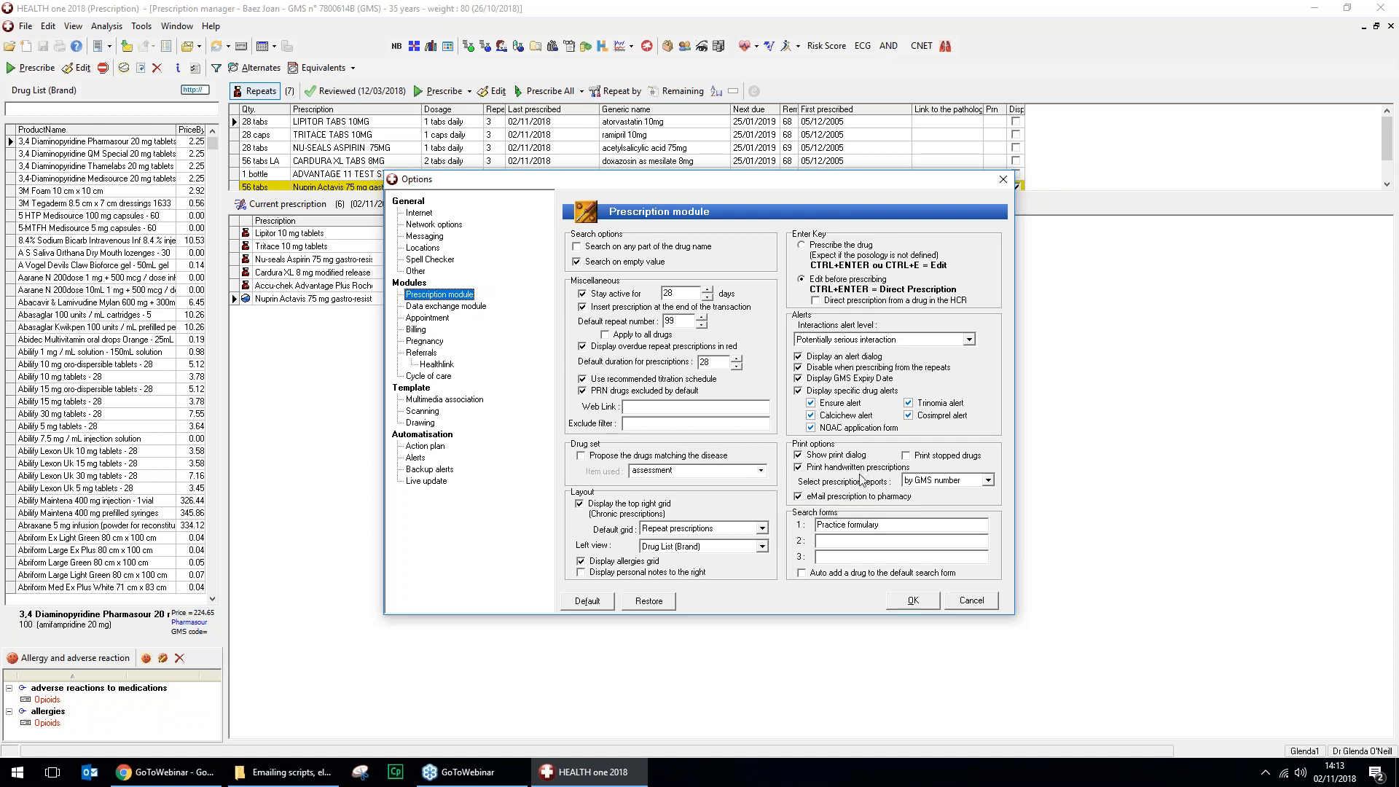
click(972, 601)
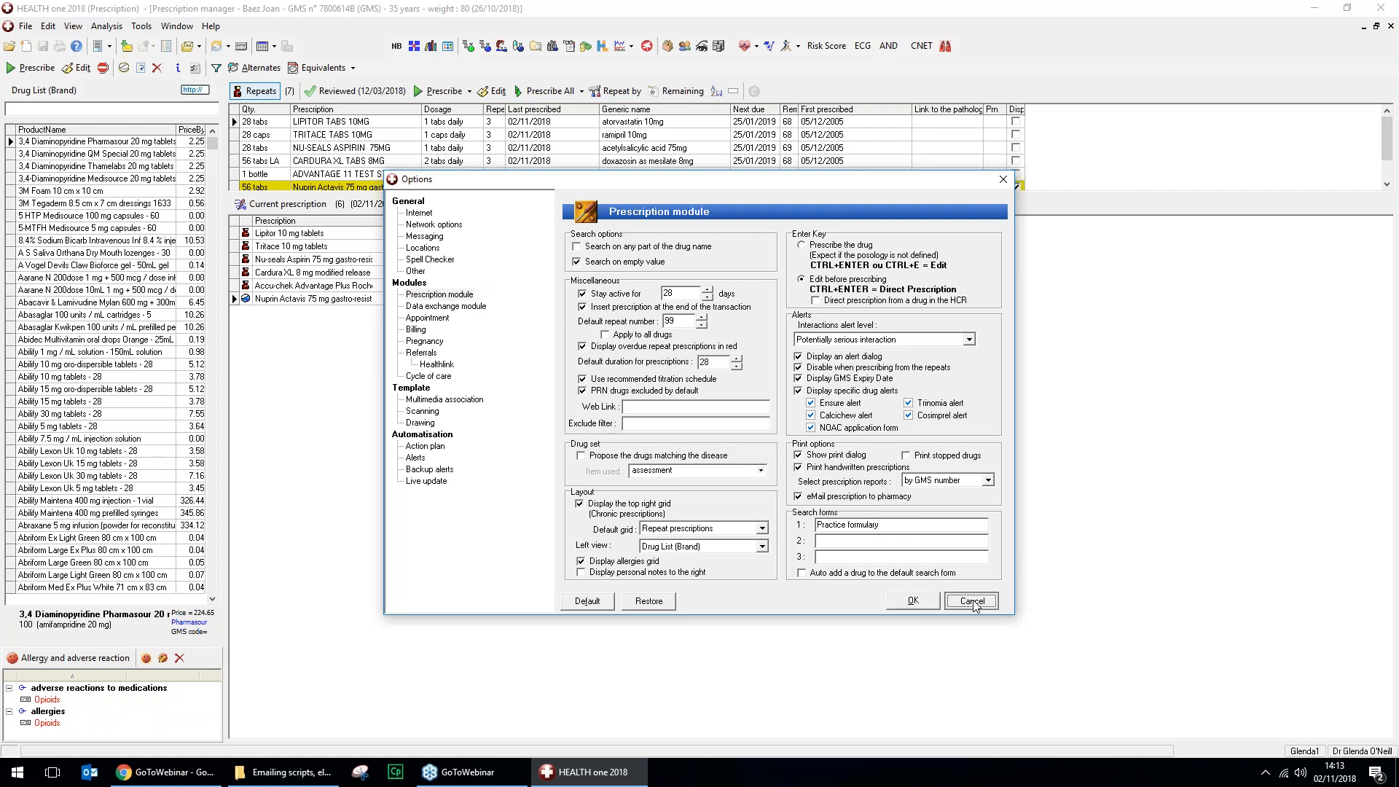
click(287, 204)
click(59, 46)
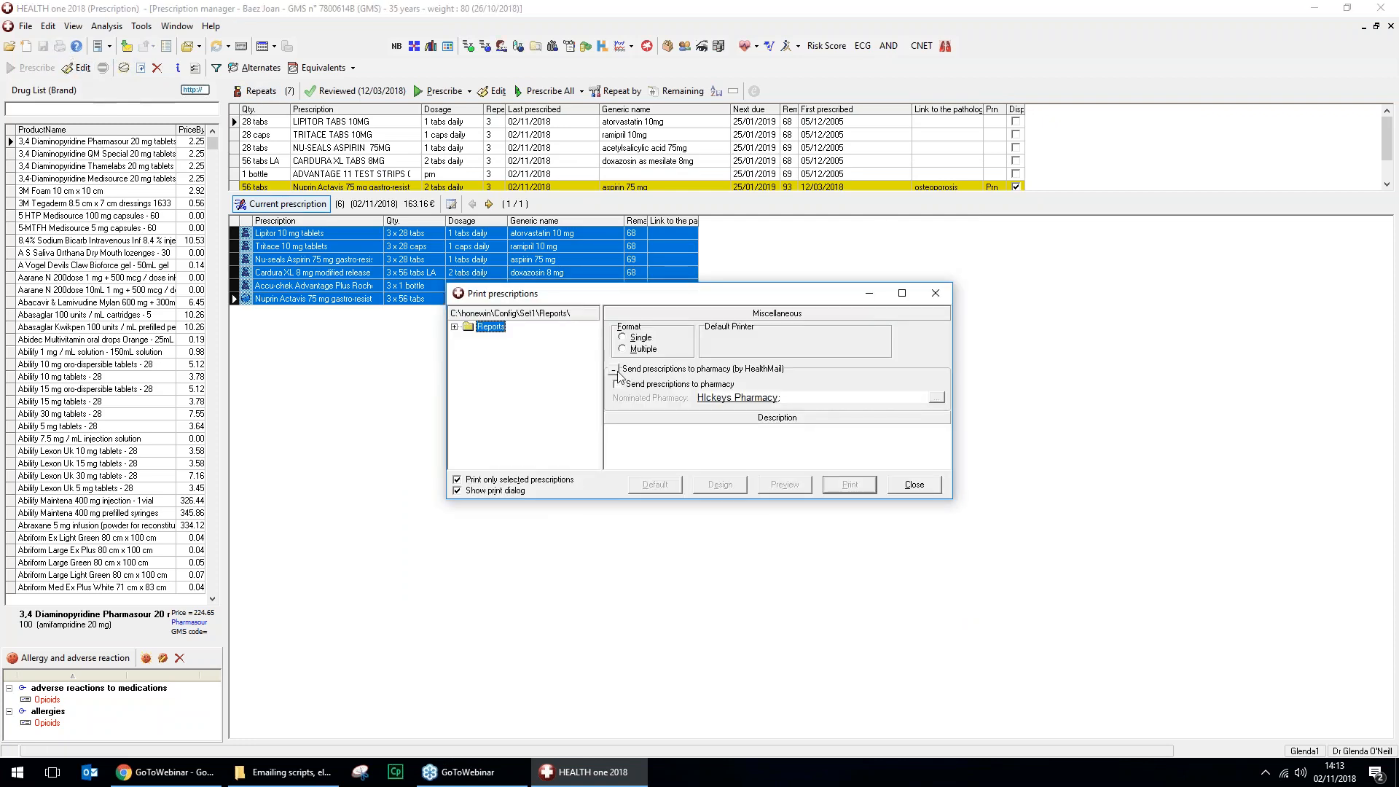
Enable Send prescriptions to pharmacy by HealthMail, clear the Nominated Pharmacy field, and open the address book.
click(614, 369)
click(614, 369)
click(617, 385)
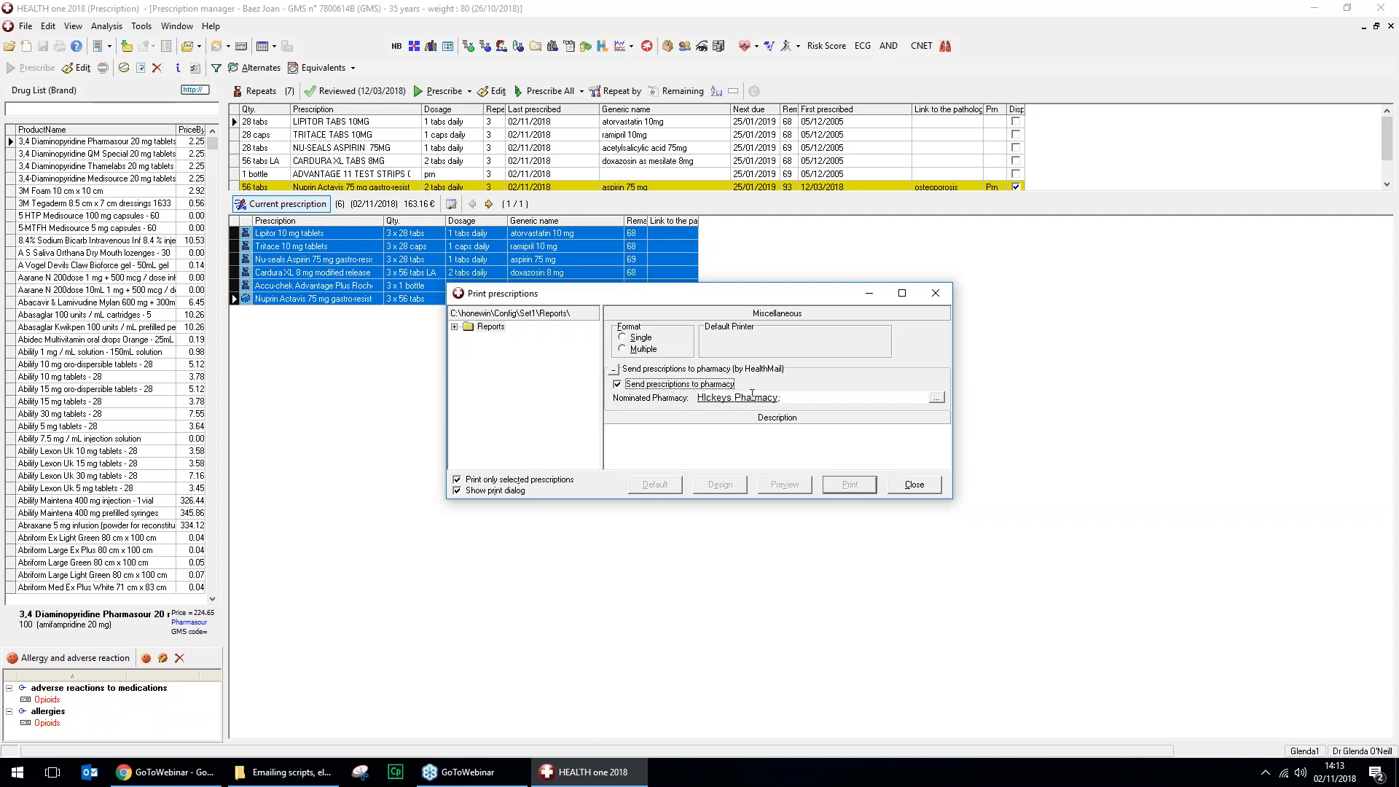
key(Tab)
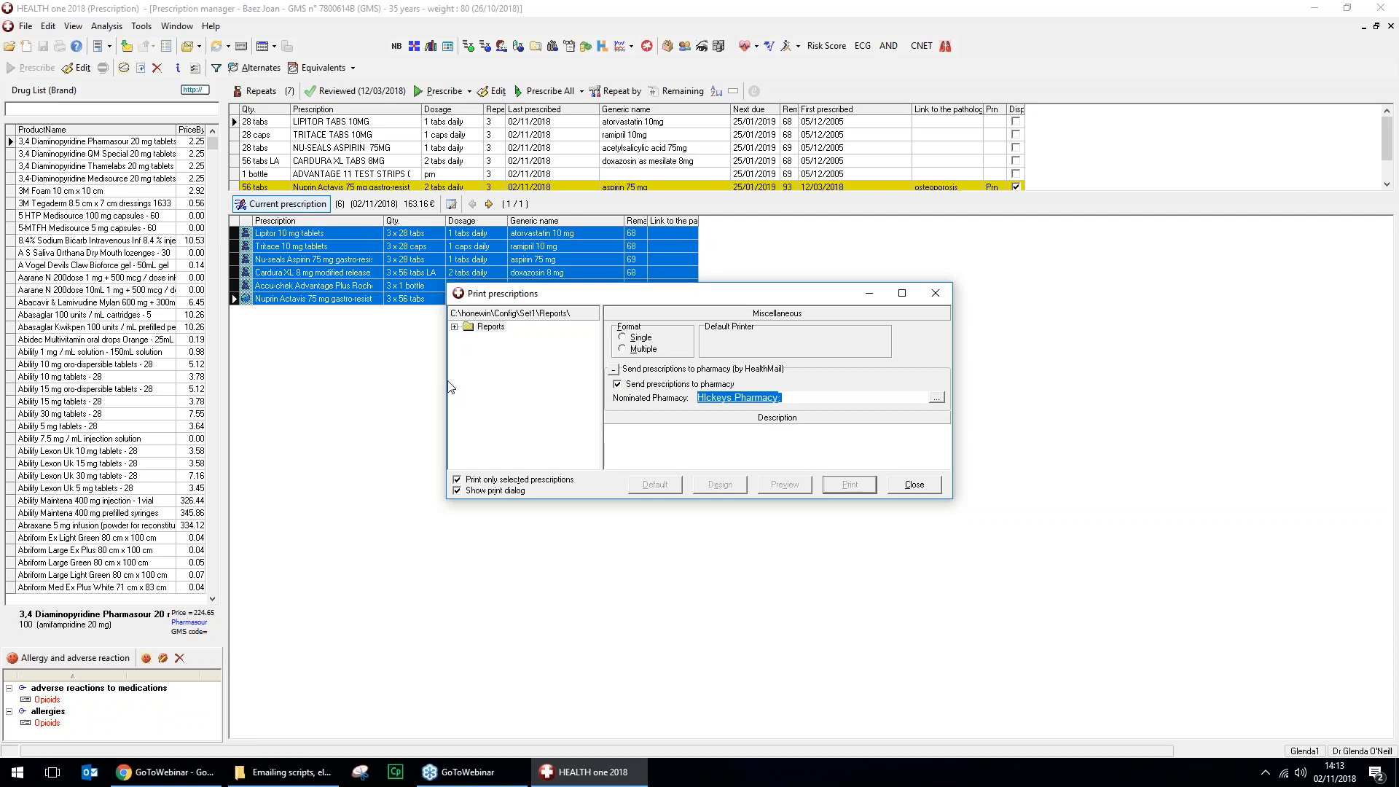
key(Delete)
click(937, 400)
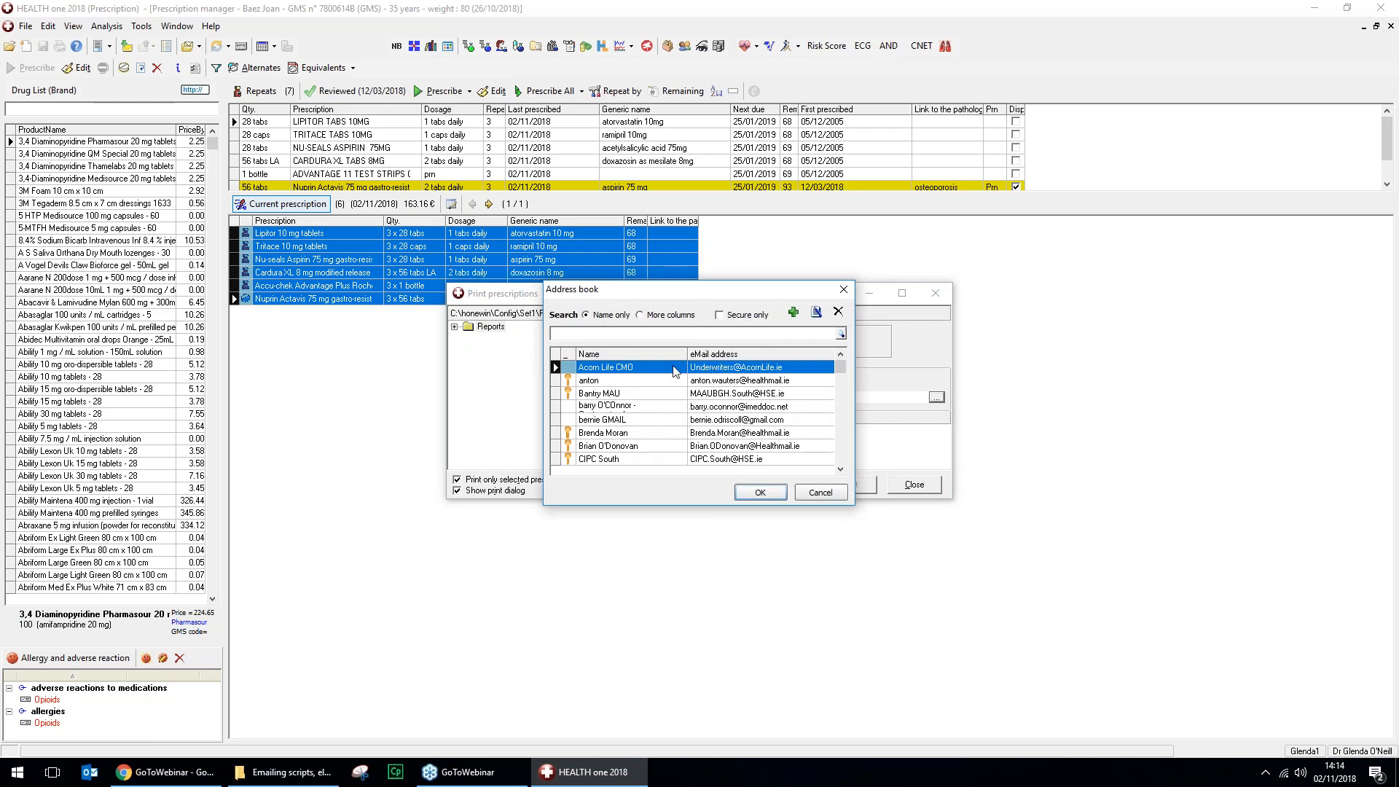
Cancel the new-contact dialog and nominate Hickeys Pharmacy from the address book.
click(793, 312)
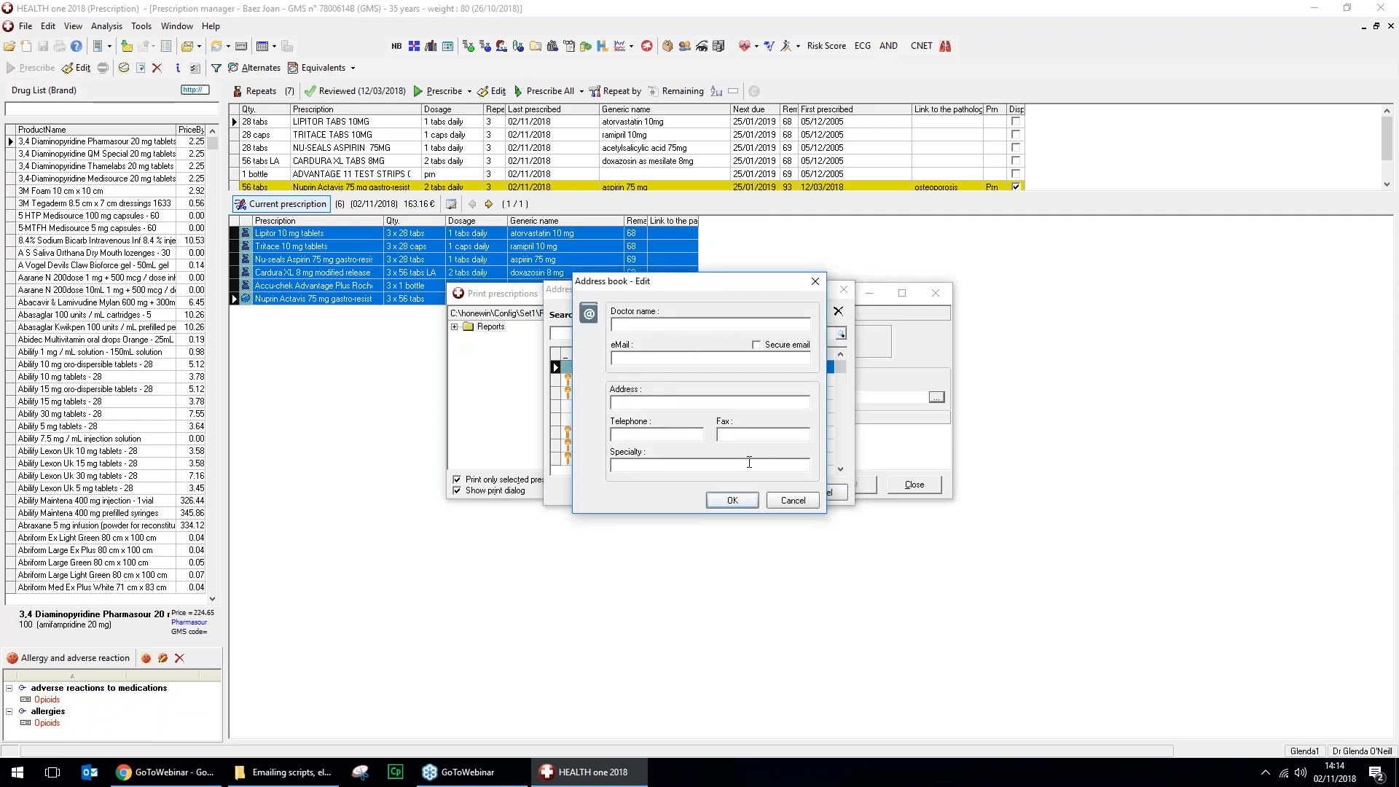
click(801, 502)
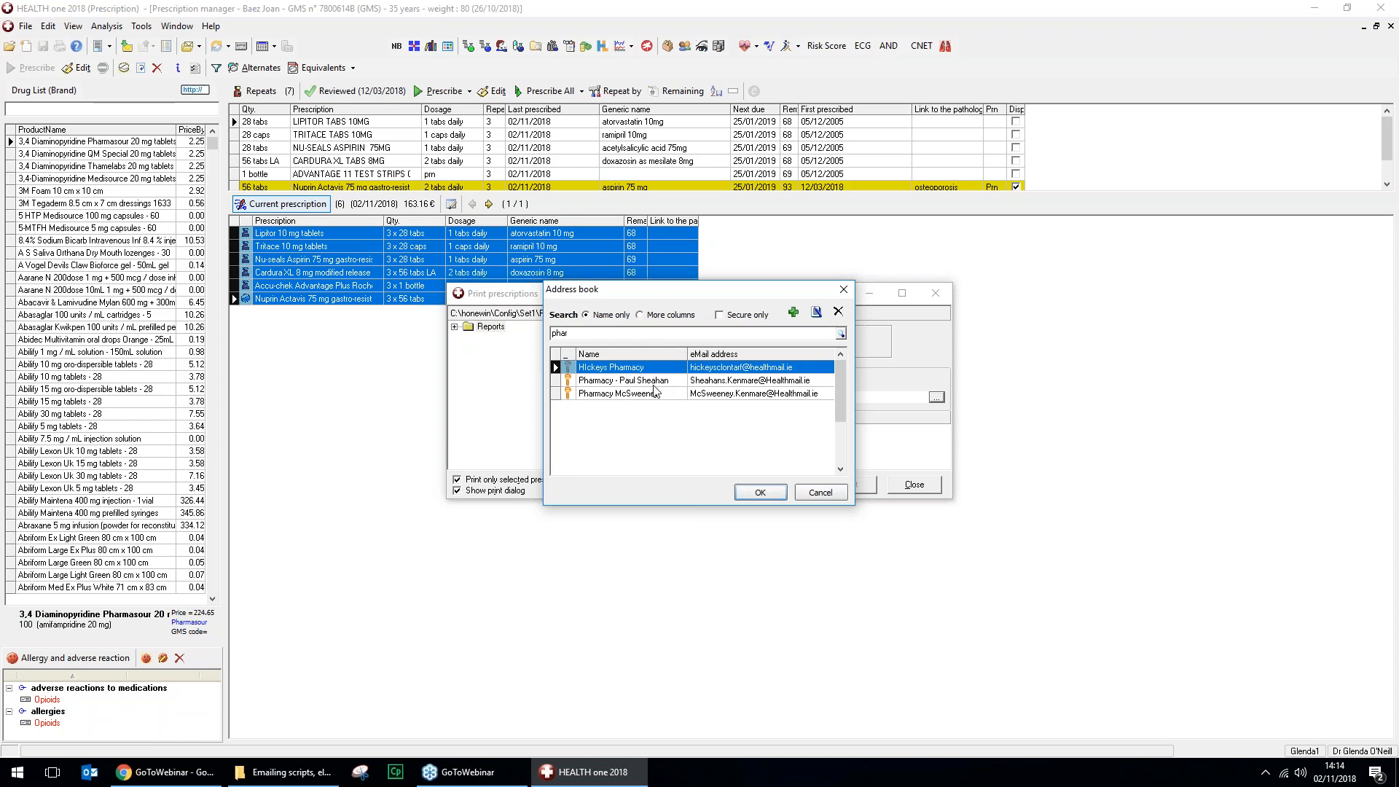
click(761, 494)
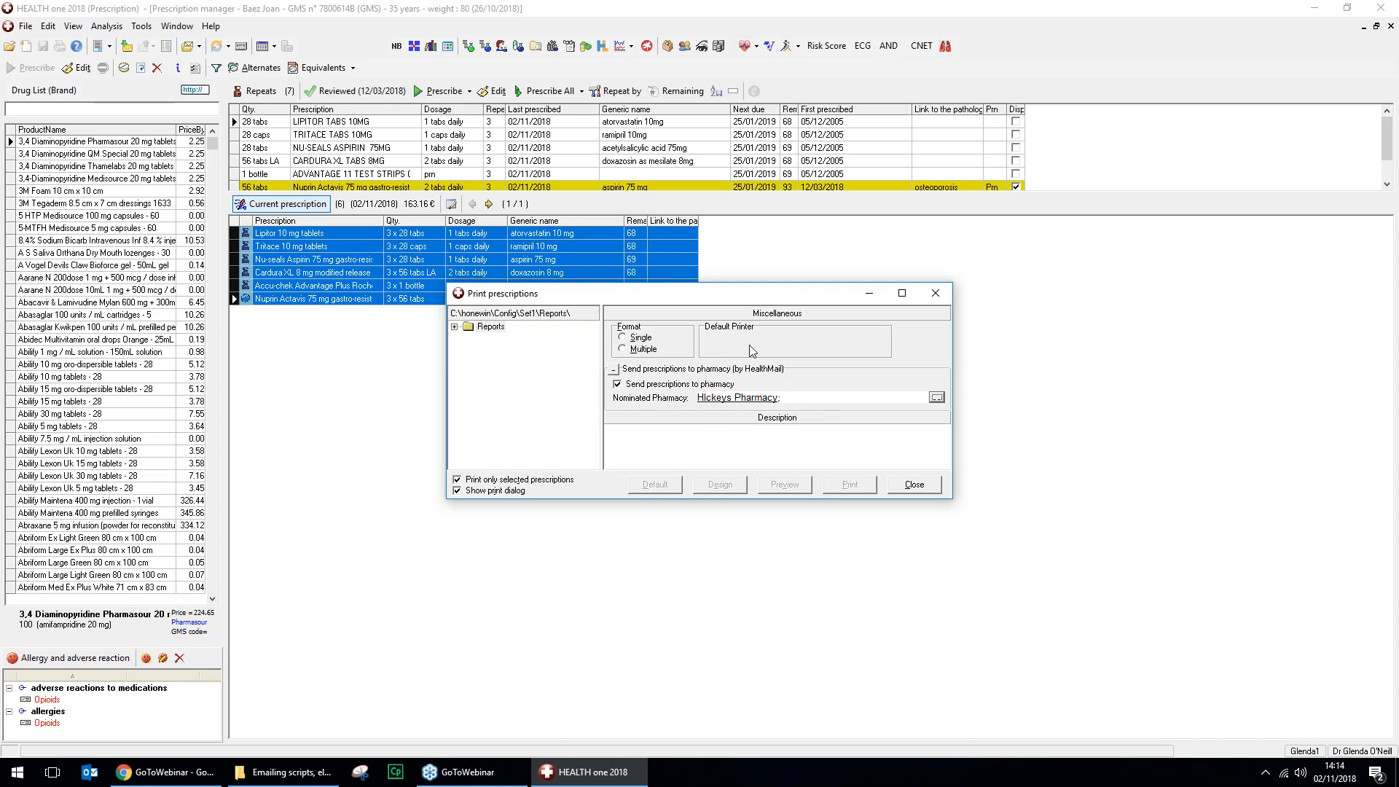
Send the selected prescriptions to the pharmacy with the GMS_cont_28 report, accepting the printer warning.
double_click(466, 326)
click(519, 408)
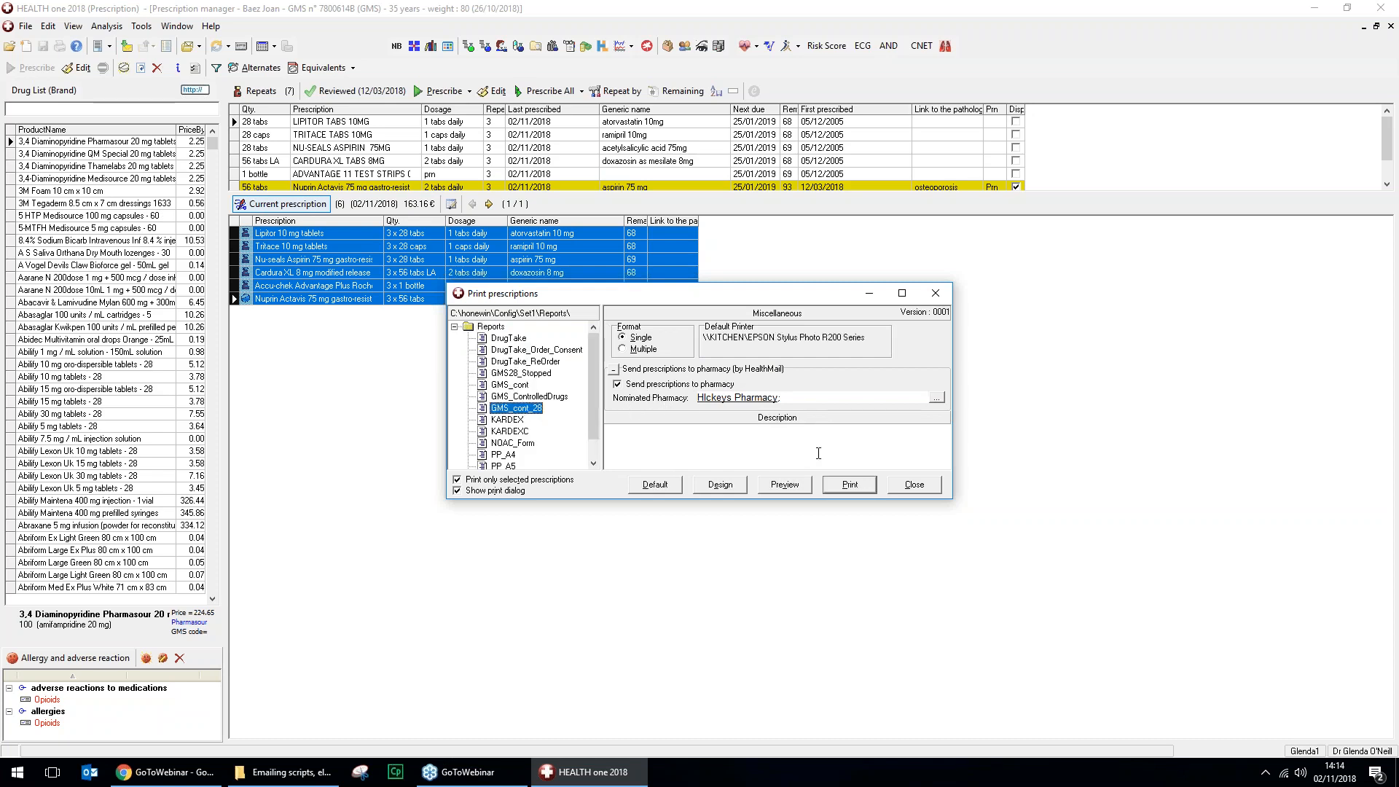
click(850, 484)
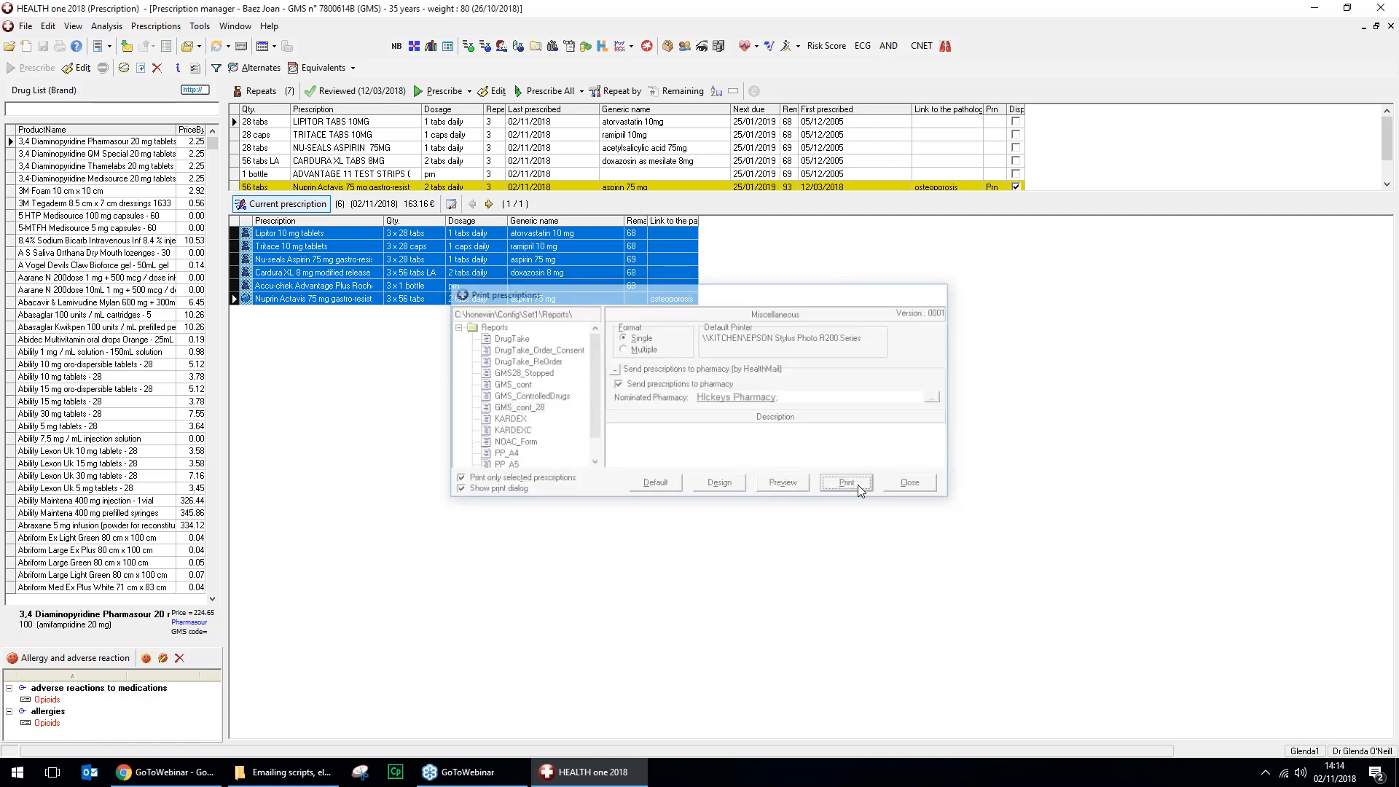
click(699, 422)
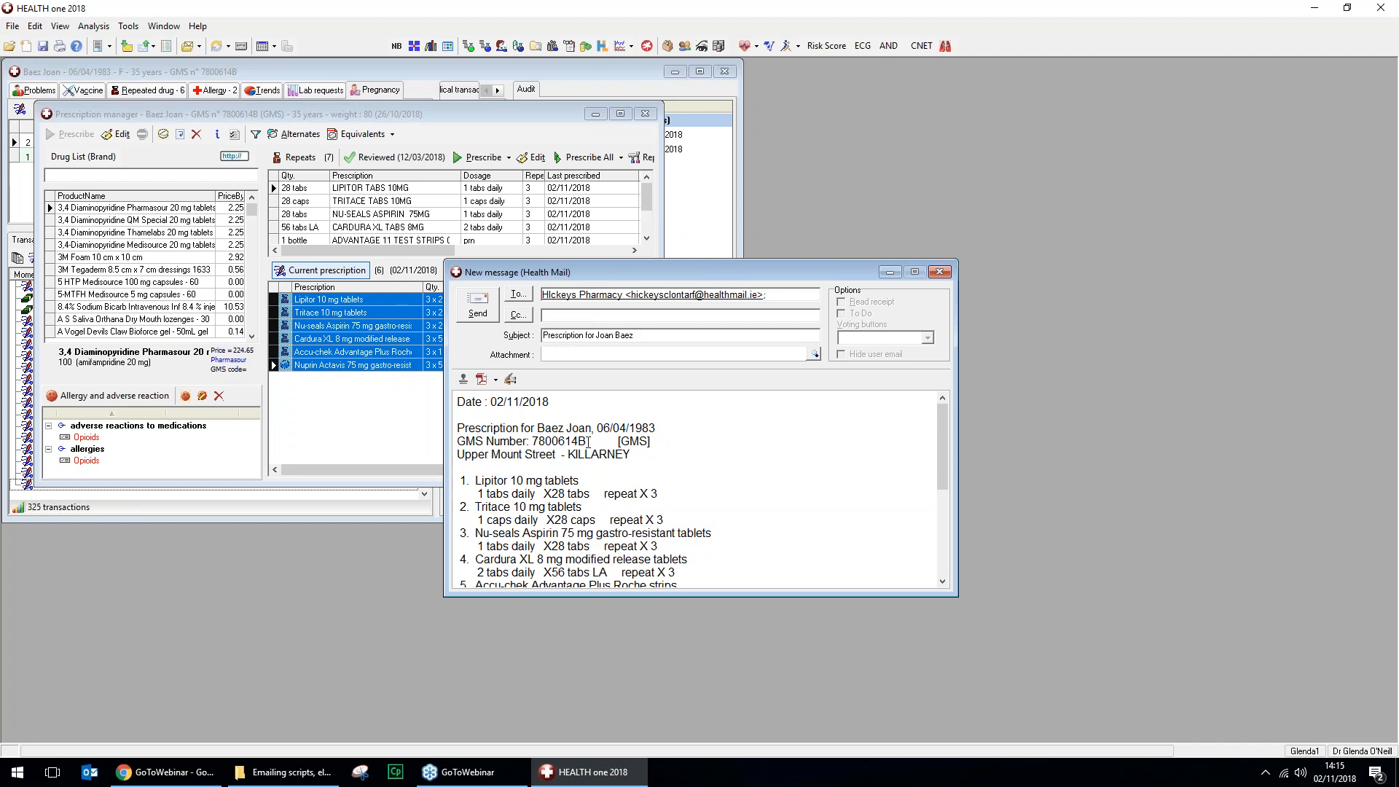
Insert the doctor's handwritten signature image below Signed at the end of the prescription email.
mouse_move(945, 463)
mouse_down()
mouse_move(940, 532)
mouse_move(940, 467)
mouse_up()
scroll(650, 455, down, 4)
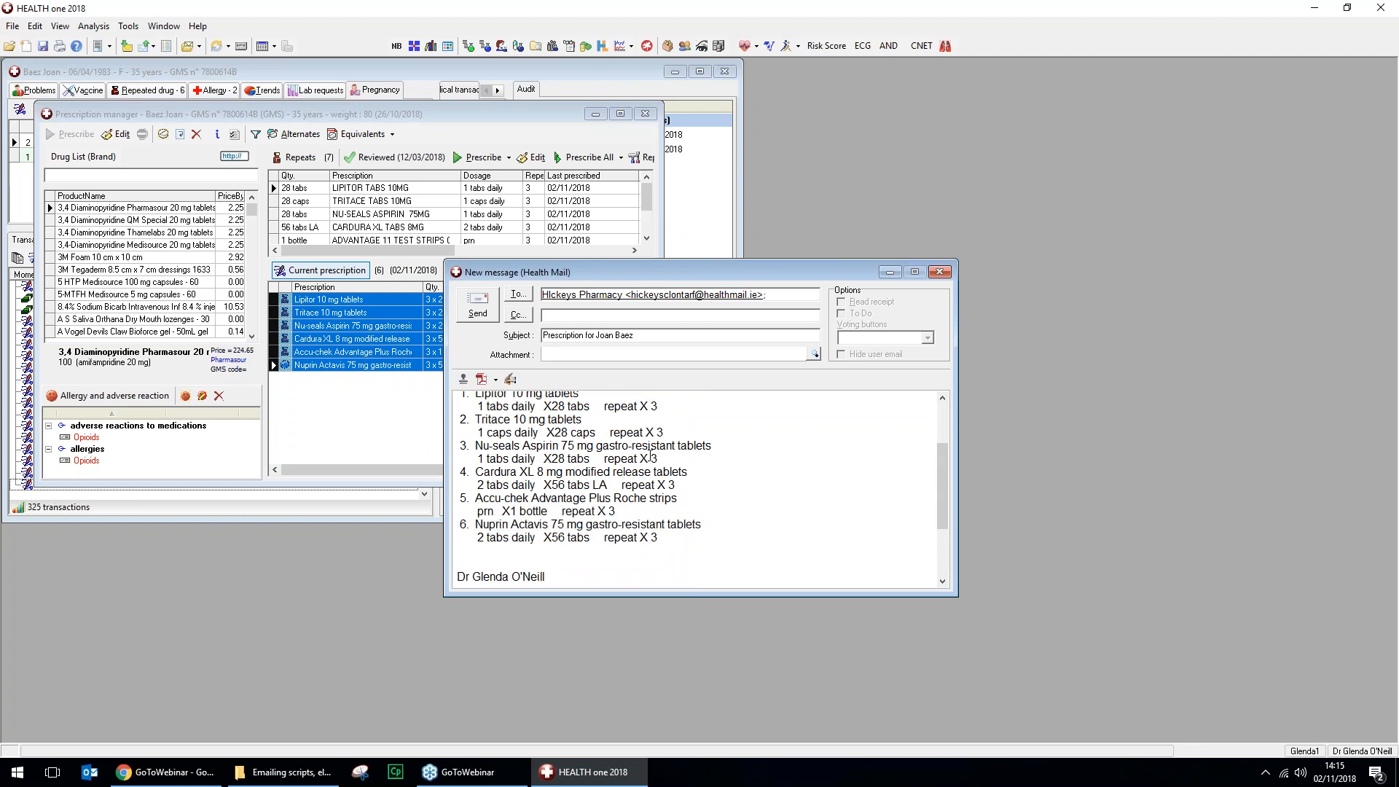
scroll(650, 455, down, 1)
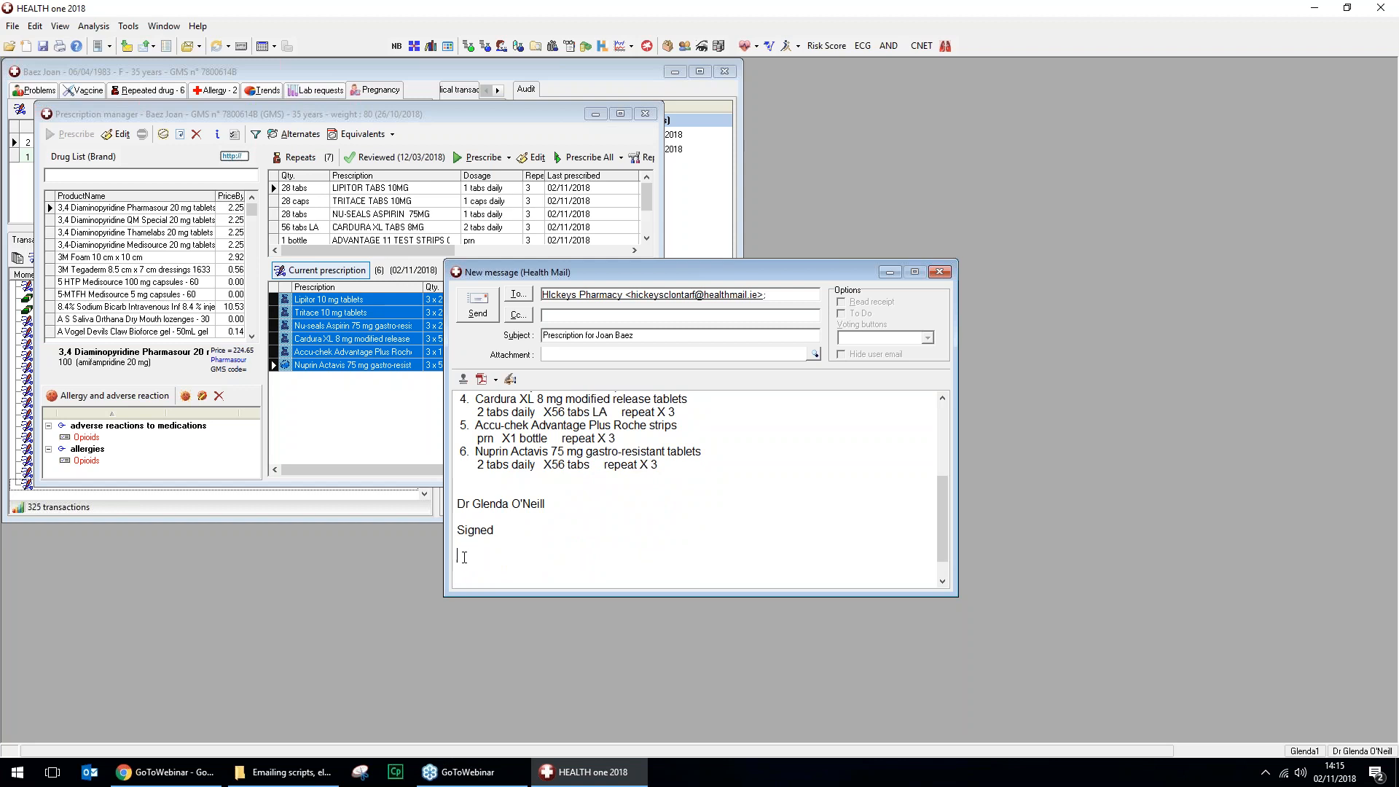
click(511, 379)
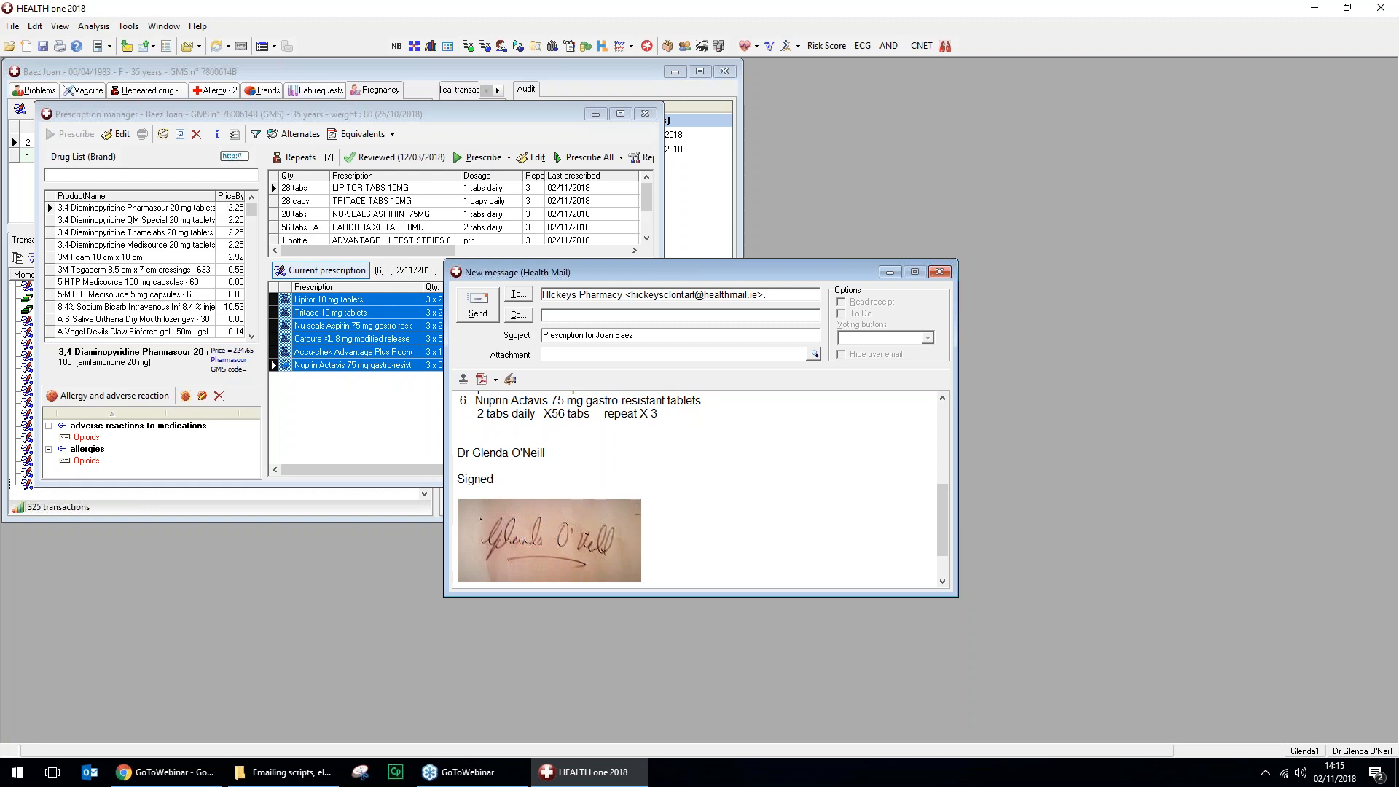
scroll(946, 527, down, 2)
drag(949, 519, 960, 437)
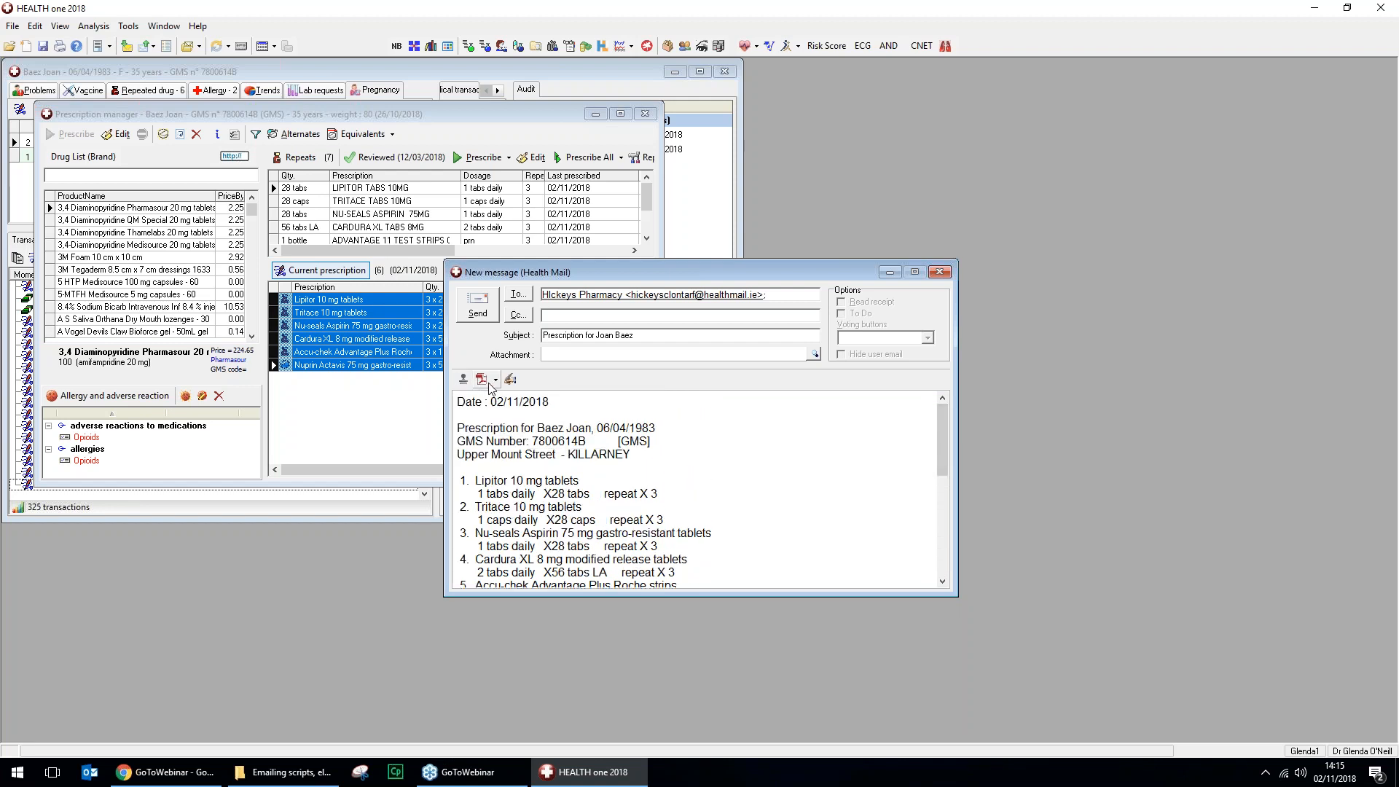
Attach quickletHeaded.rtf from the patient's list of documents to the prescription email.
click(495, 381)
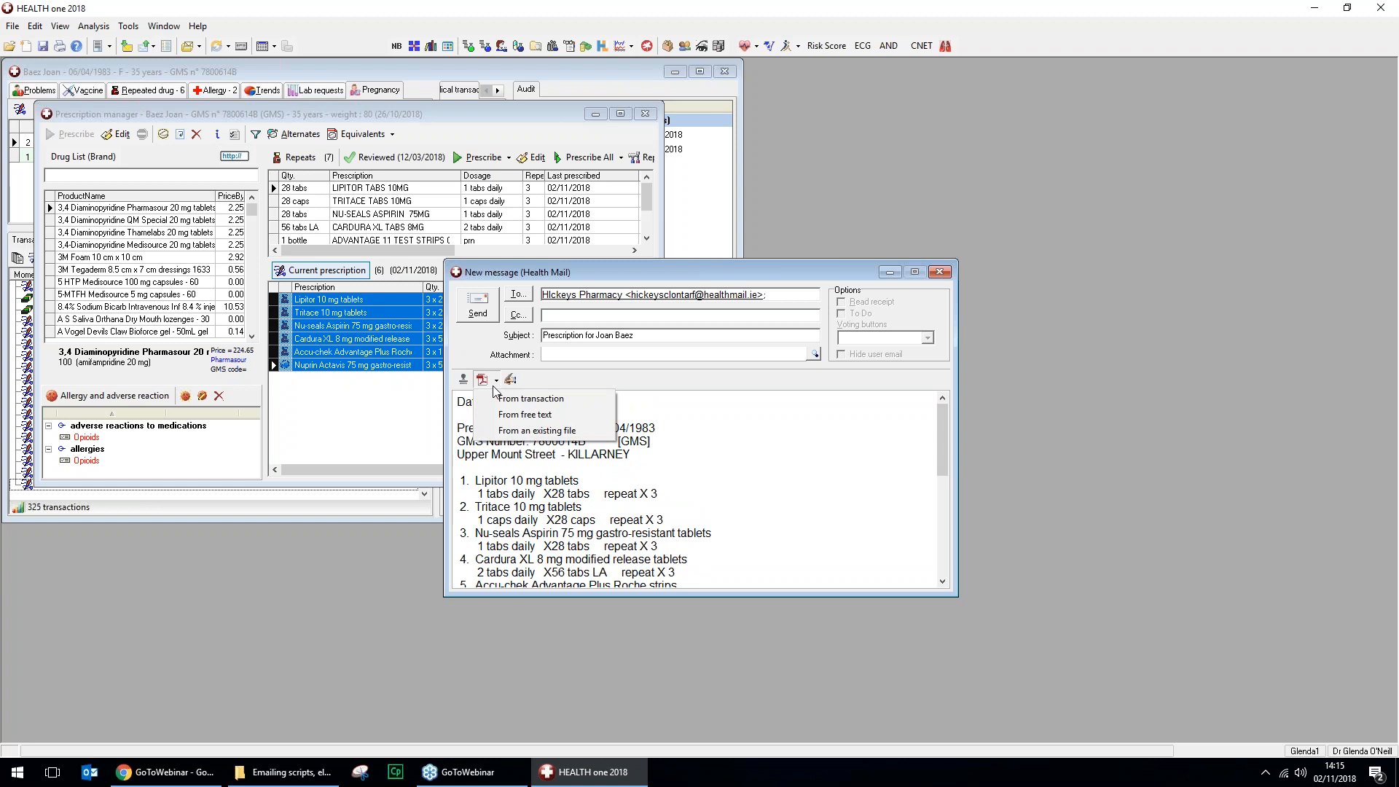
click(506, 399)
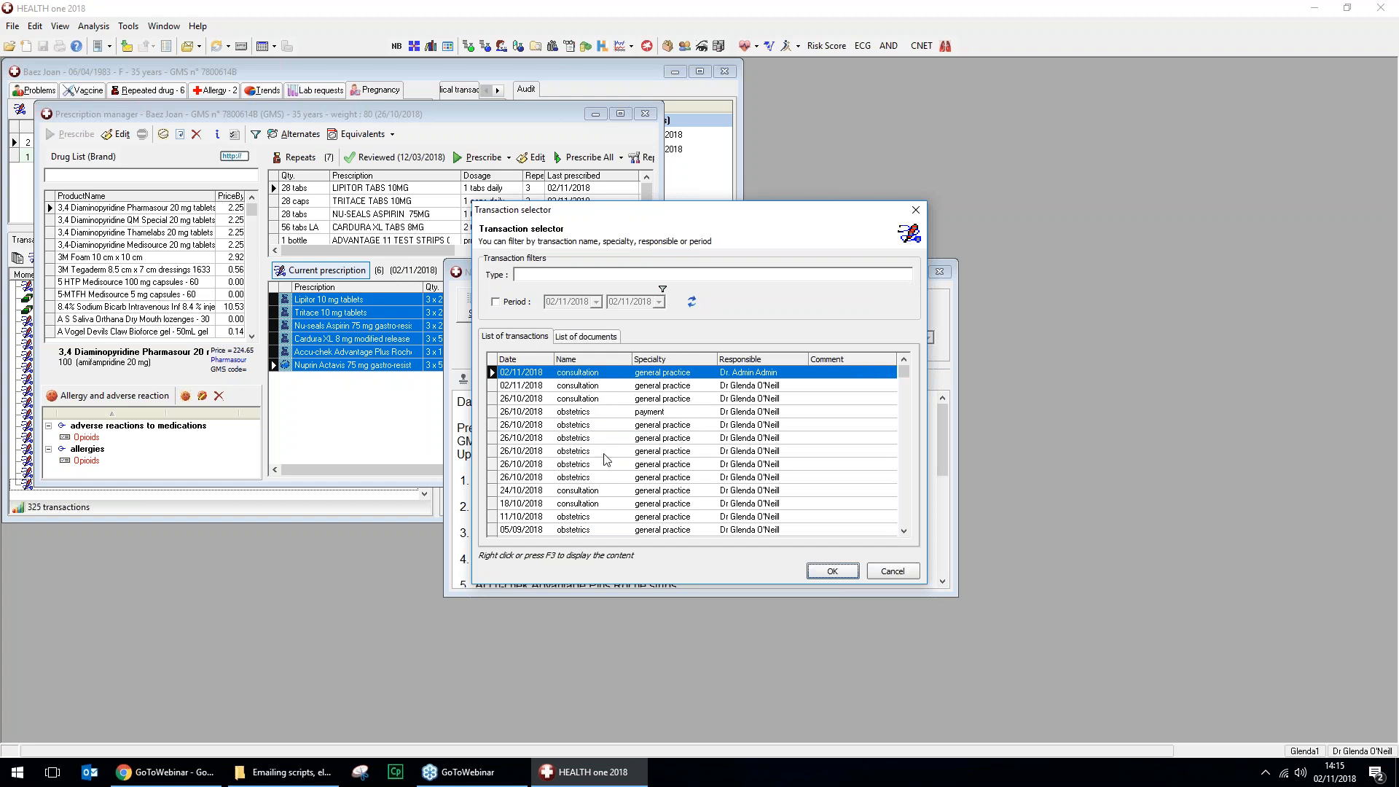
click(583, 339)
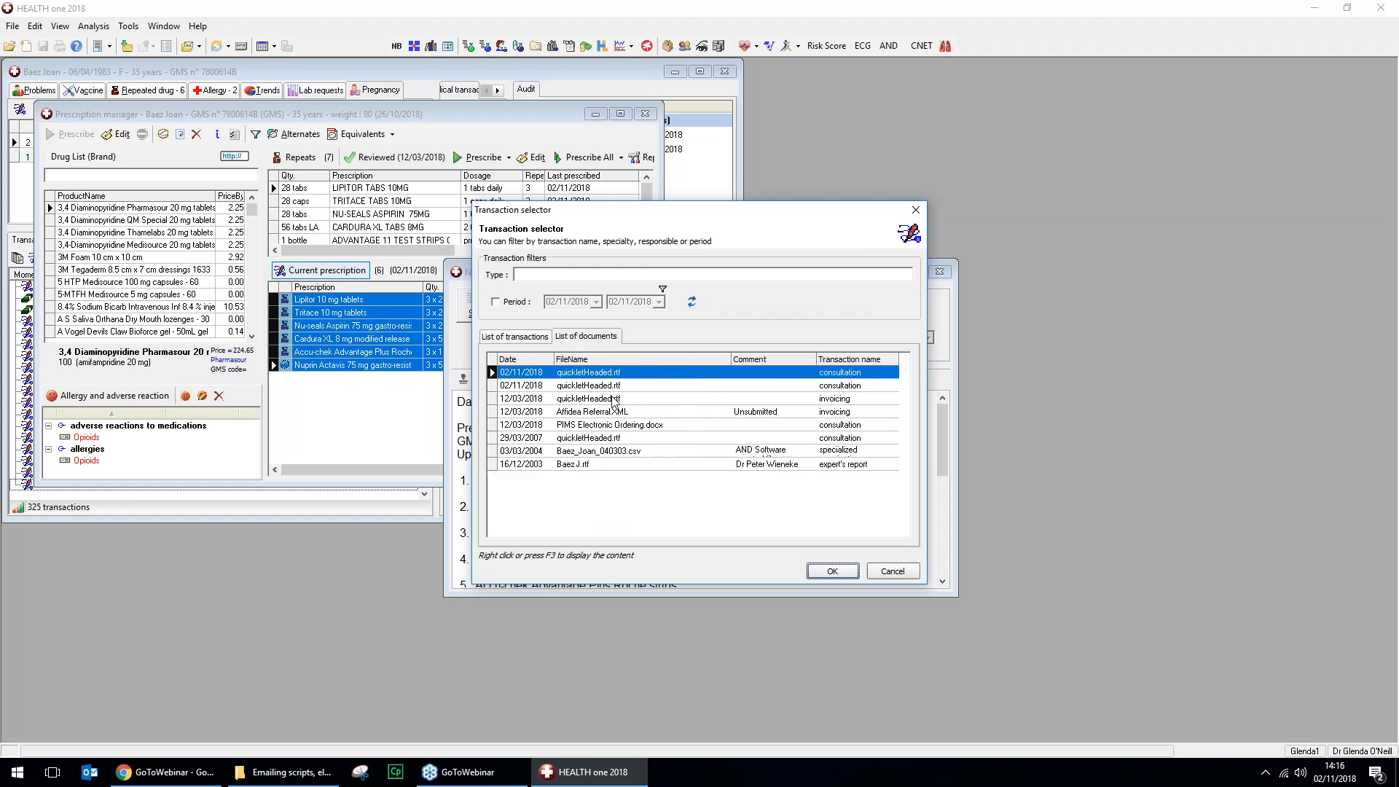
click(840, 575)
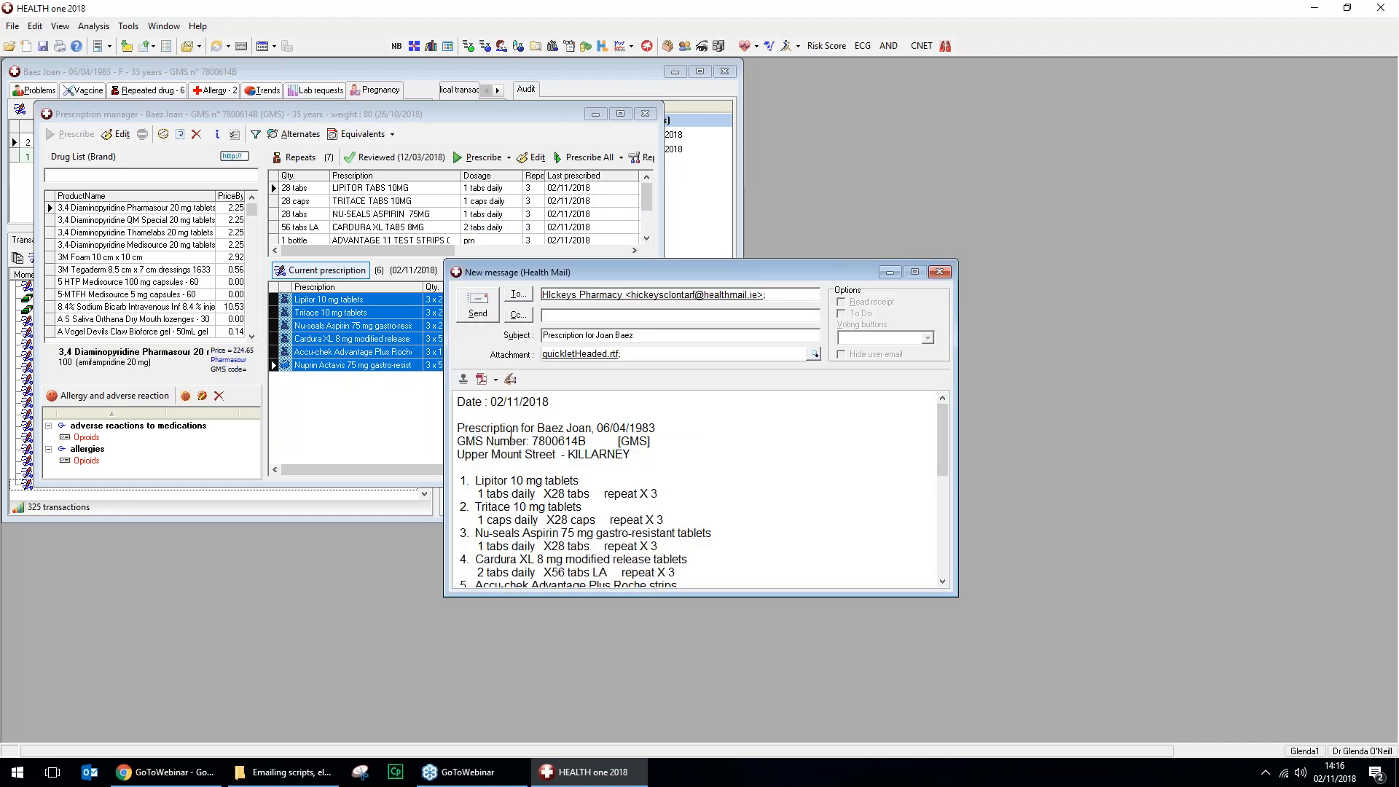
mouse_move(945, 446)
mouse_down()
mouse_move(955, 520)
mouse_move(989, 441)
mouse_move(976, 539)
mouse_up()
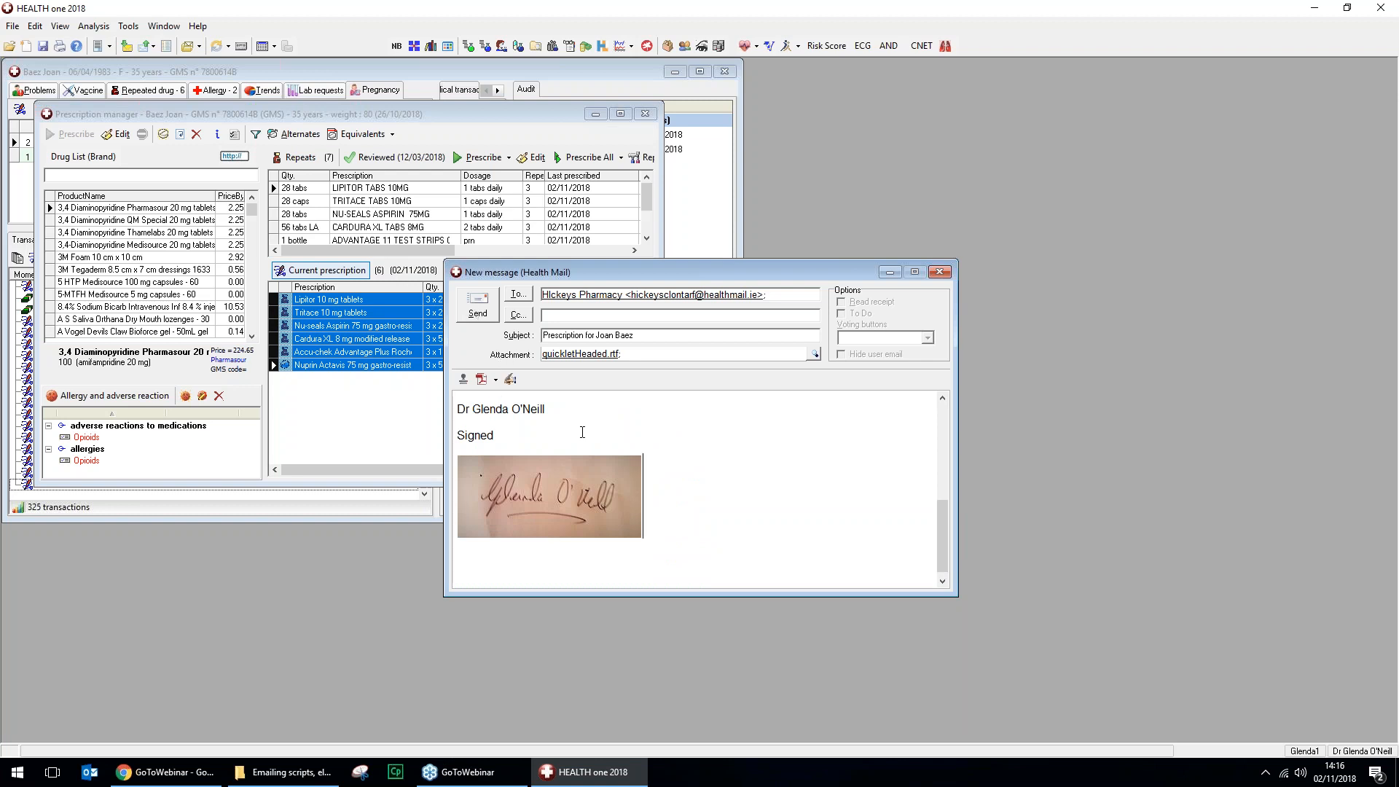
drag(941, 508, 945, 402)
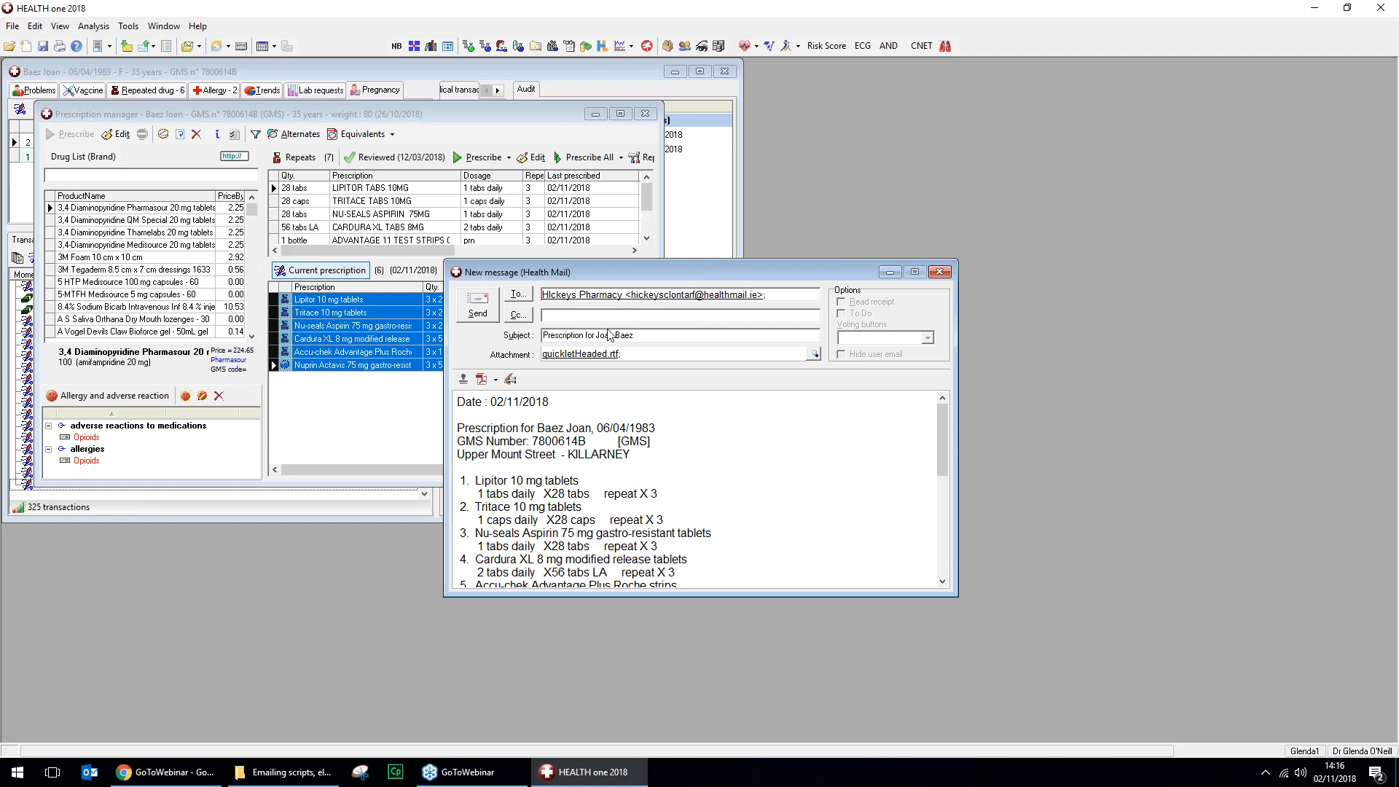
Close the email and Prescription manager, then close the patient record, saving its changes.
click(939, 270)
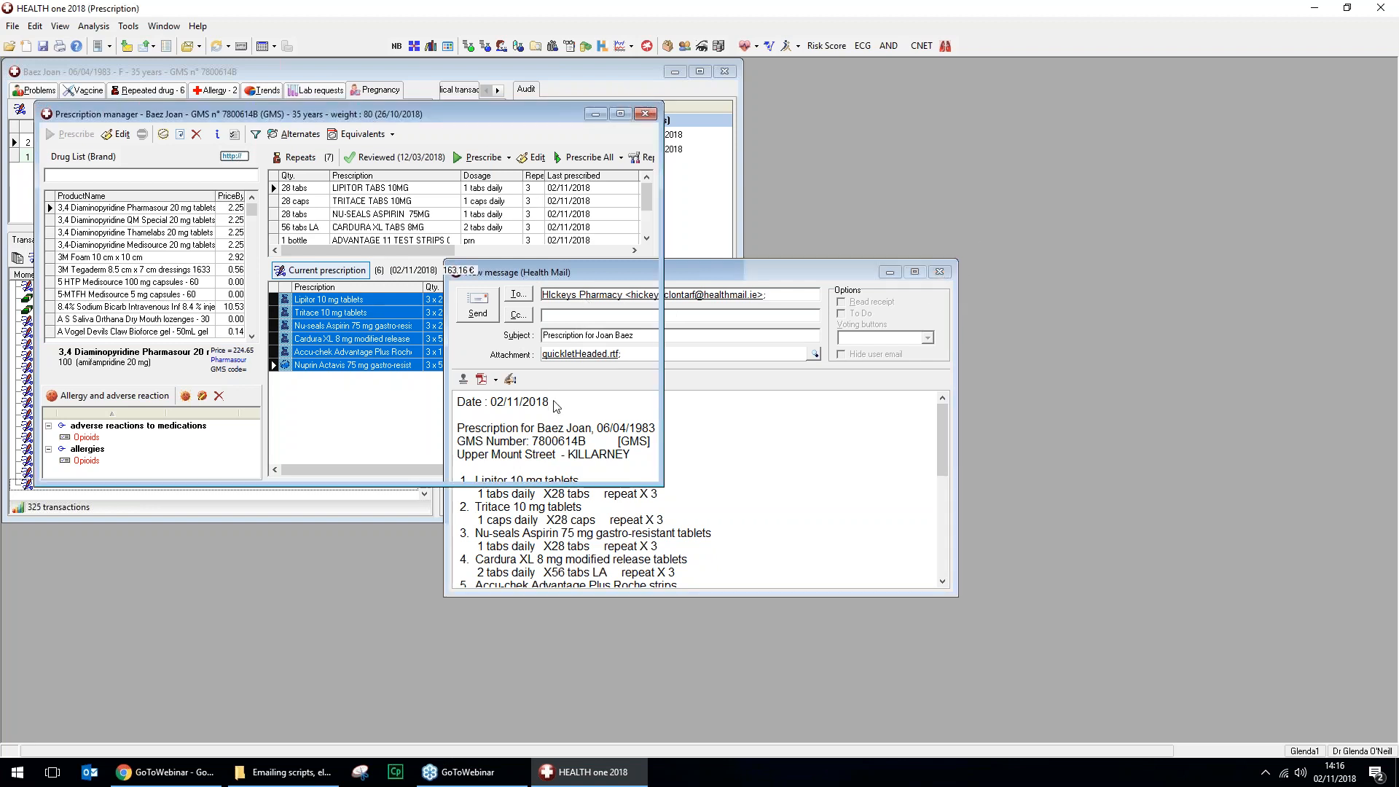
click(644, 113)
click(699, 71)
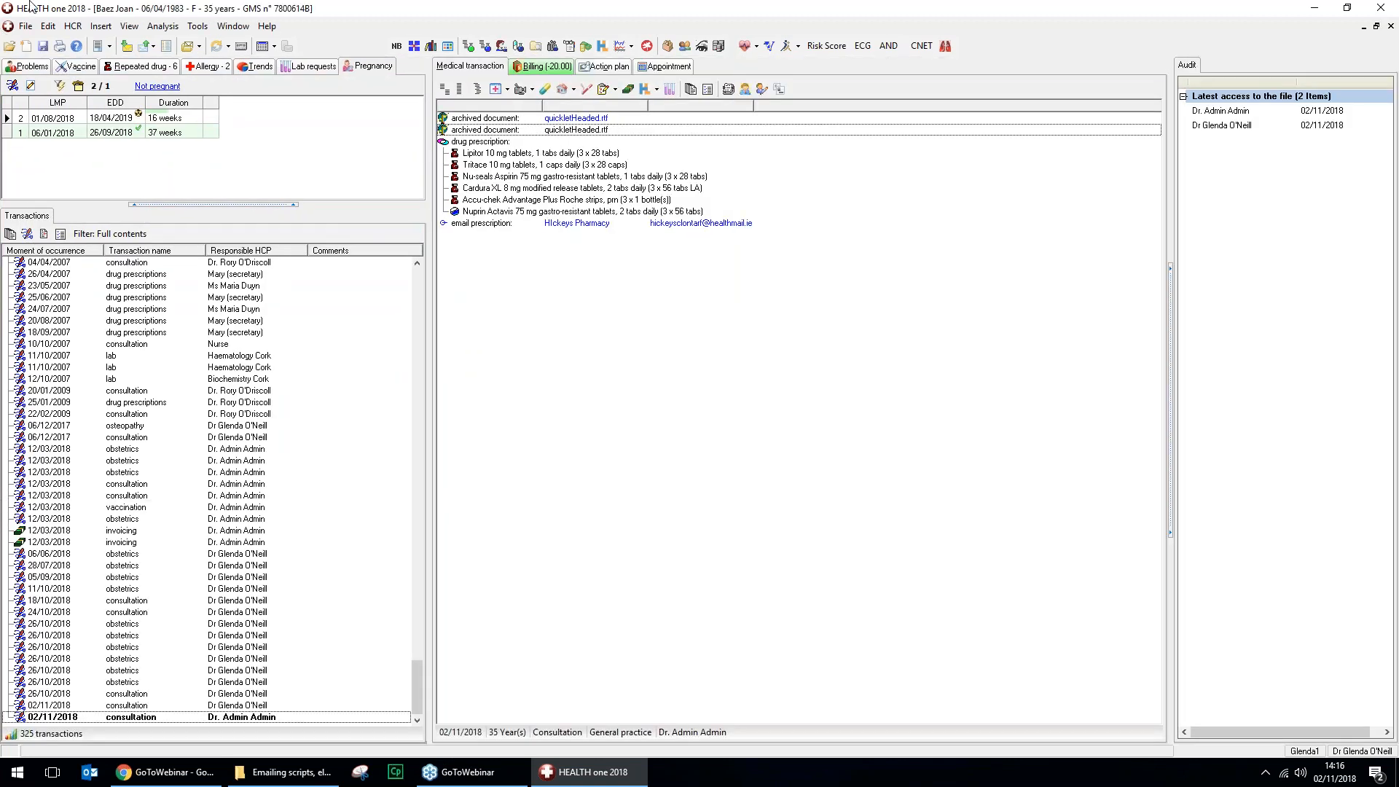
click(25, 26)
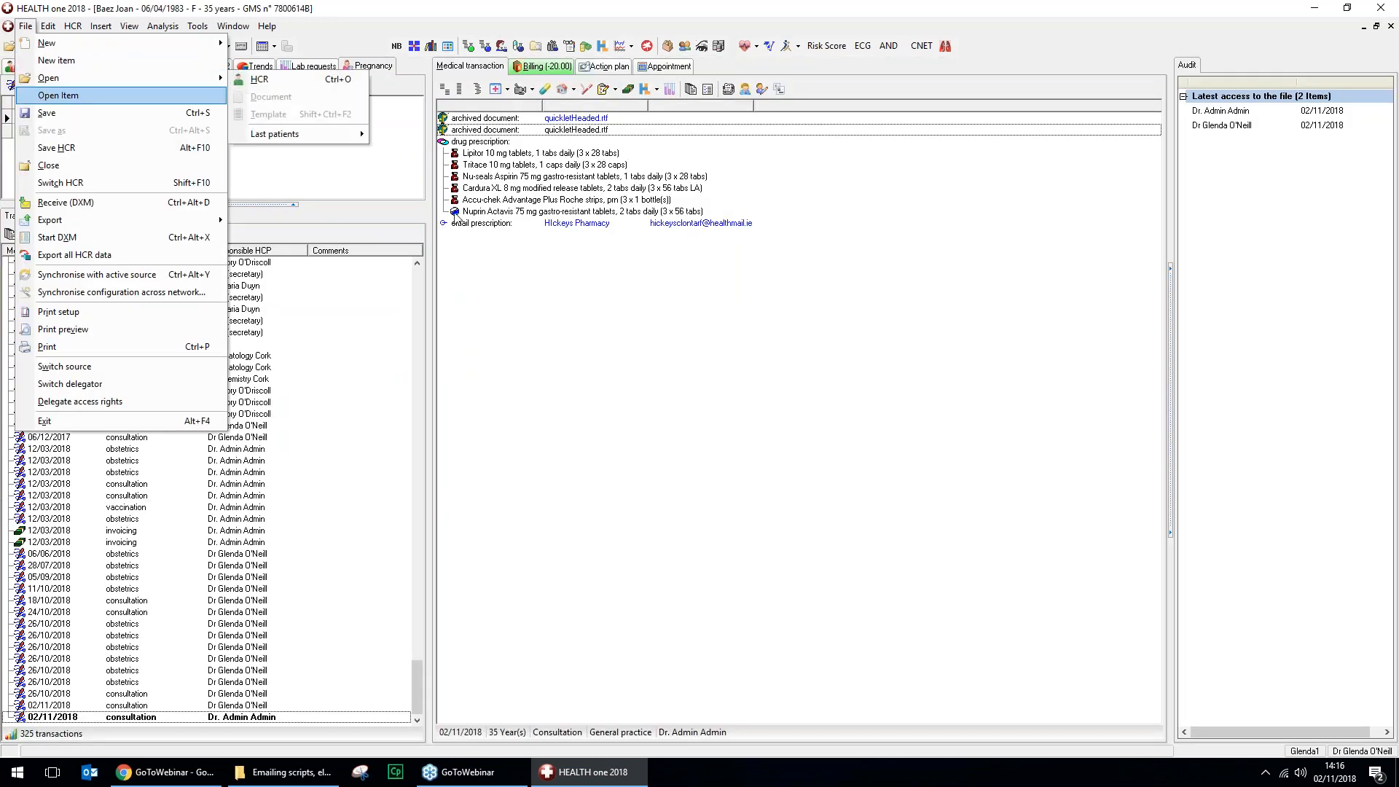
click(455, 220)
click(1390, 26)
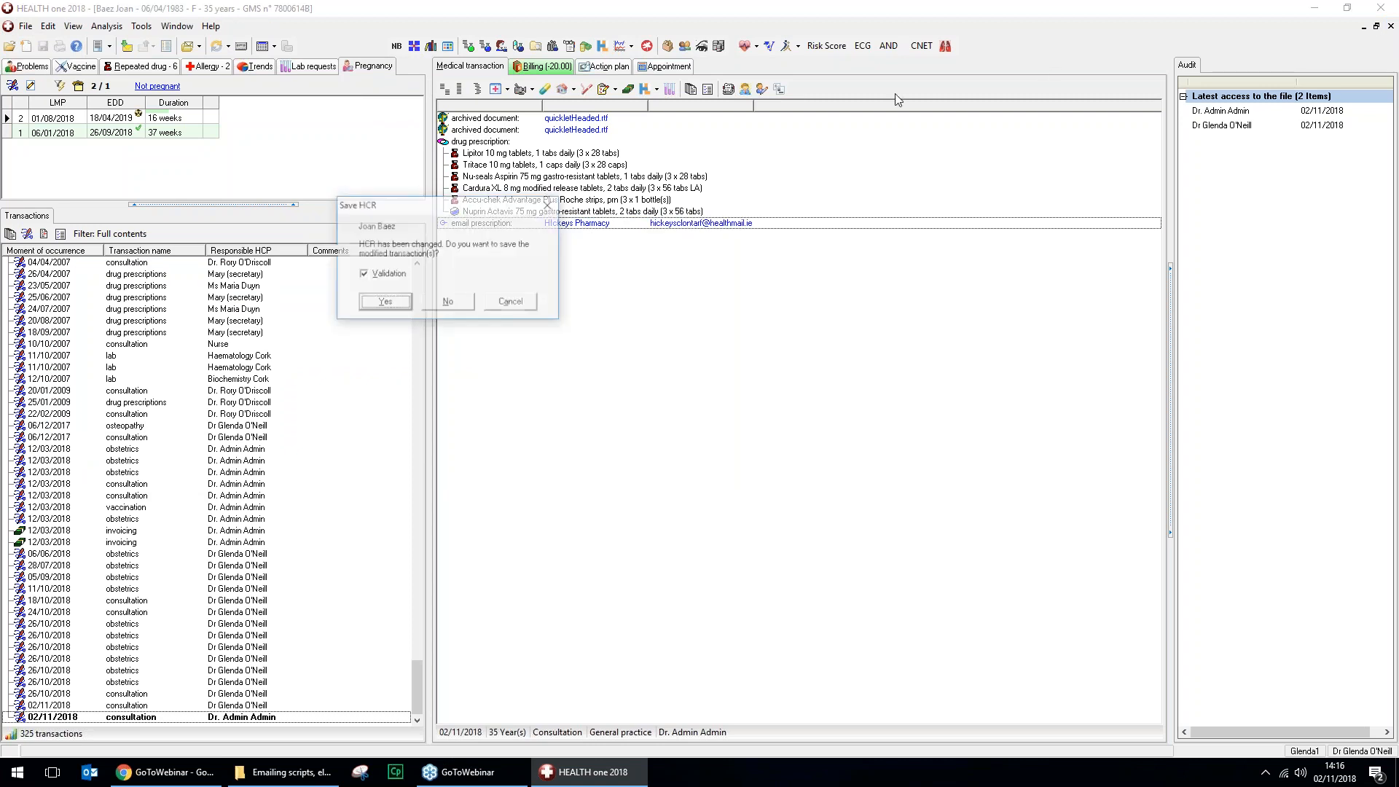
click(387, 303)
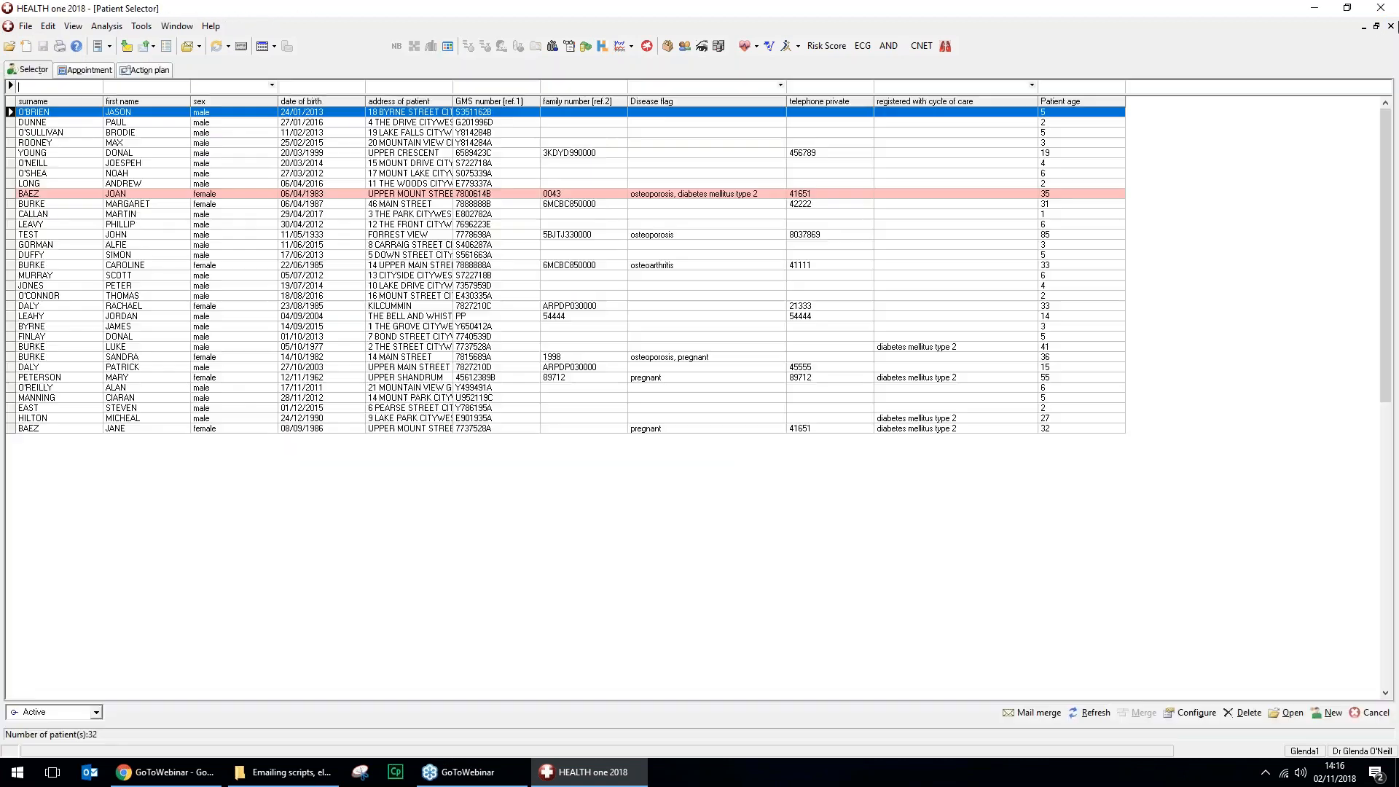
Exit HEALTH one, relaunch it from the desktop and log back in.
click(25, 26)
mouse_move(45, 64)
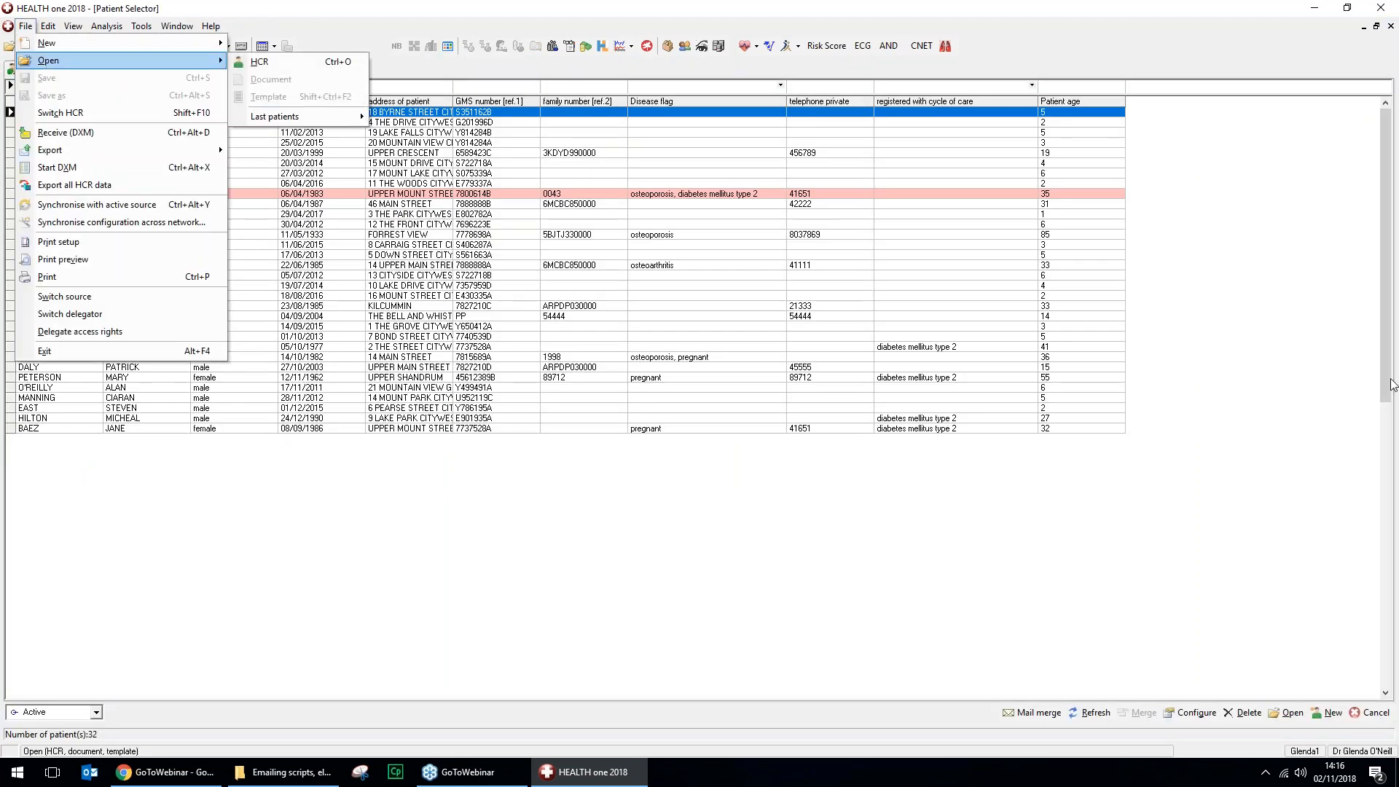
click(43, 350)
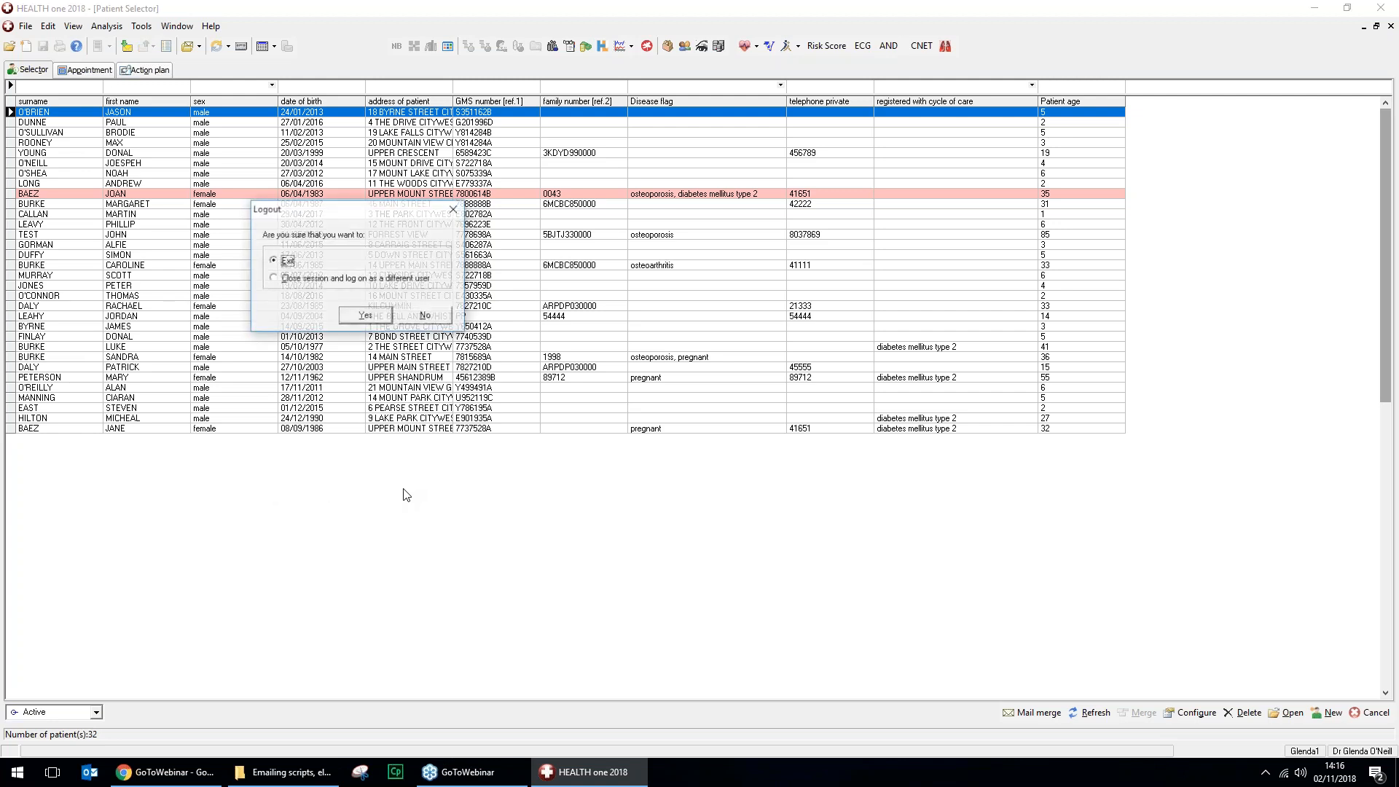
click(368, 315)
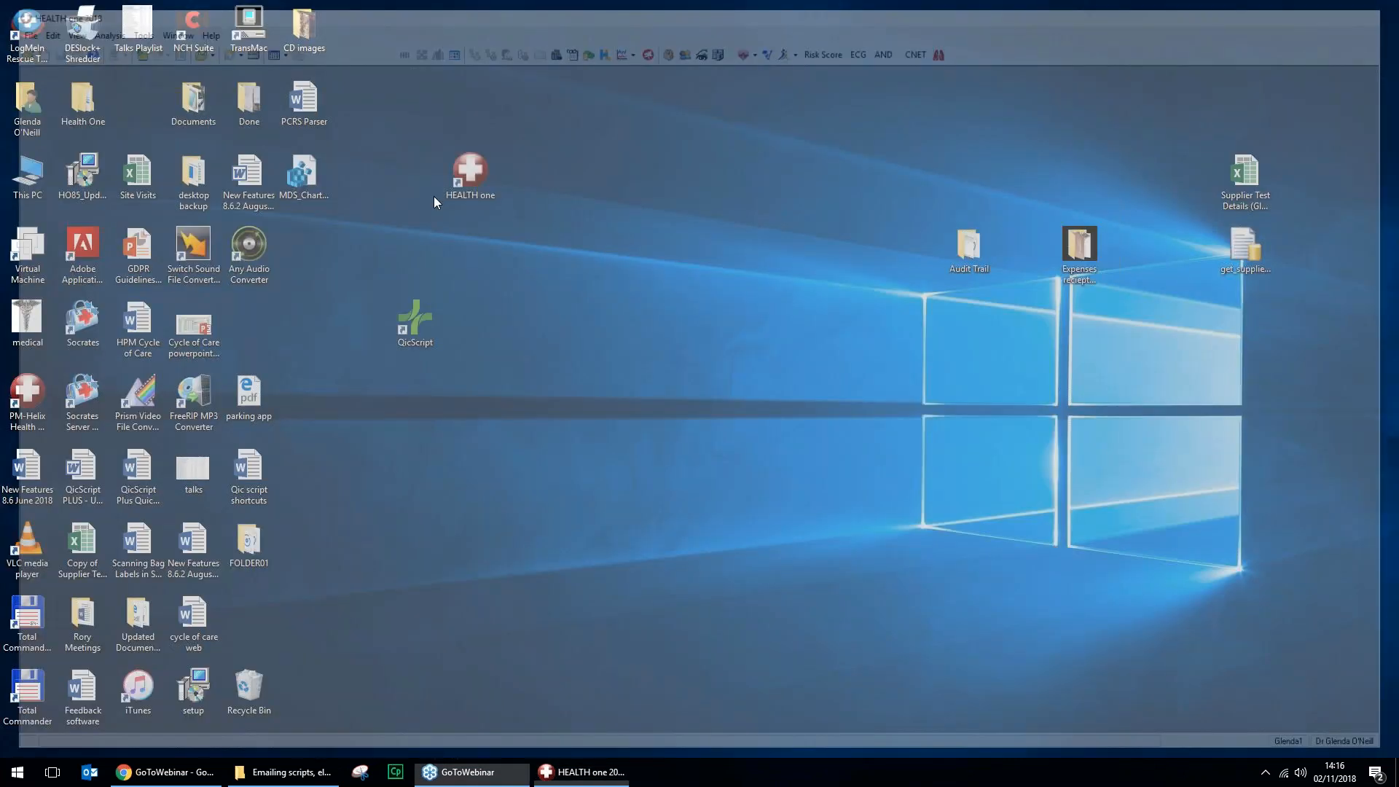
double_click(466, 178)
key(Return)
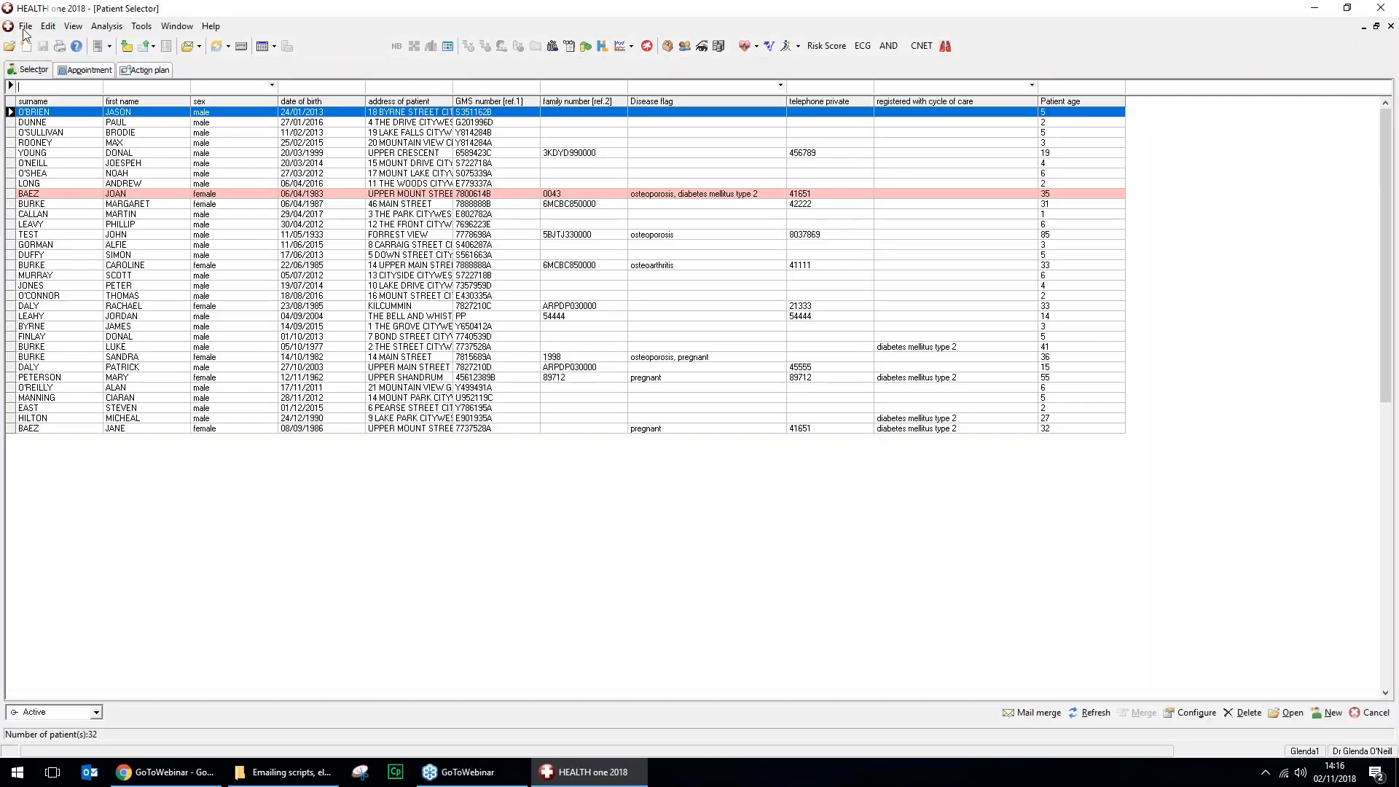
Open Template_eMailPrescription.cvs in the template editor through File > Open > Template.
click(26, 27)
mouse_move(146, 60)
click(328, 97)
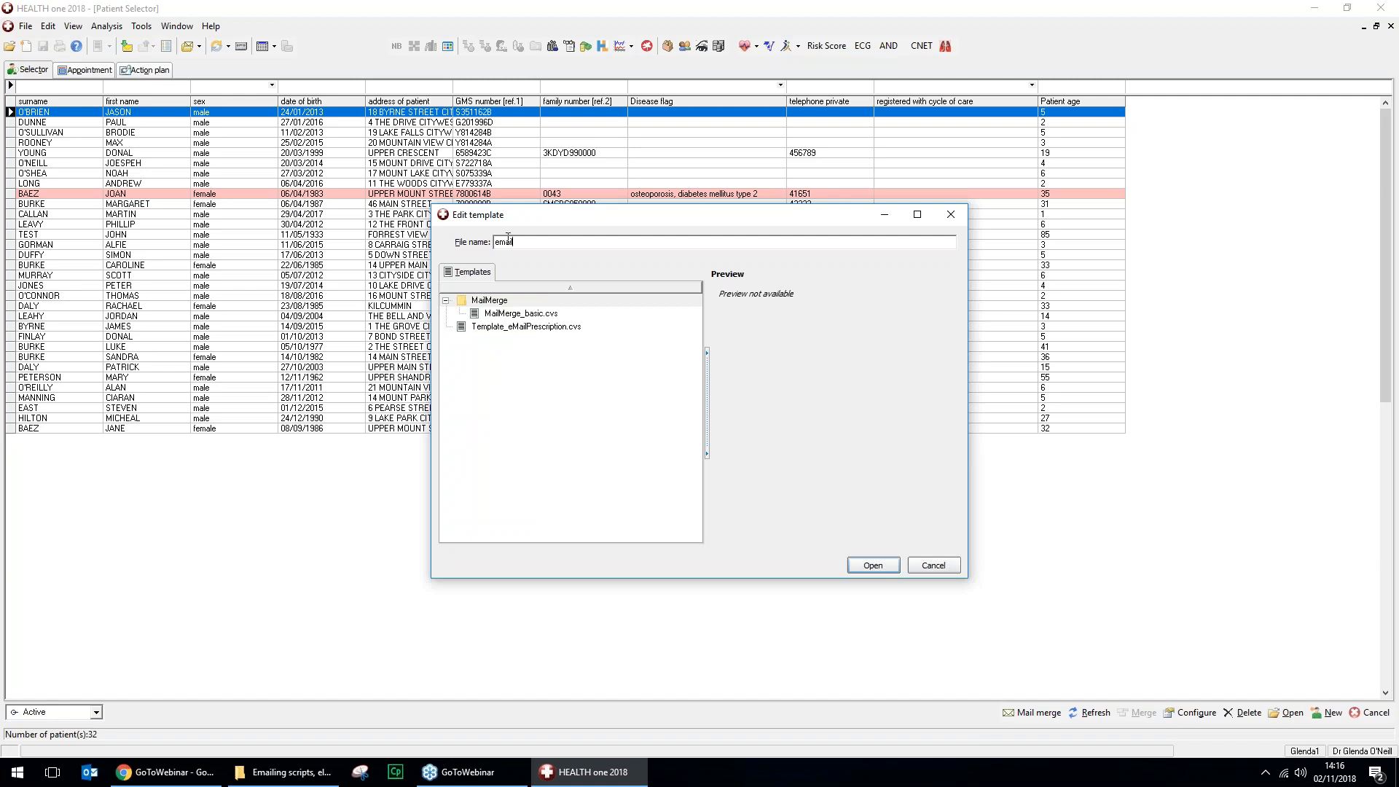
click(527, 328)
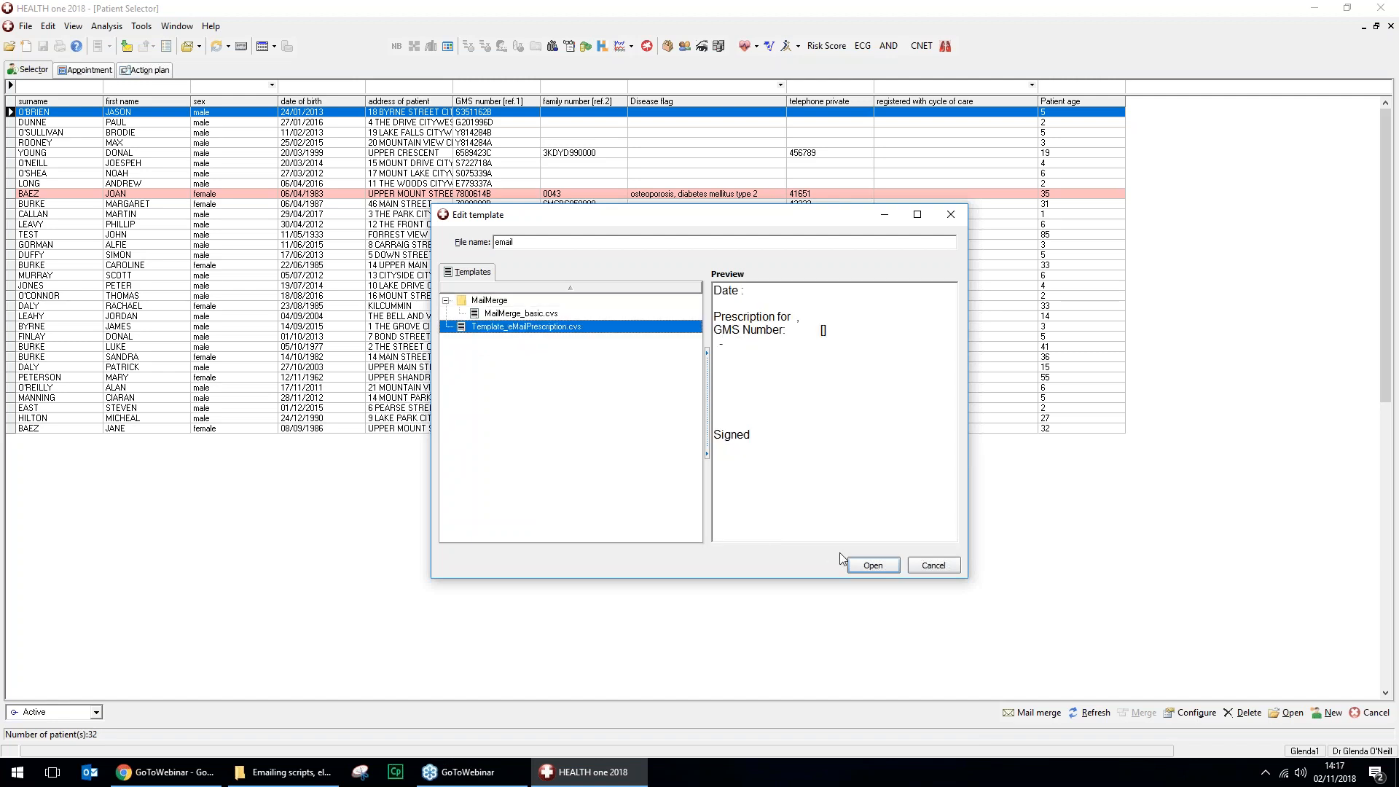
click(879, 568)
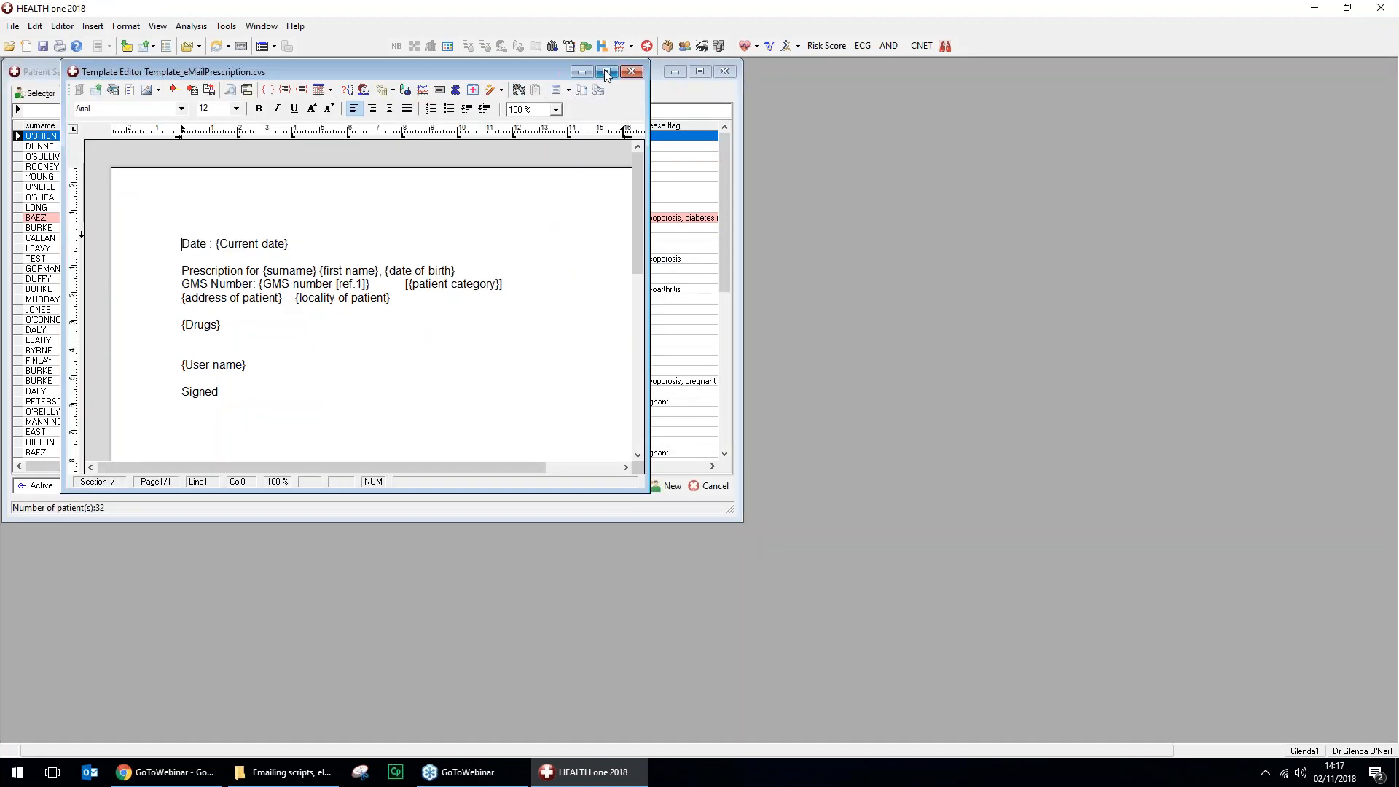
Insert the user signature below Signed in the template, then save it when closing the editor.
click(606, 70)
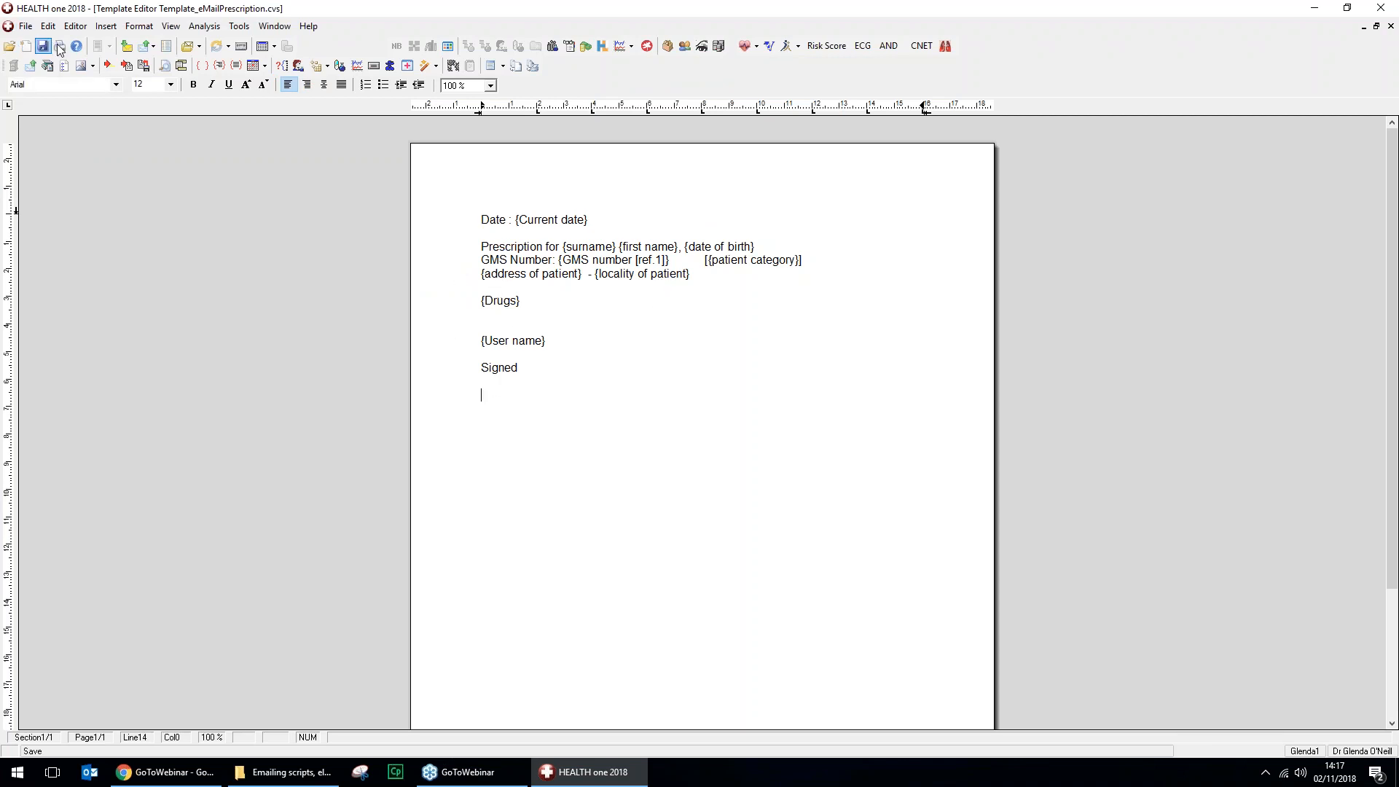
click(92, 65)
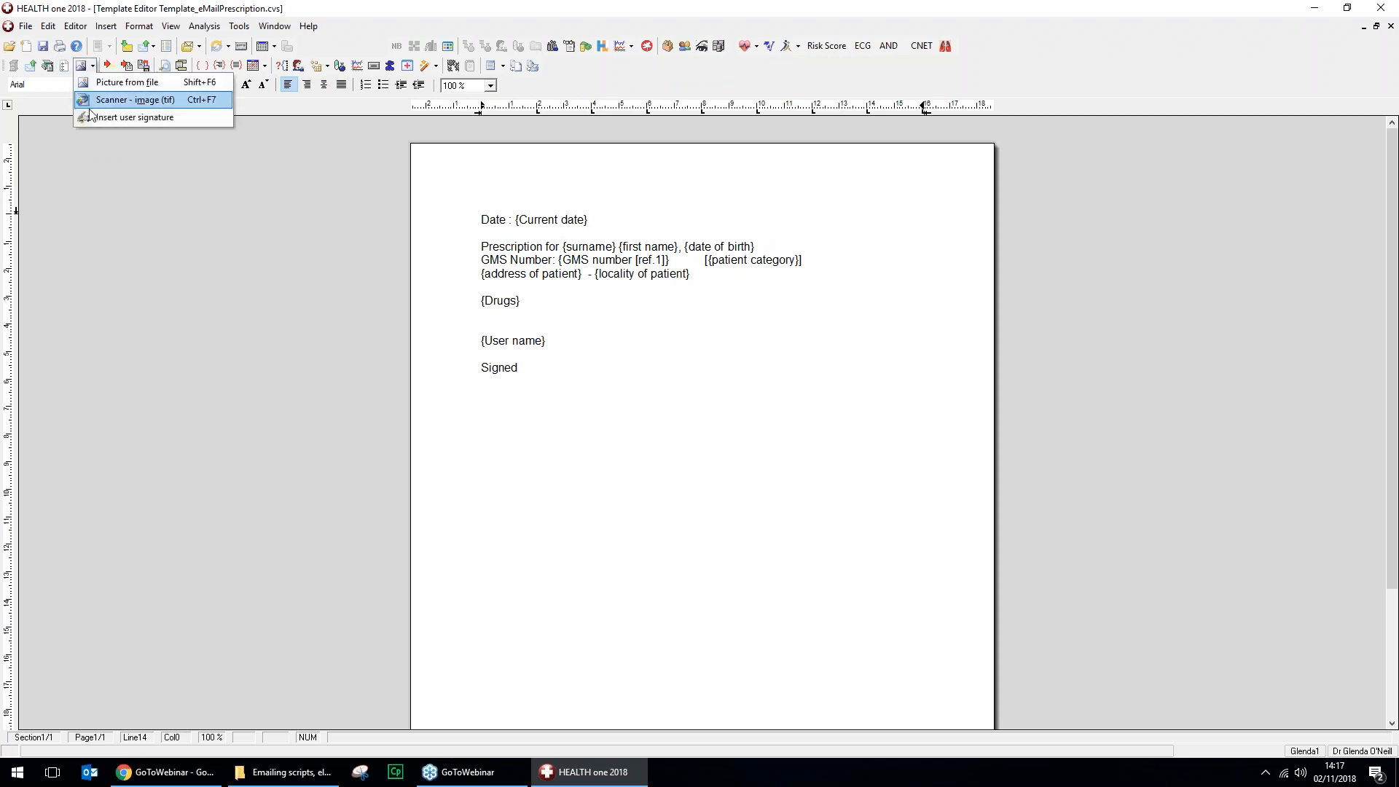
click(109, 100)
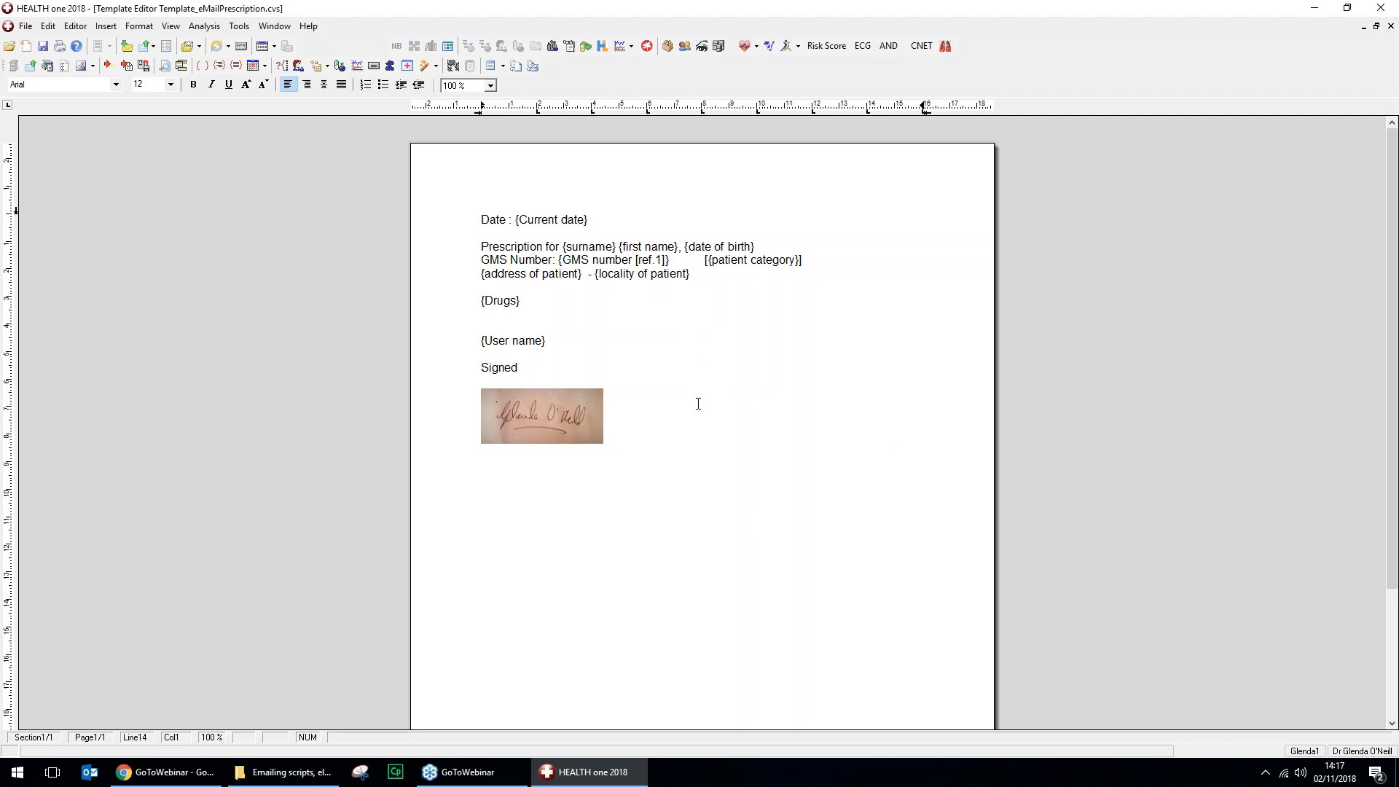
click(1391, 27)
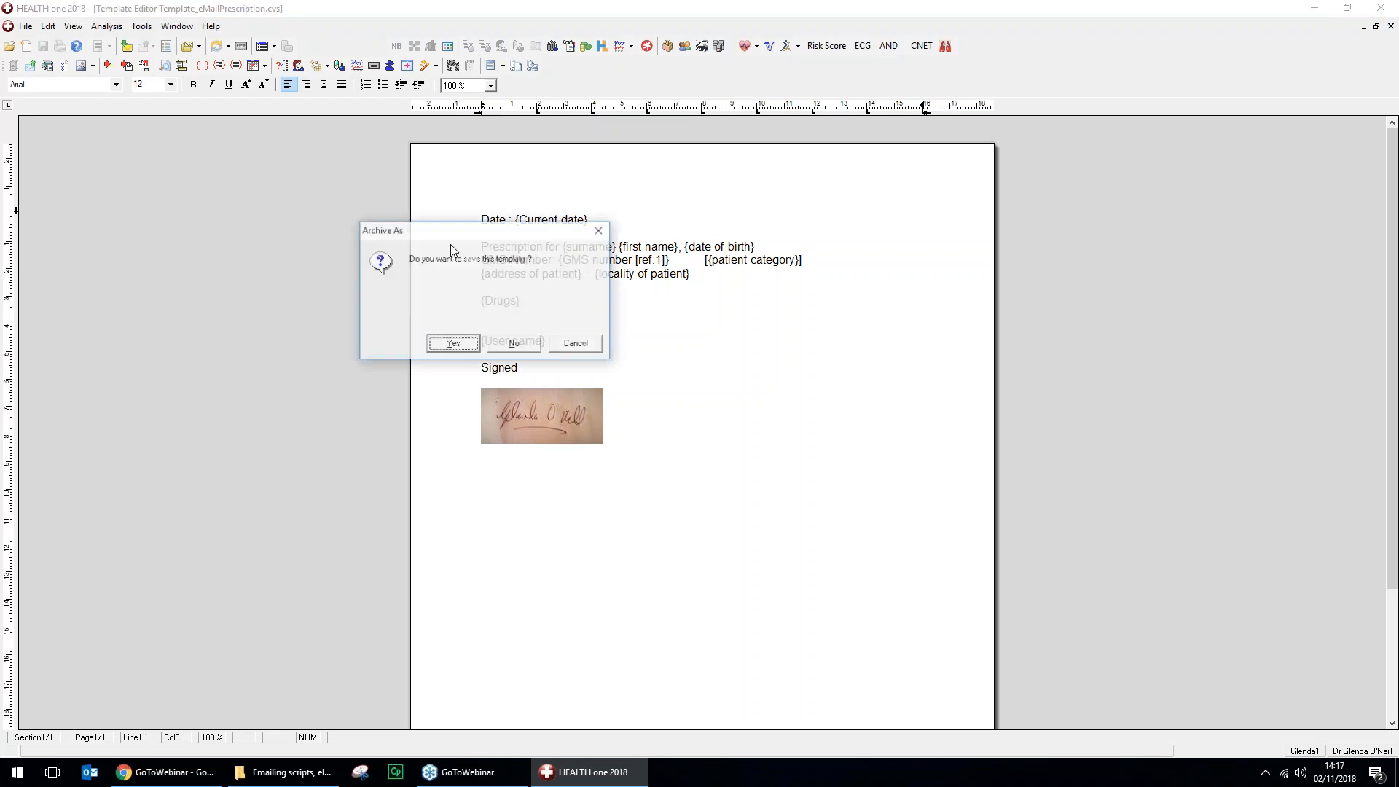
click(453, 344)
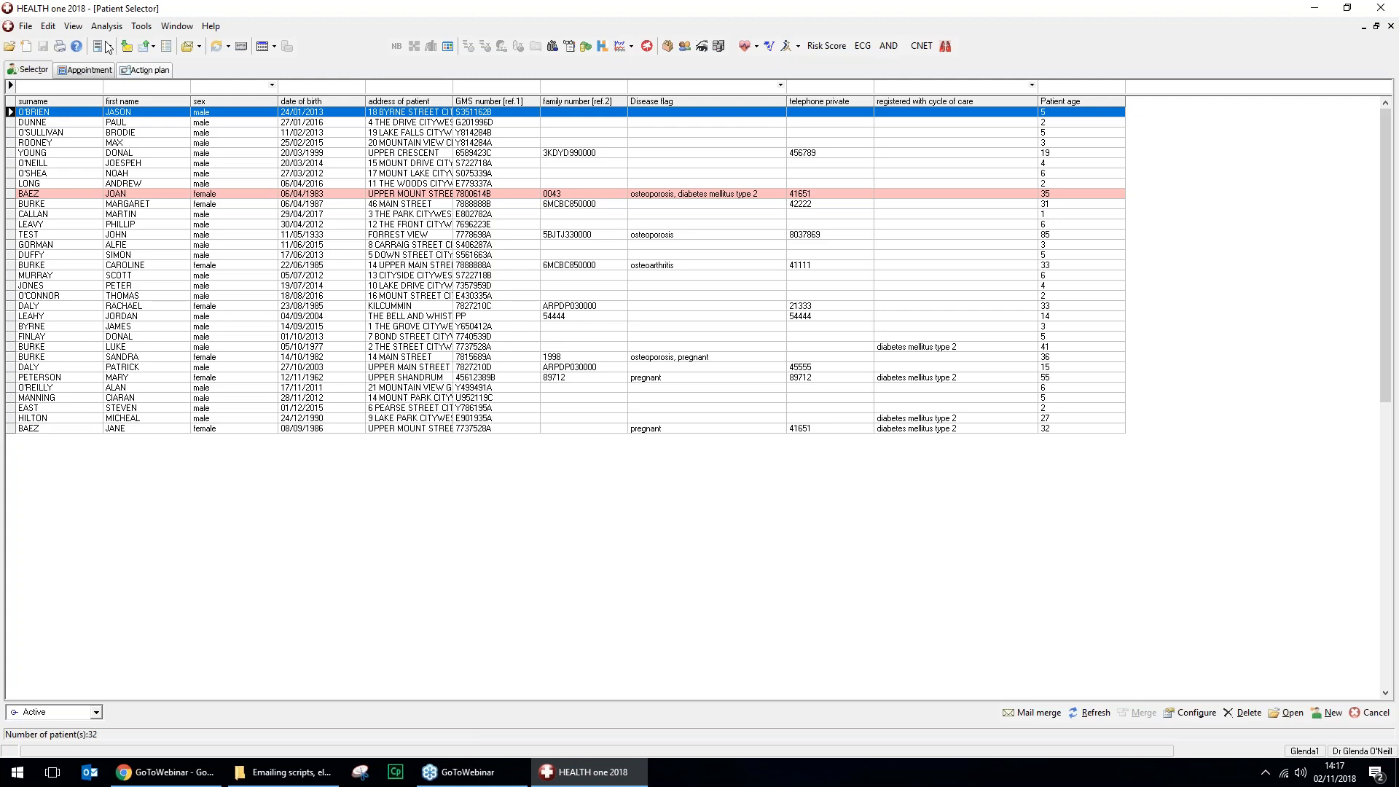
Tick Enable screen saver on the General page of Tools > Options, then close without saving.
click(140, 29)
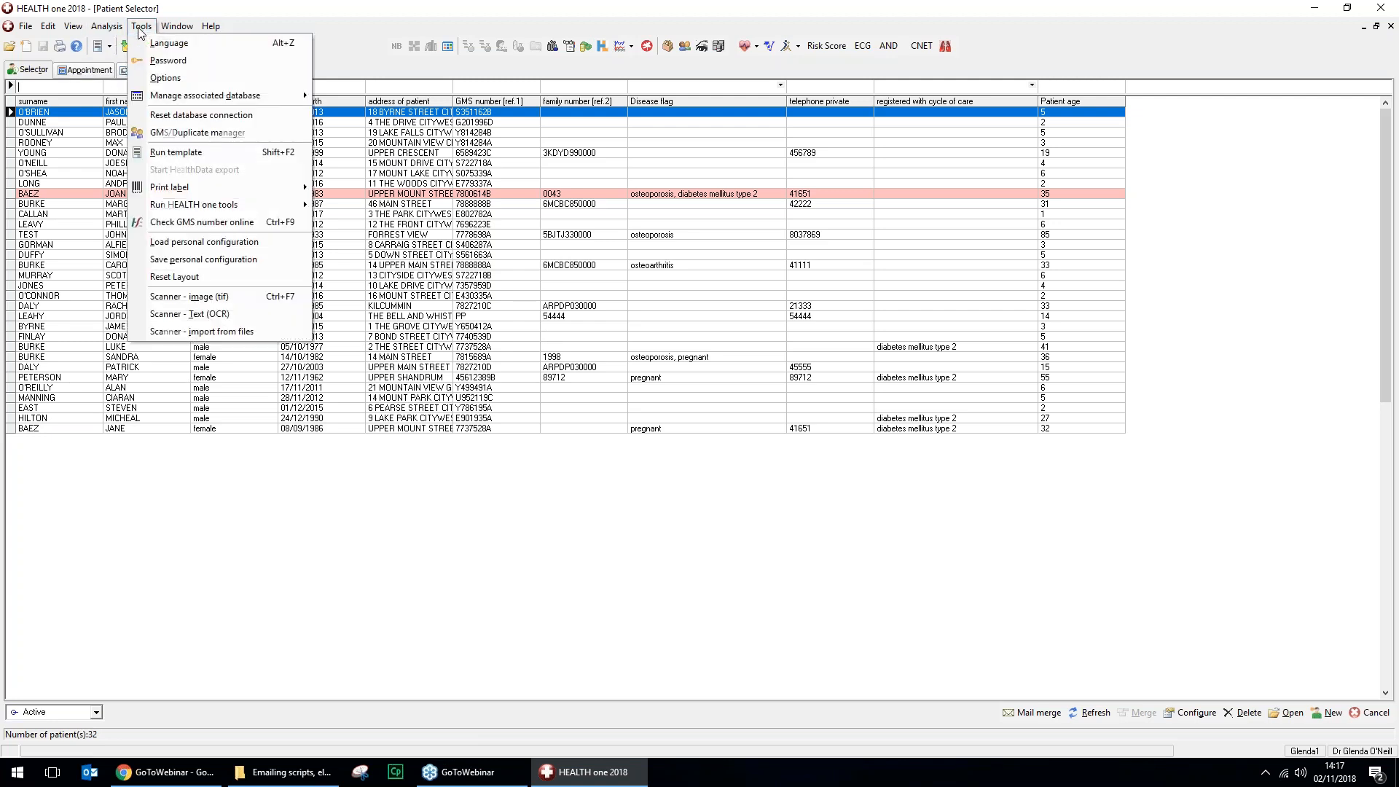
click(147, 81)
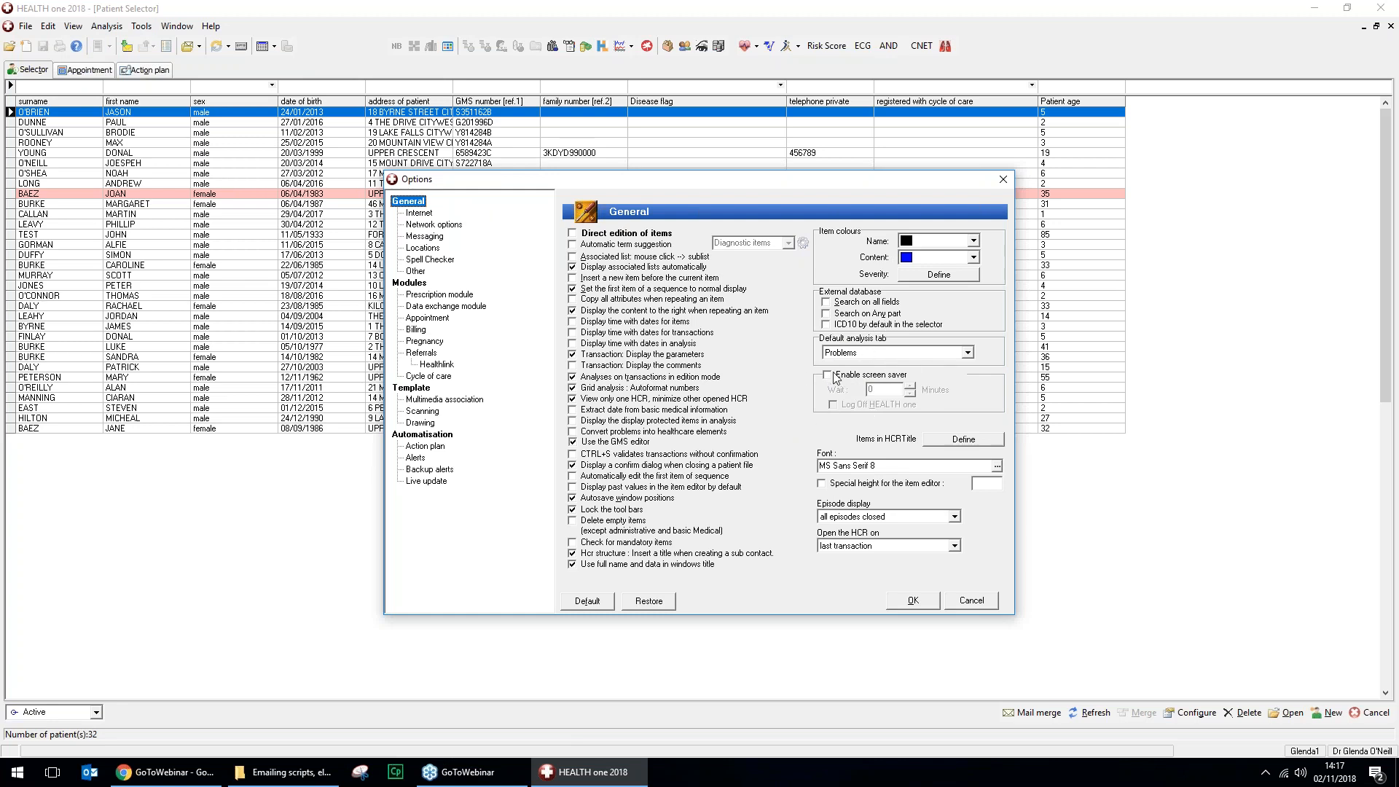
click(826, 375)
click(987, 601)
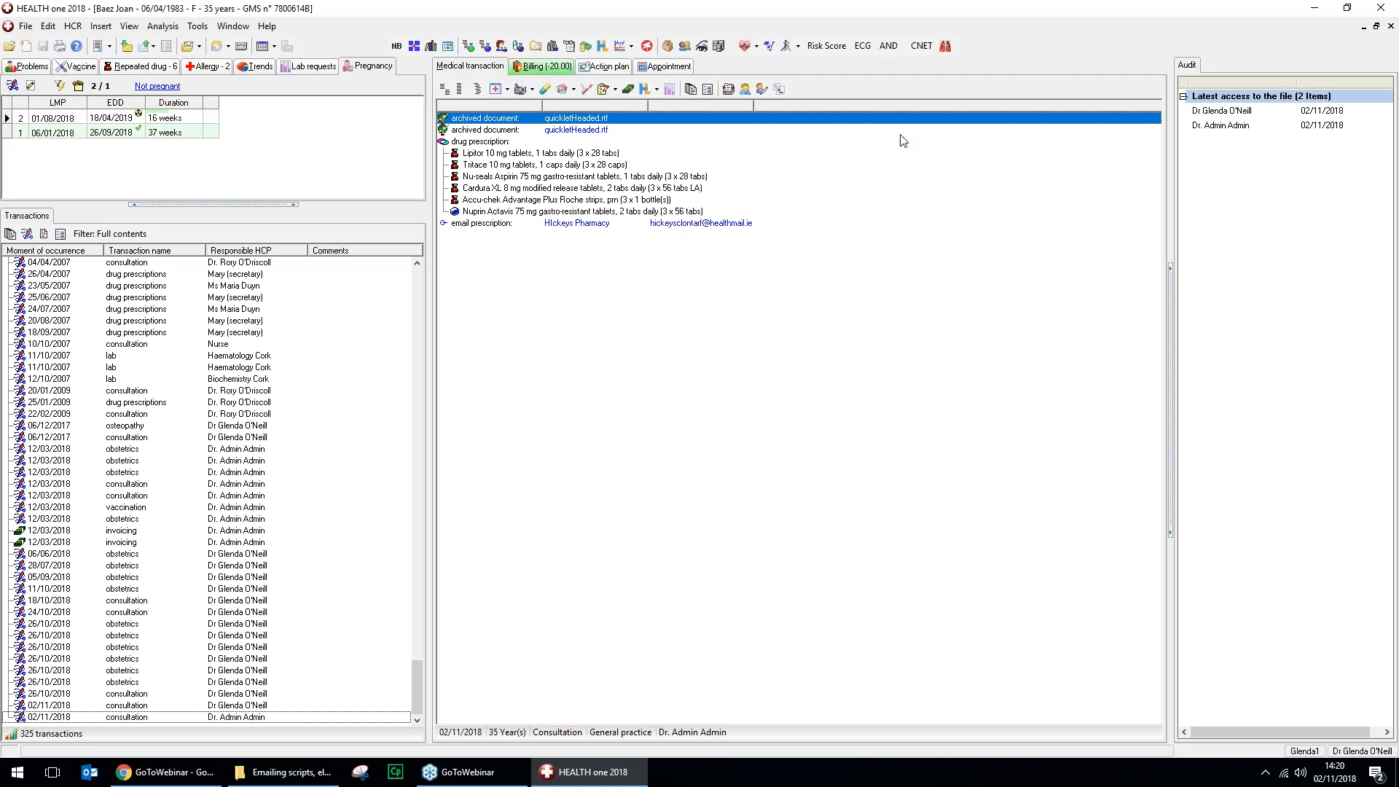
Close the open patient record window.
click(1391, 27)
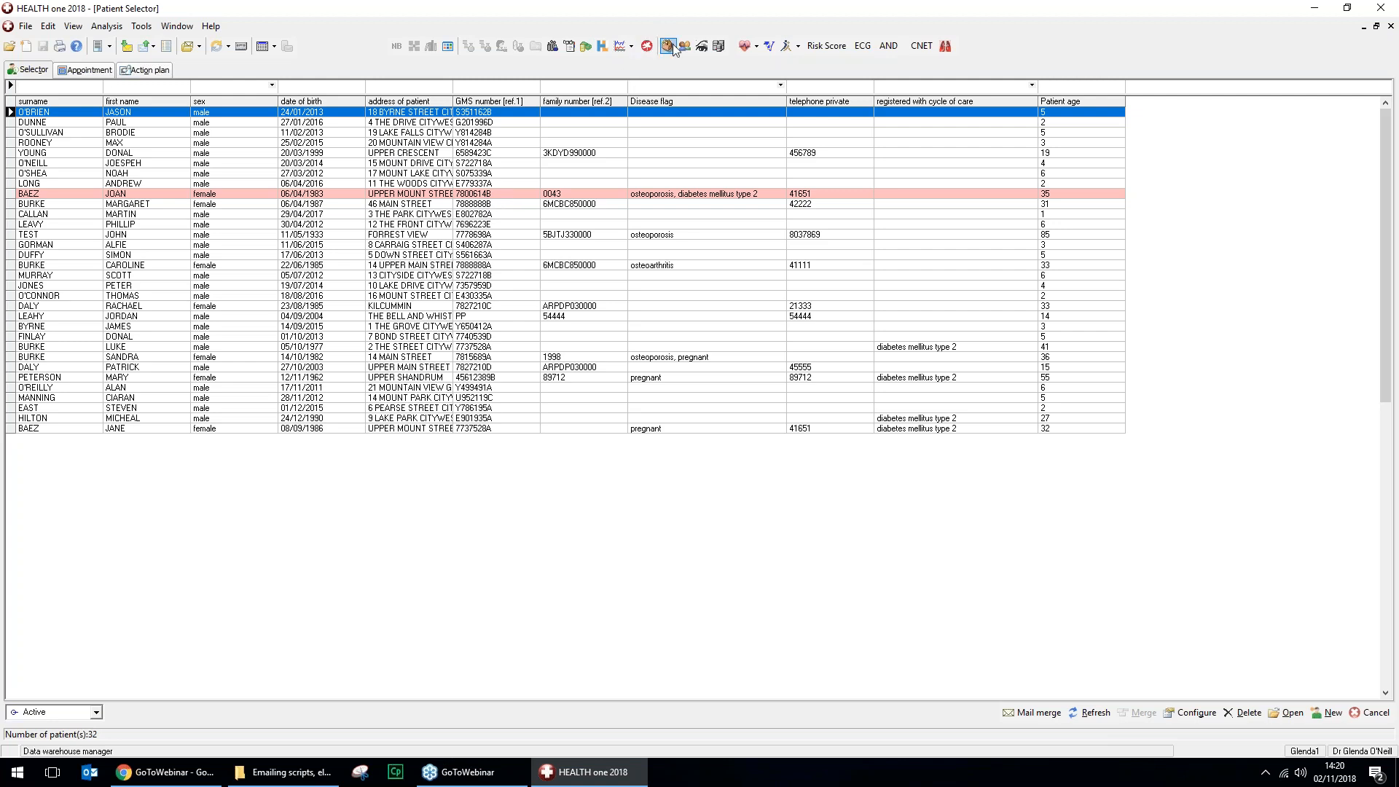
Exit HEALTH one, relaunch it and log in with the user name Admin.
click(1382, 9)
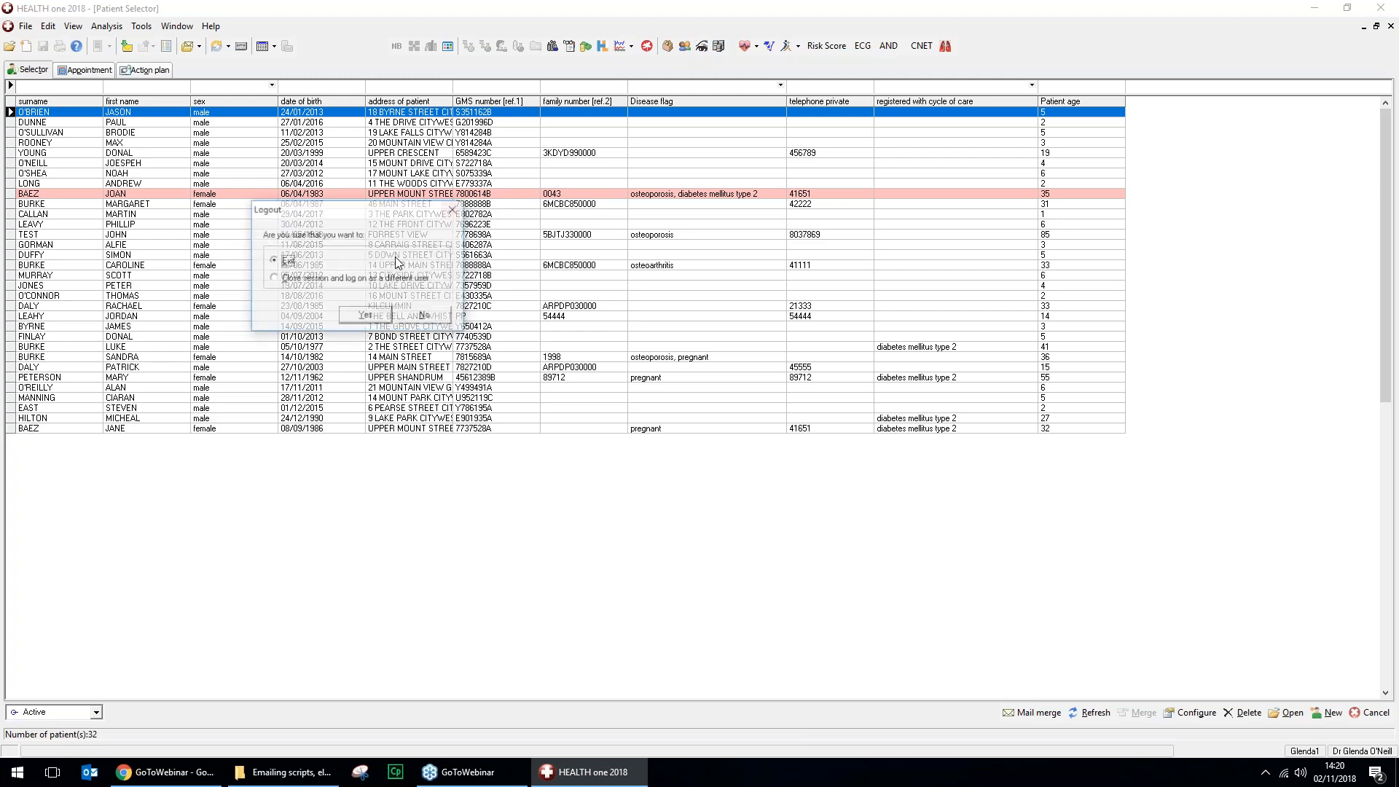
click(370, 320)
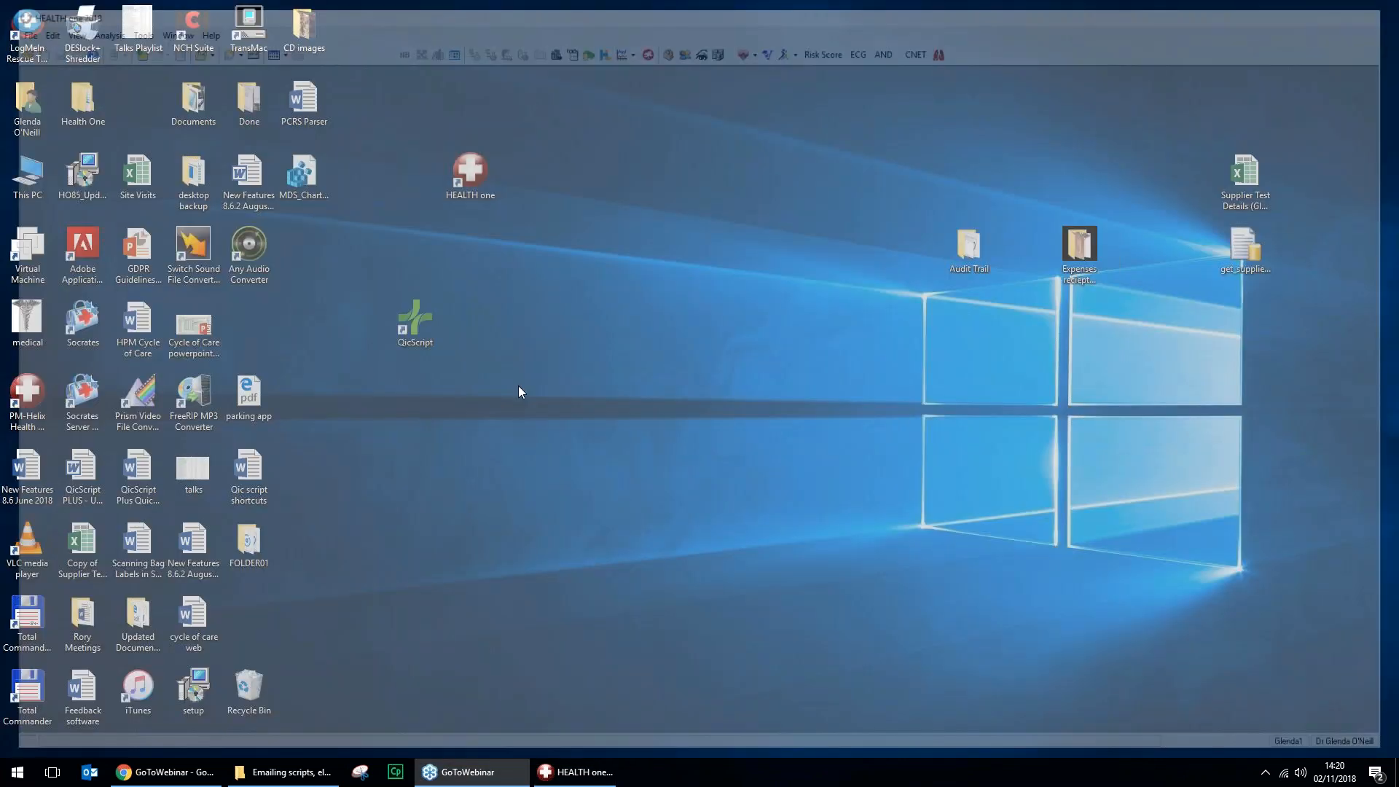
double_click(470, 174)
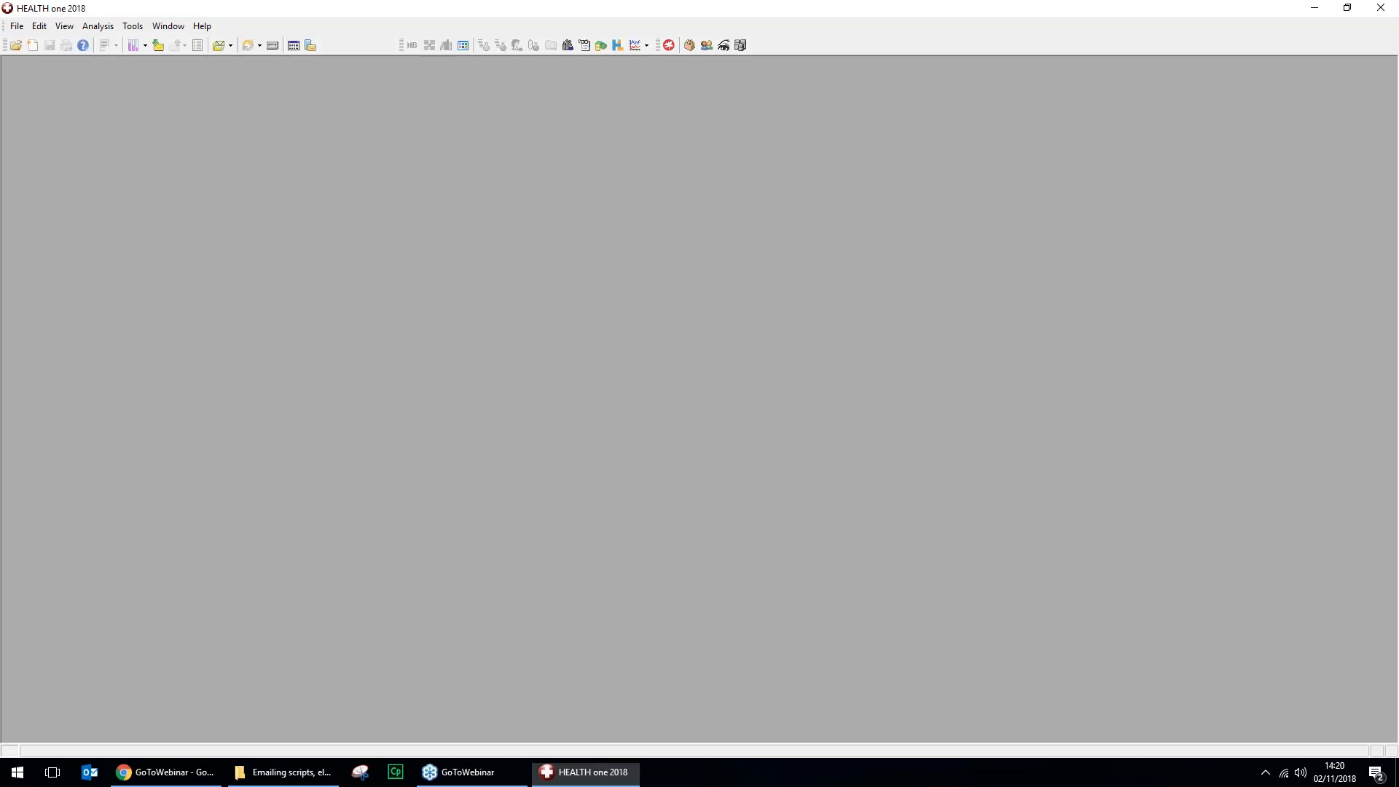
drag(304, 177, 148, 60)
text(Admin)
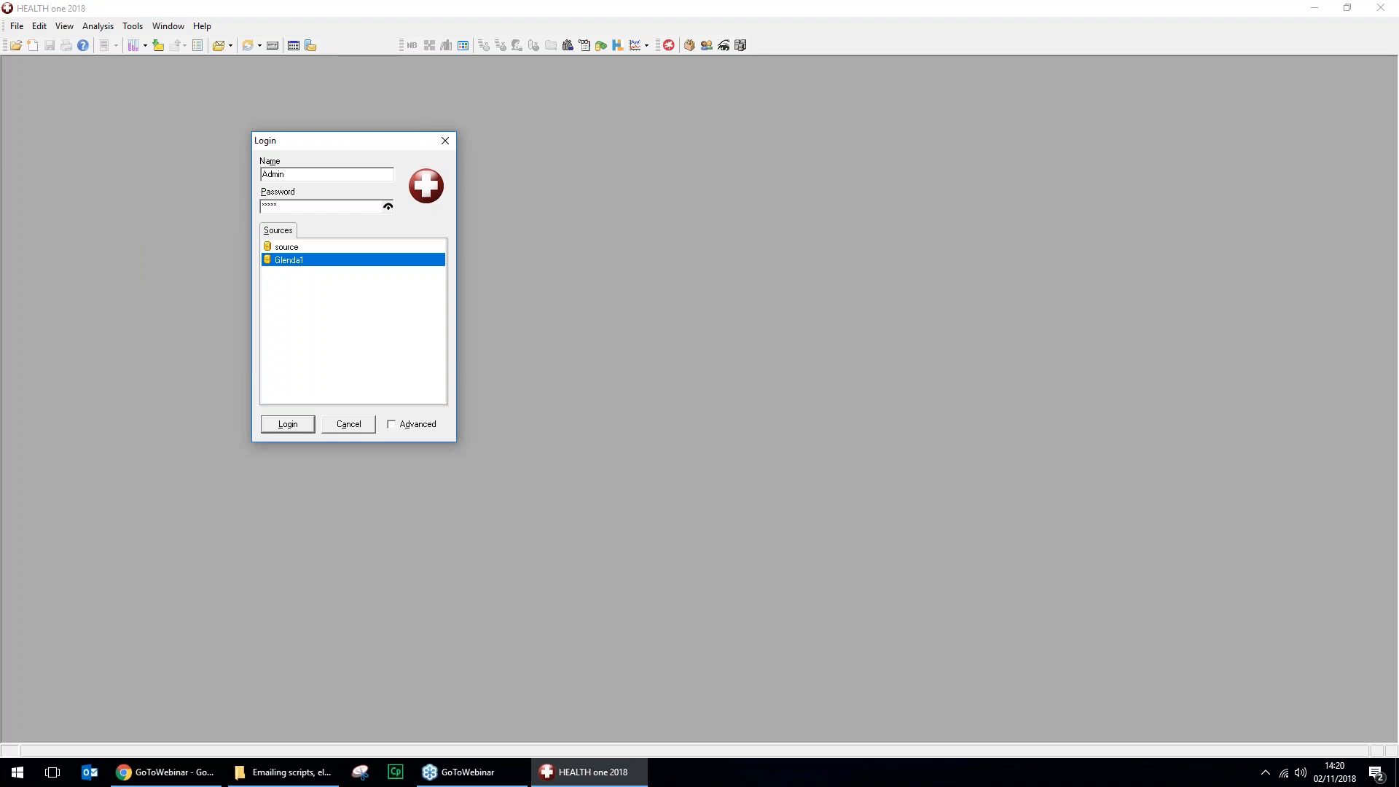
click(281, 426)
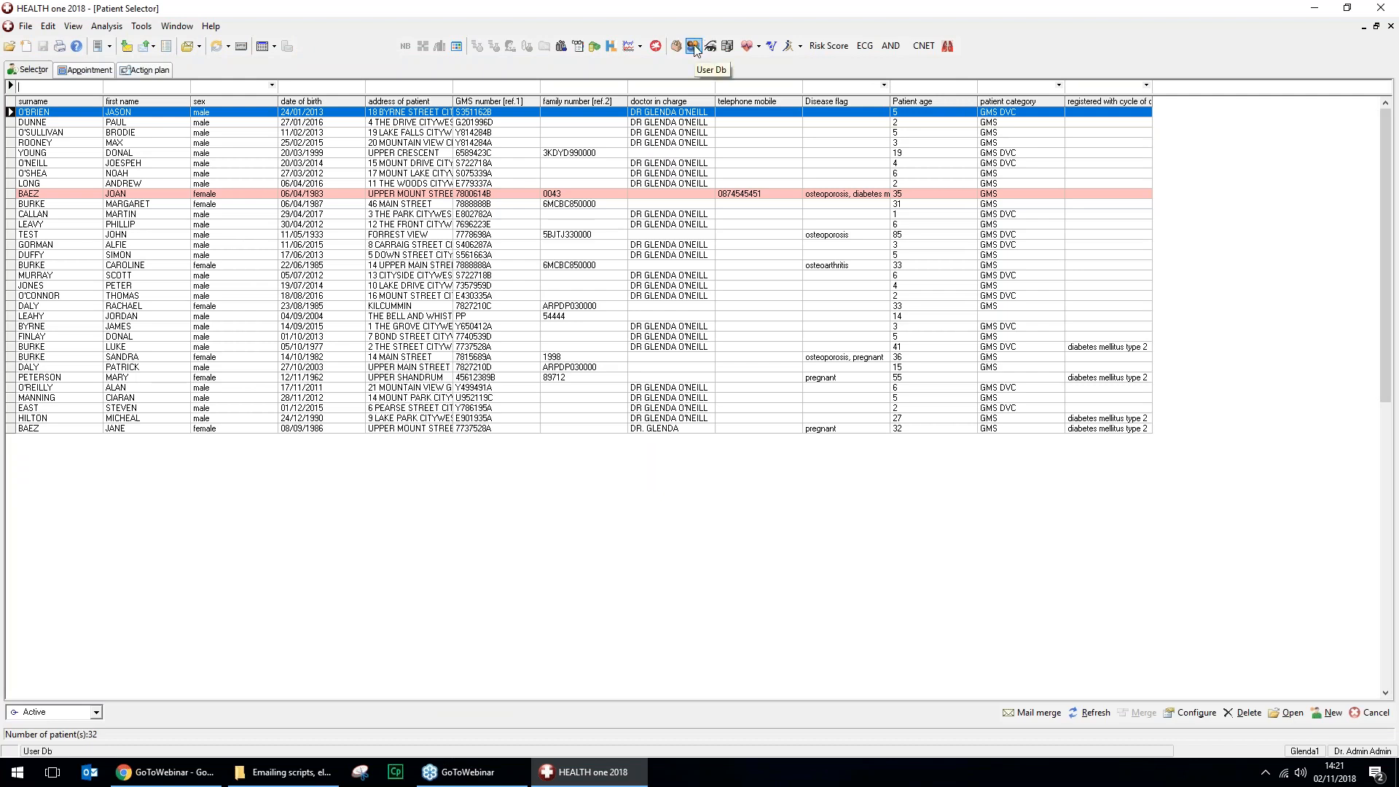
In the User Db editor, expand the test node and open Tools > Account policy.
click(694, 48)
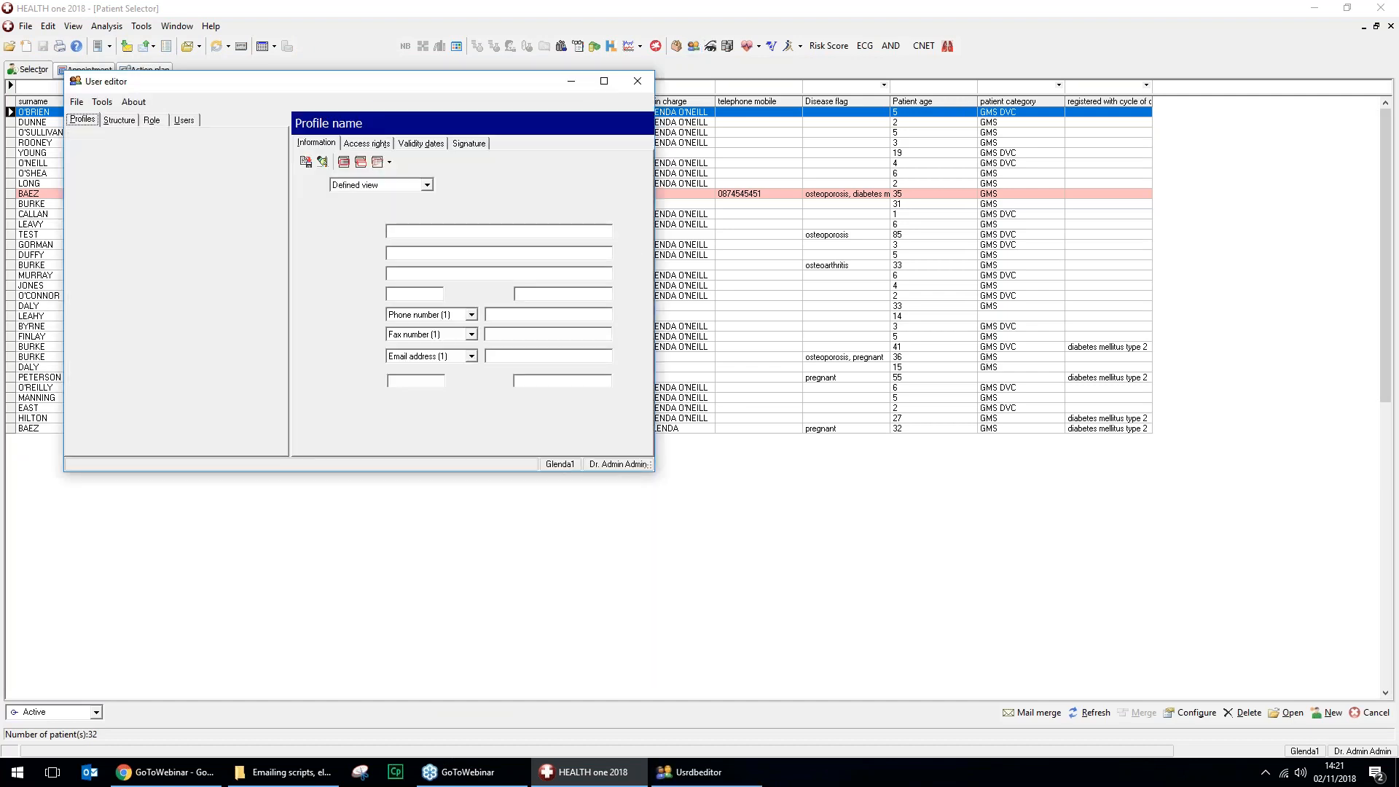
click(75, 137)
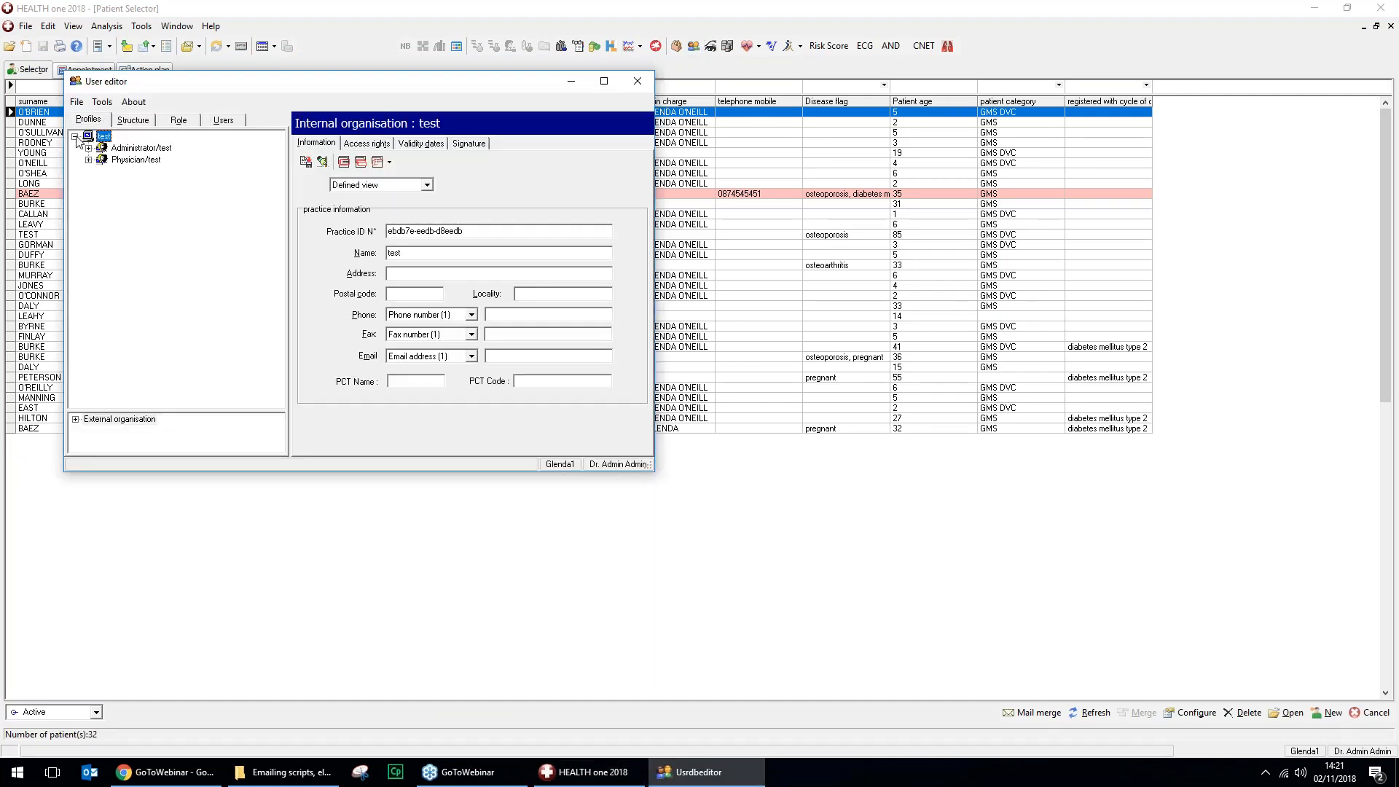
click(102, 102)
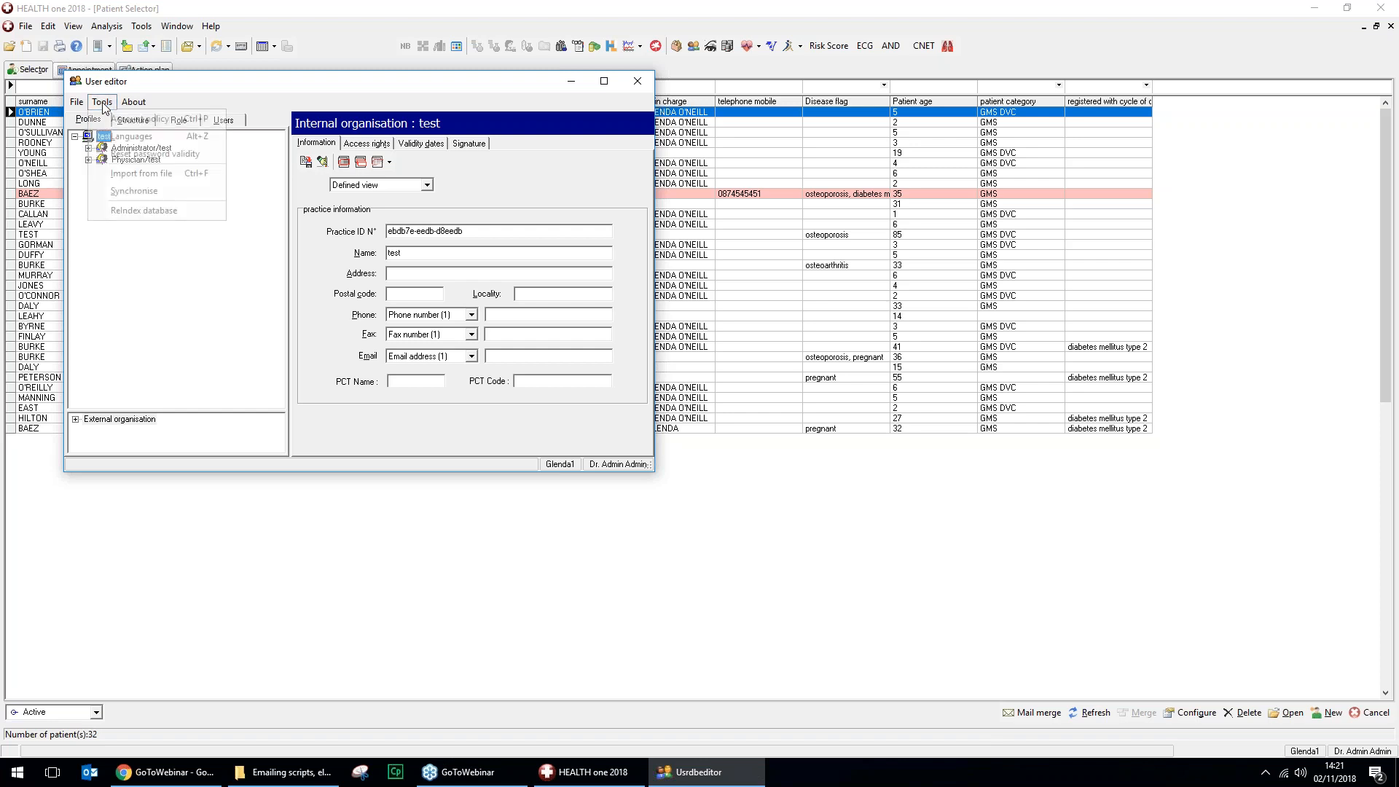
click(146, 119)
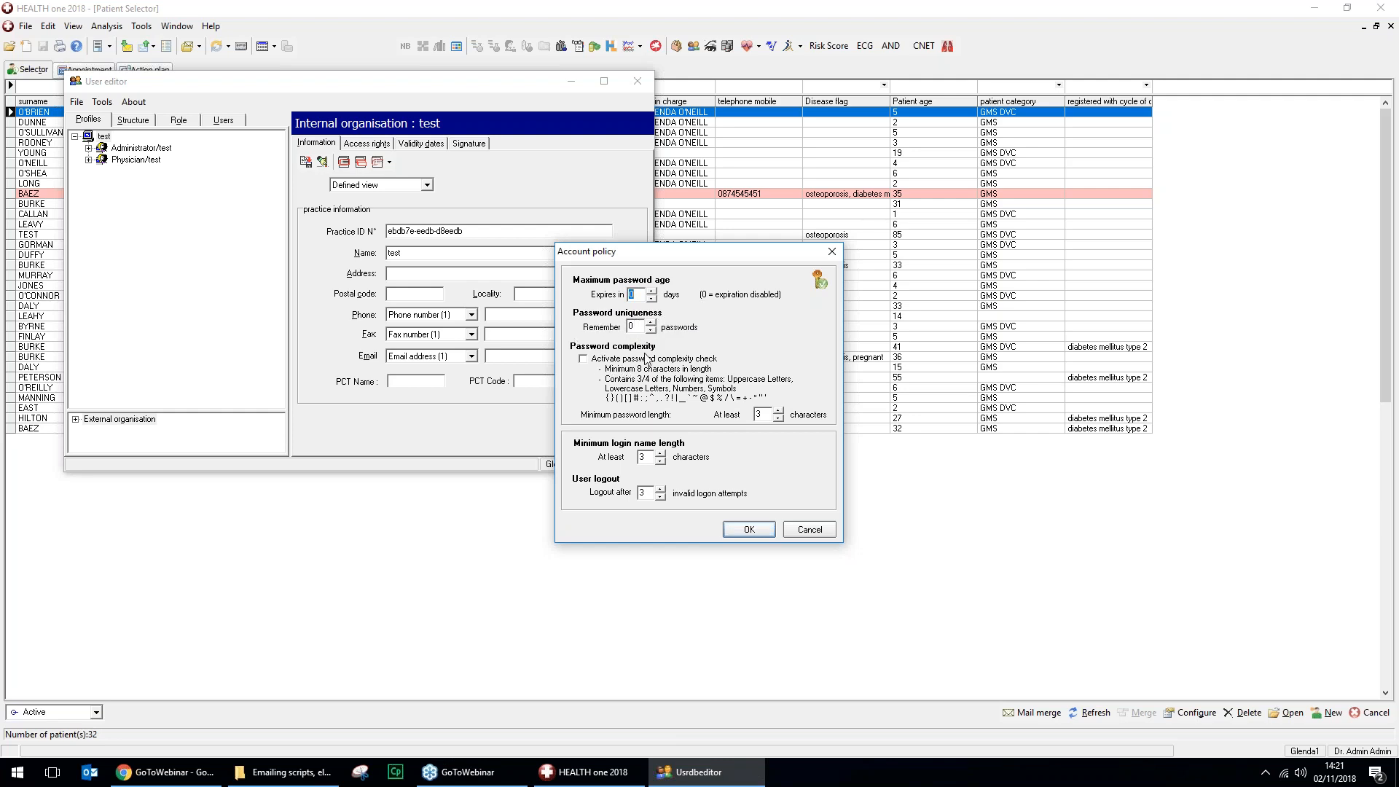
Tick the password complexity check in Account policy, then untick it so it stays off.
click(583, 359)
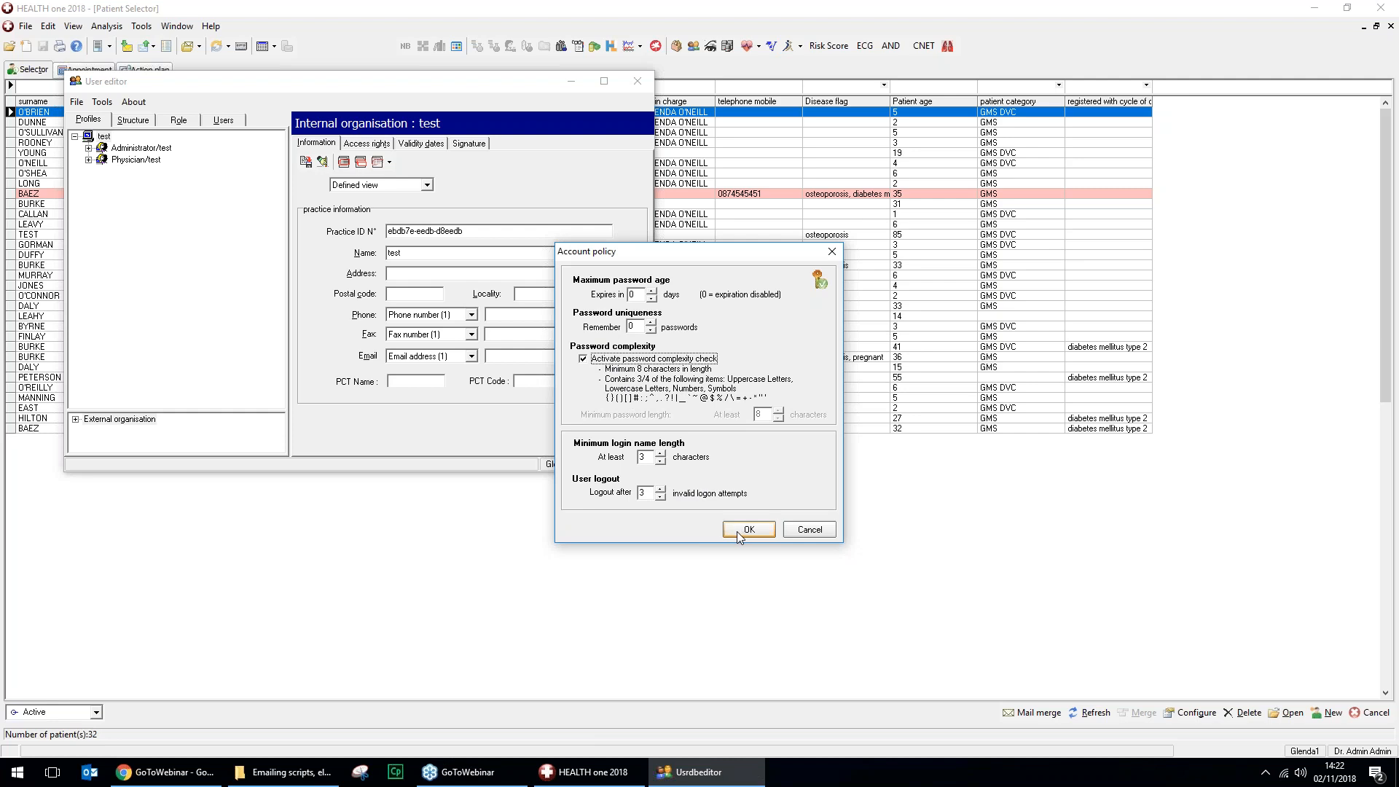
click(582, 360)
Cancel the account policy changes and reopen the pink-flagged female patient's file.
click(809, 529)
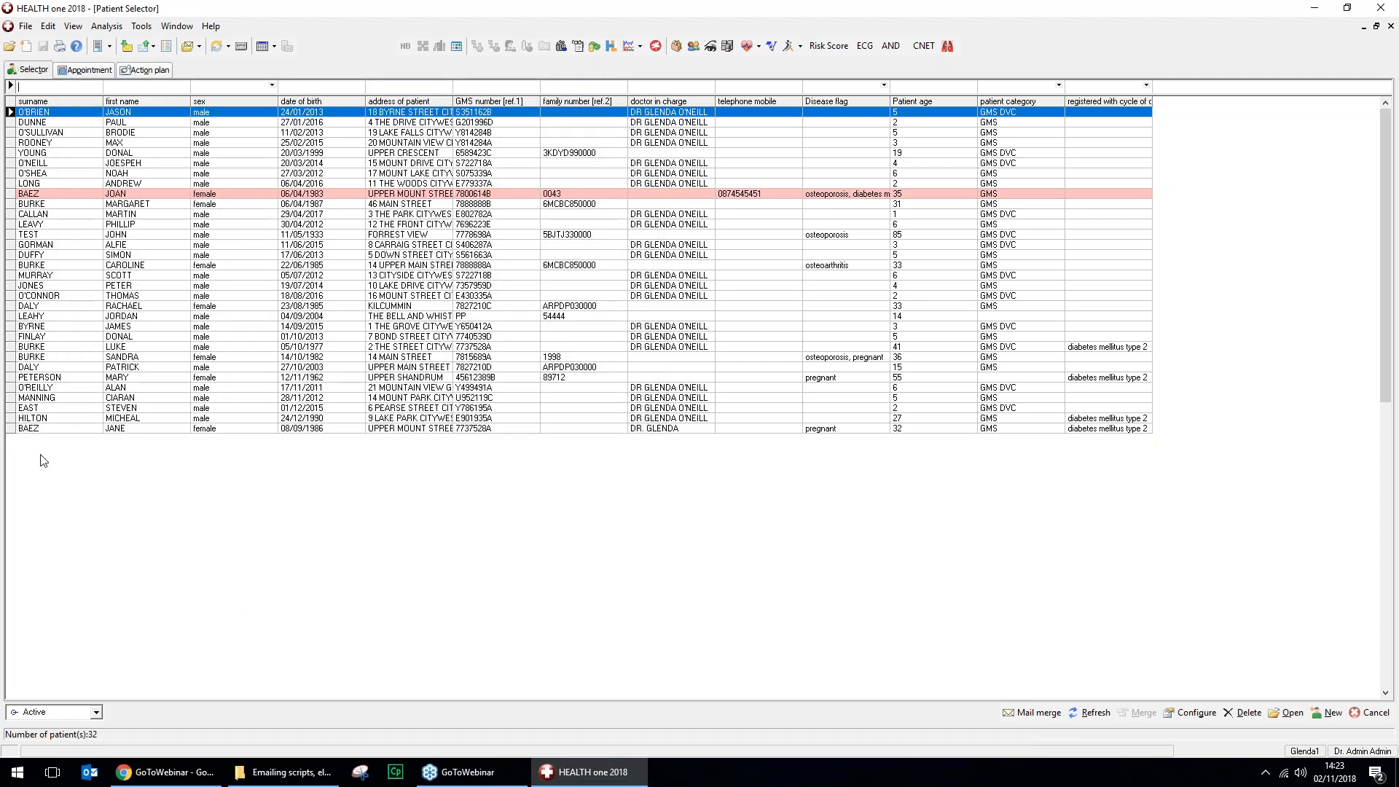
double_click(138, 194)
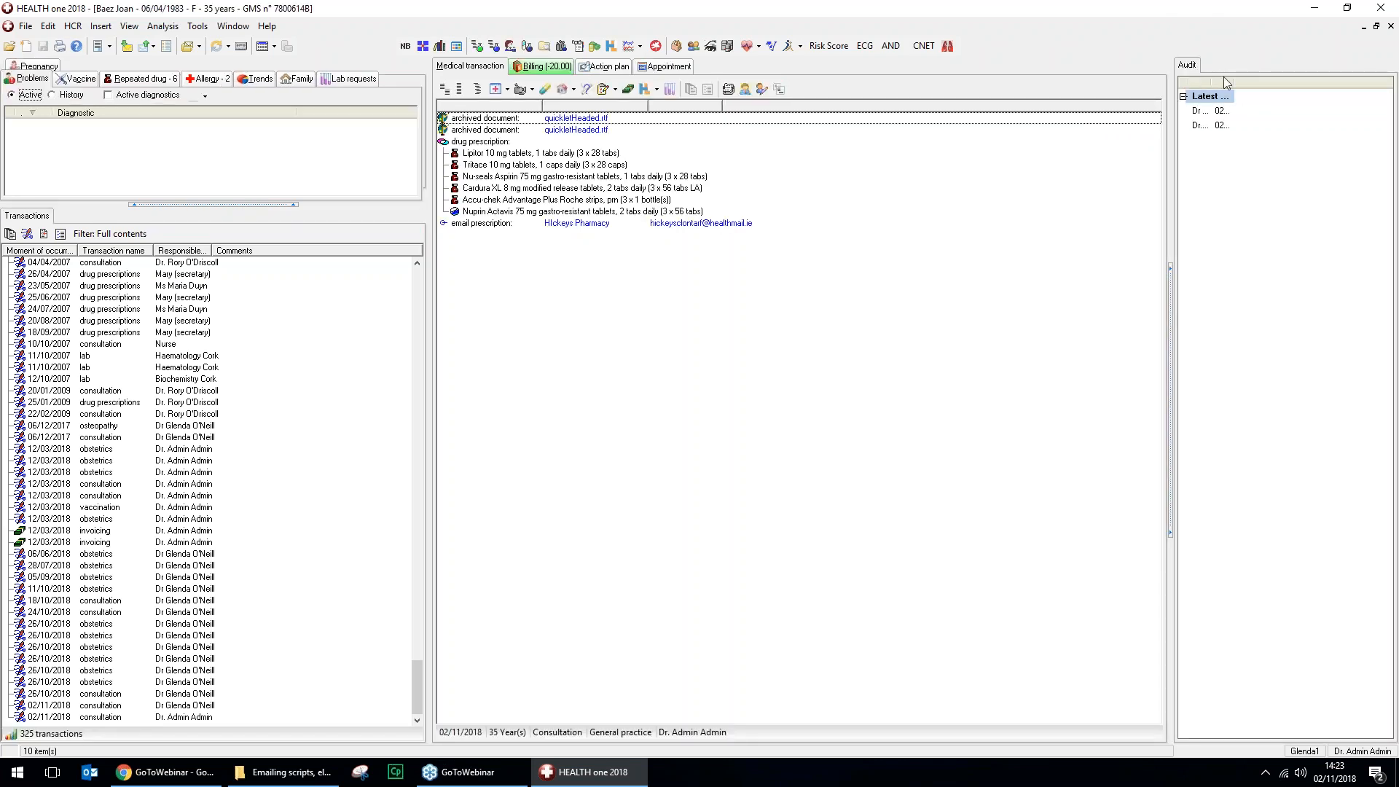
Widen the Audit column to show the two latest-access entries dated 02/11/2018.
double_click(1231, 83)
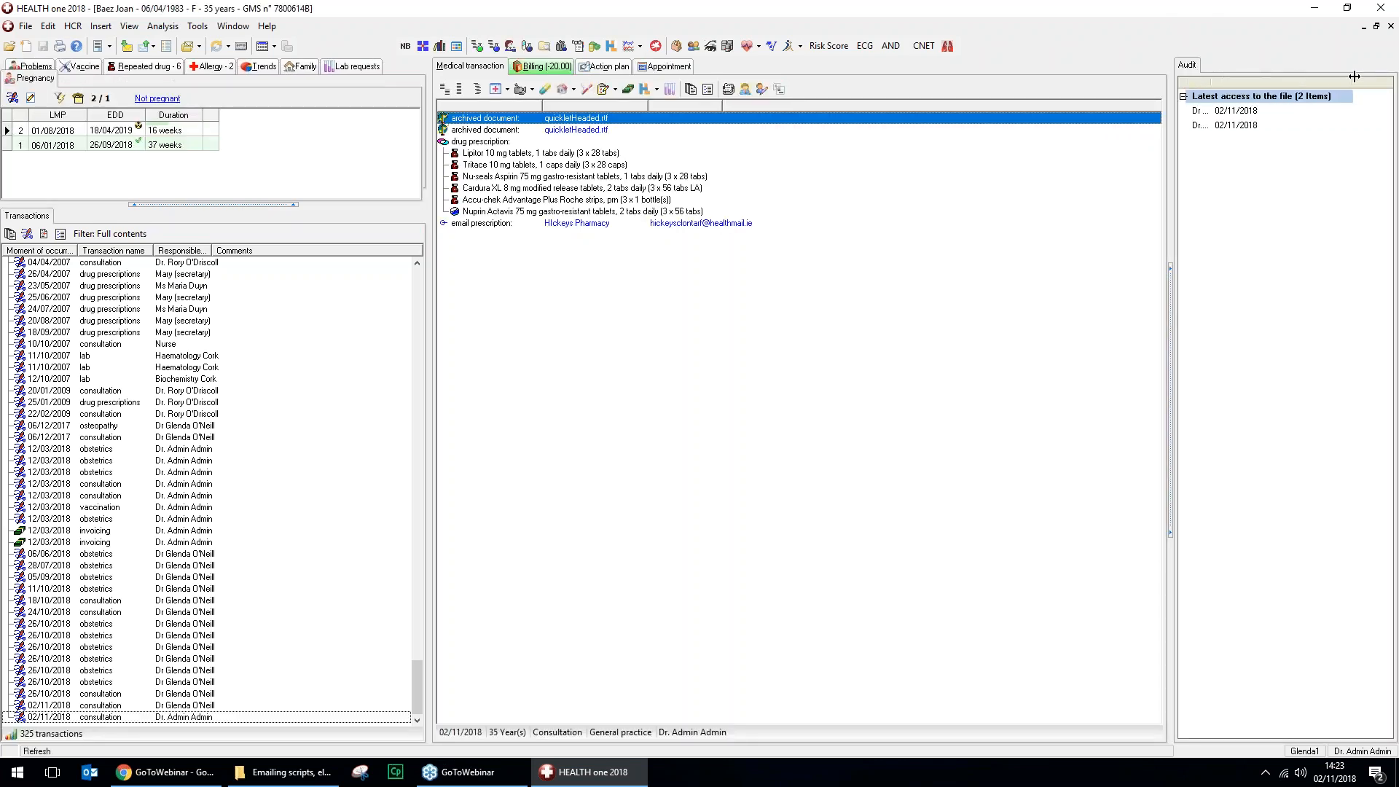
click(1209, 81)
drag(1209, 82, 1260, 80)
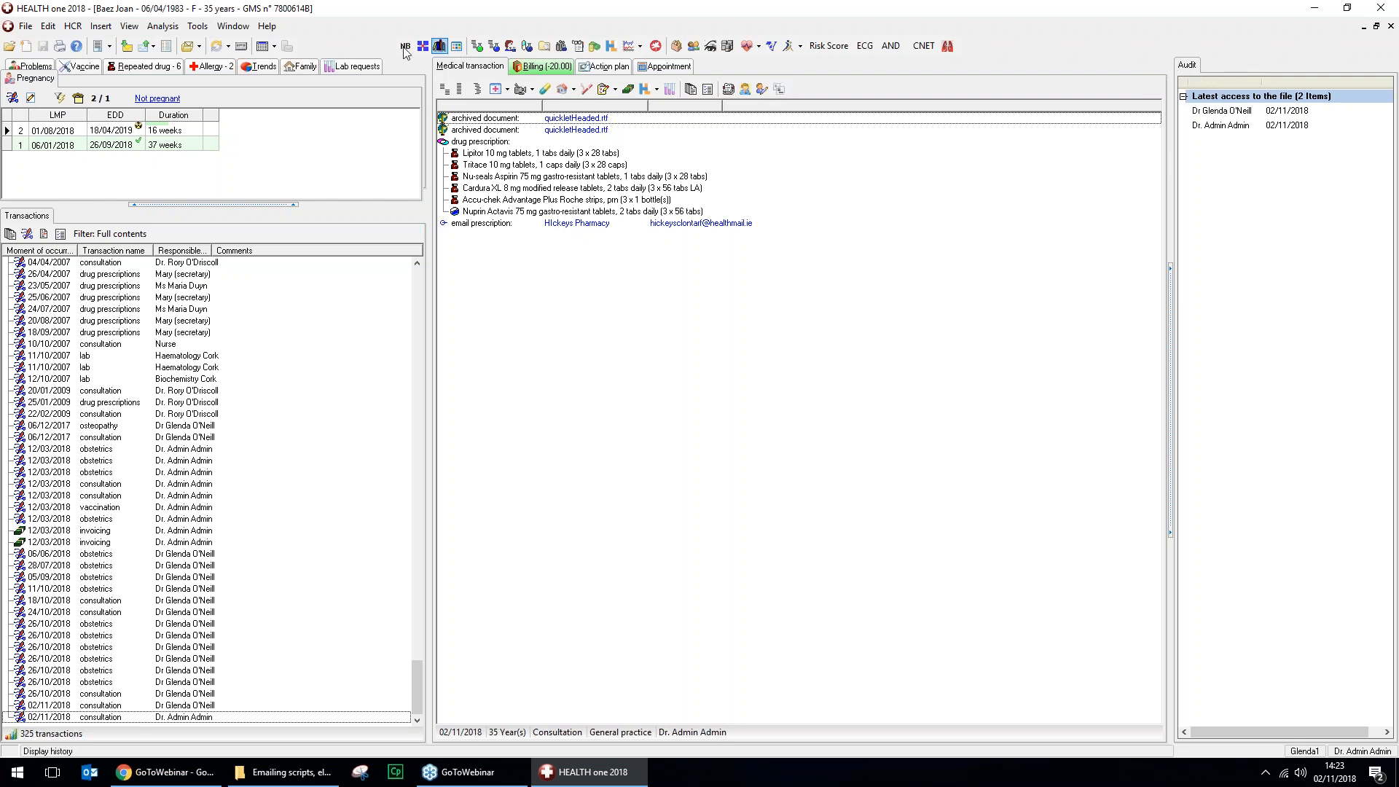
click(129, 25)
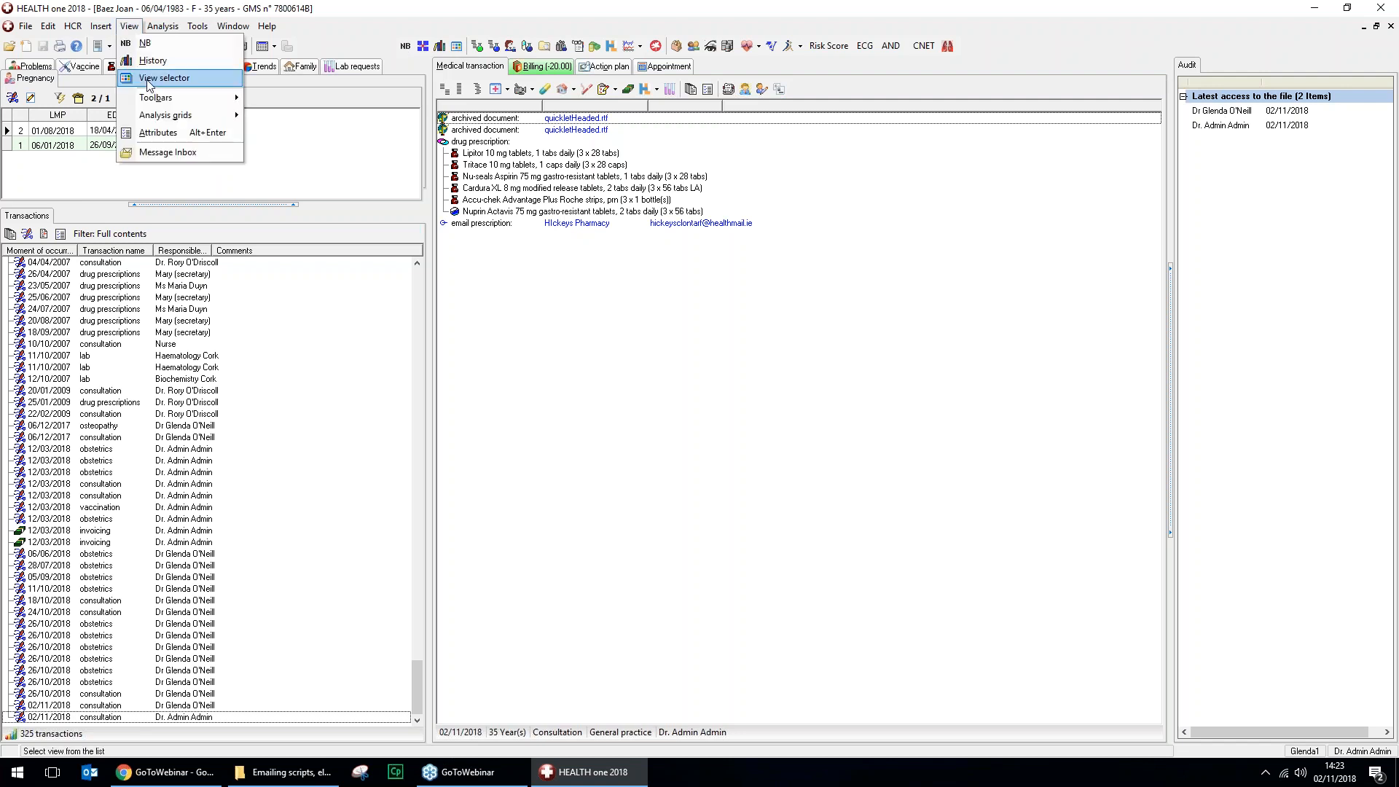
click(149, 78)
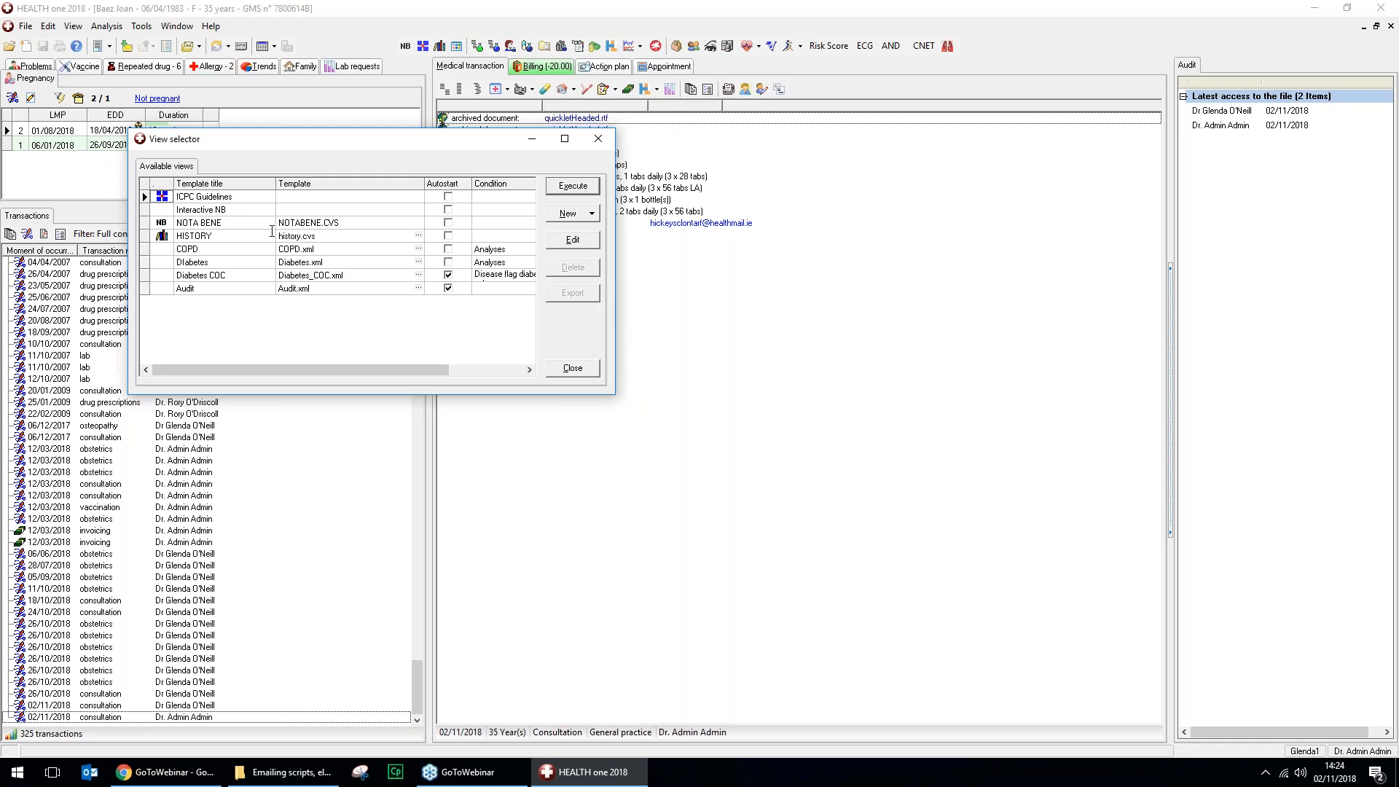
click(579, 373)
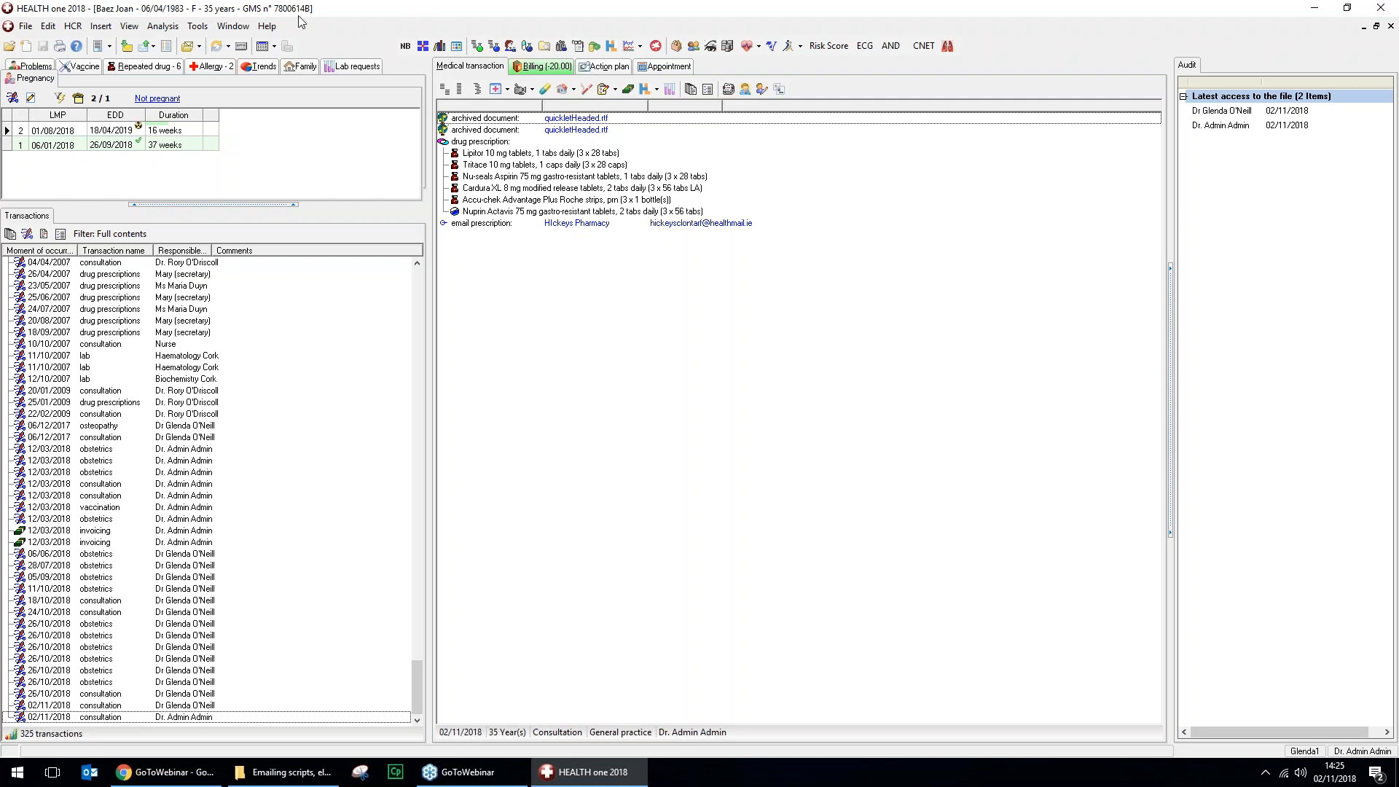
click(129, 29)
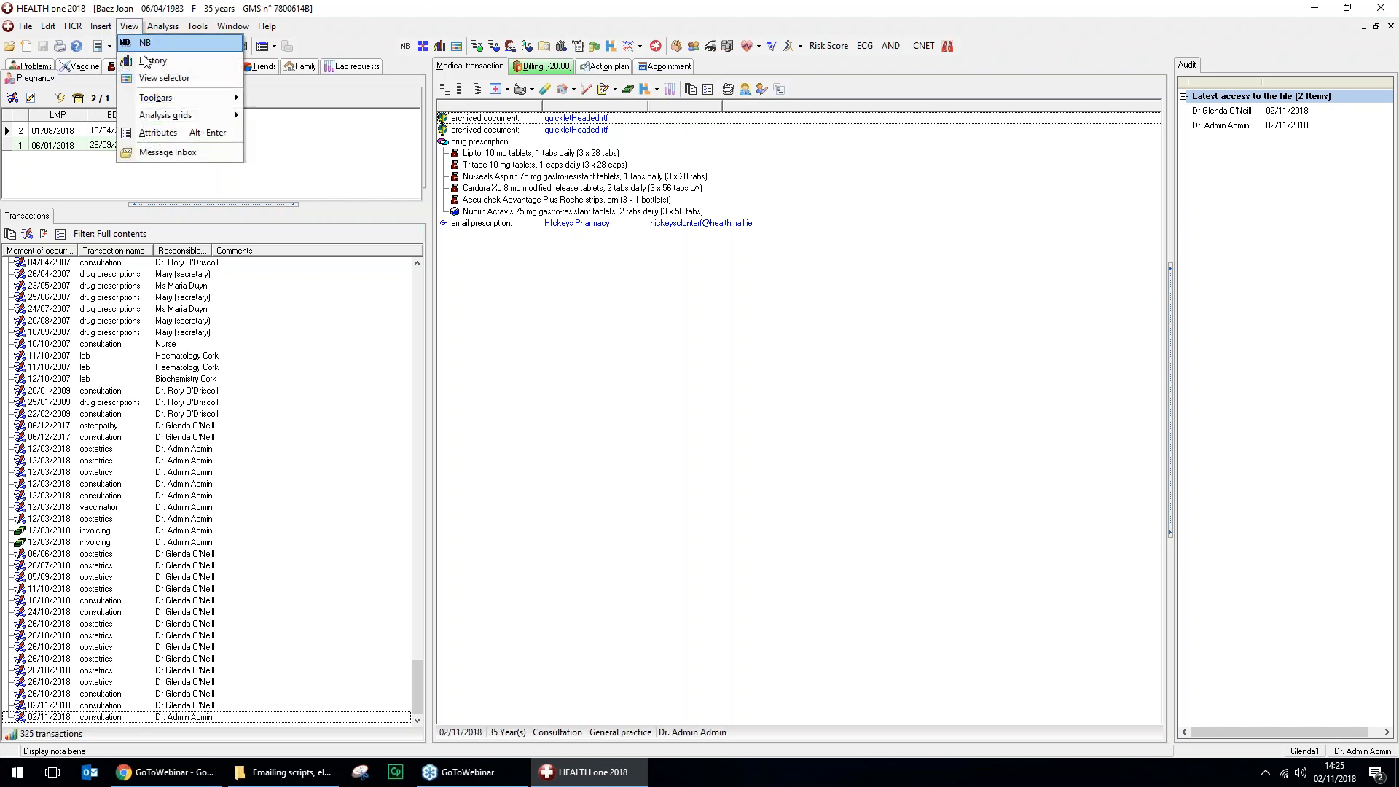
click(159, 78)
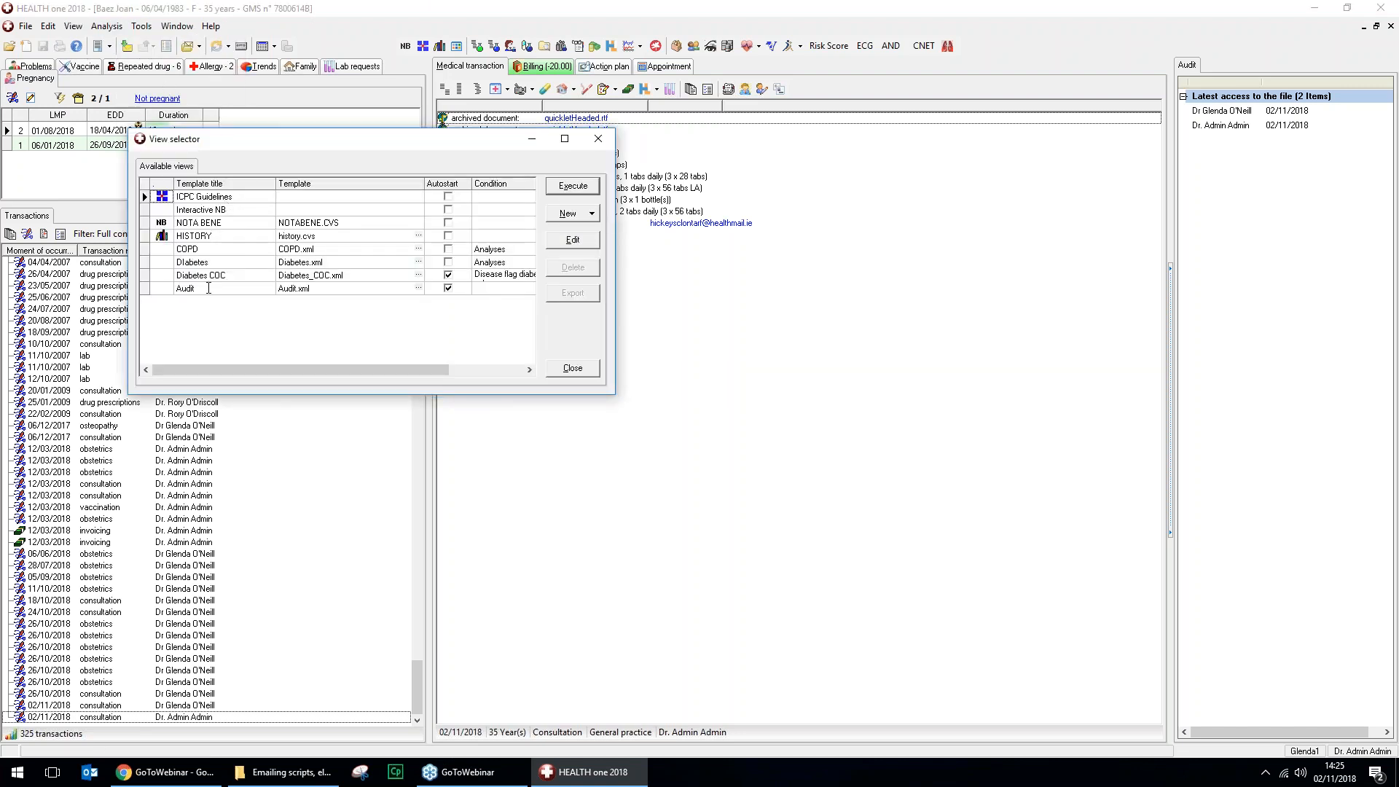
click(575, 370)
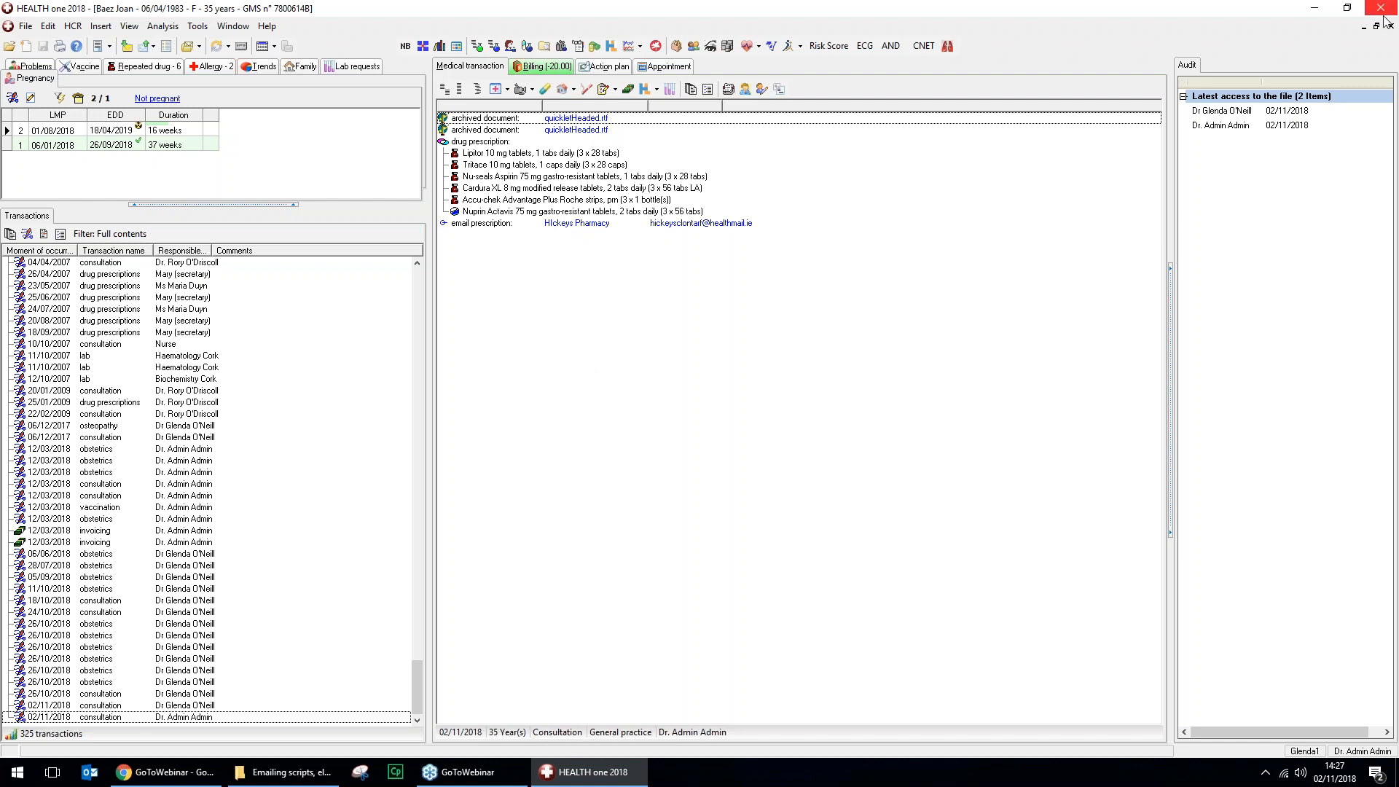
click(1381, 42)
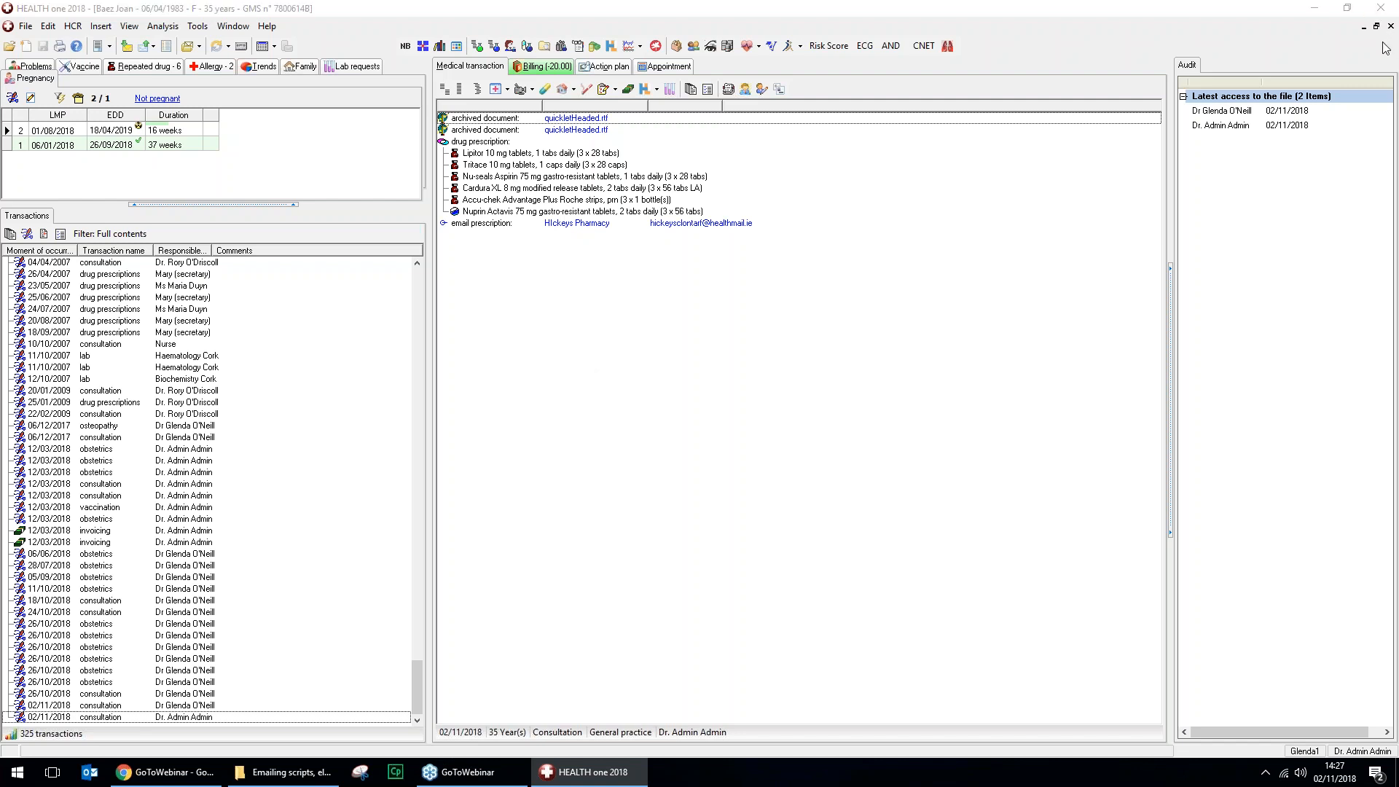